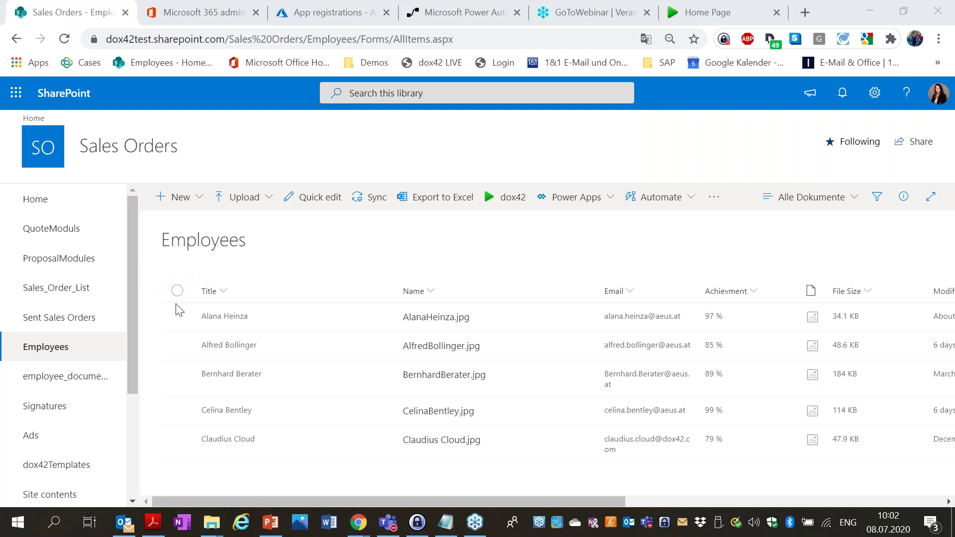
# Select and clear all employee files, then open the dox42Templates library to find employee_list.docx.
pyautogui.click(177, 291)
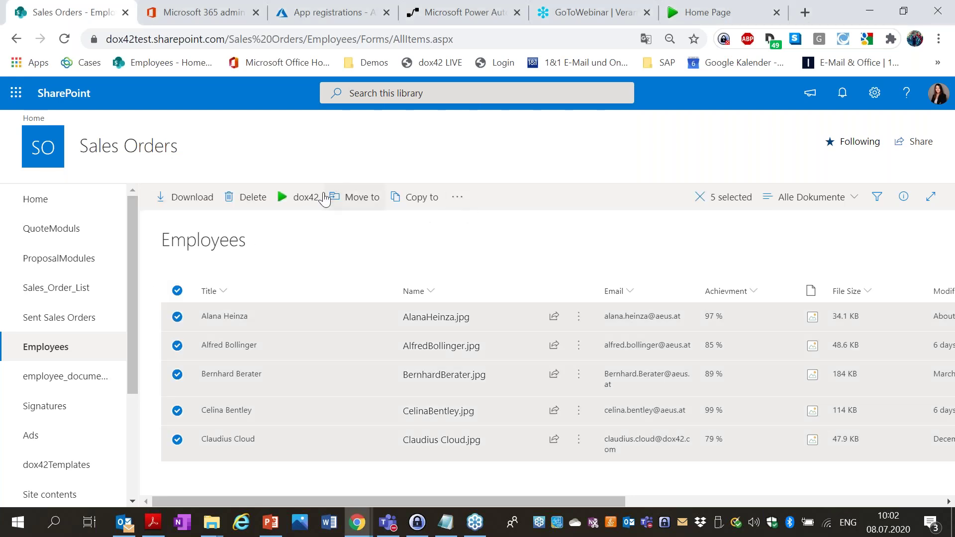
pyautogui.click(182, 292)
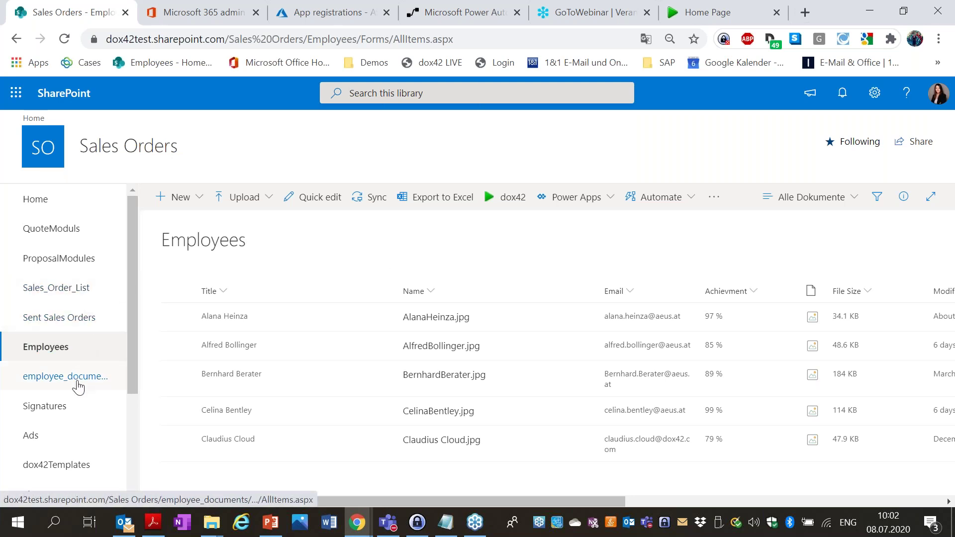
pyautogui.scroll(-3, 68, 318)
pyautogui.click(68, 316)
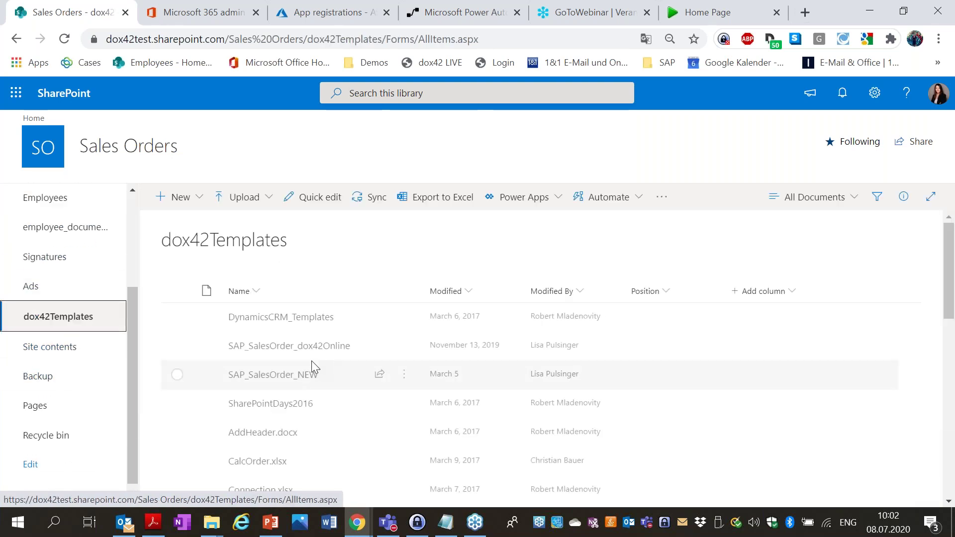
pyautogui.scroll(-3, 298, 348)
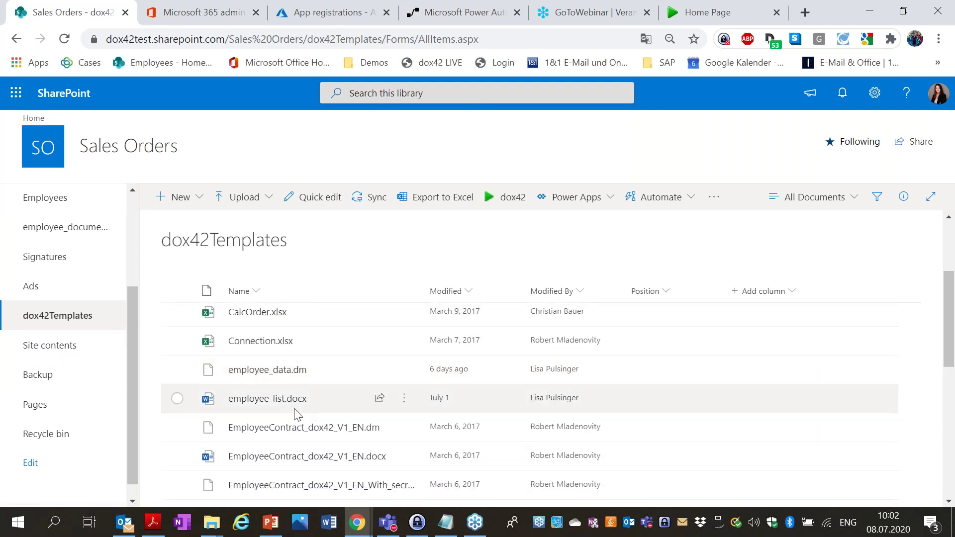
pyautogui.scroll(3, 288, 405)
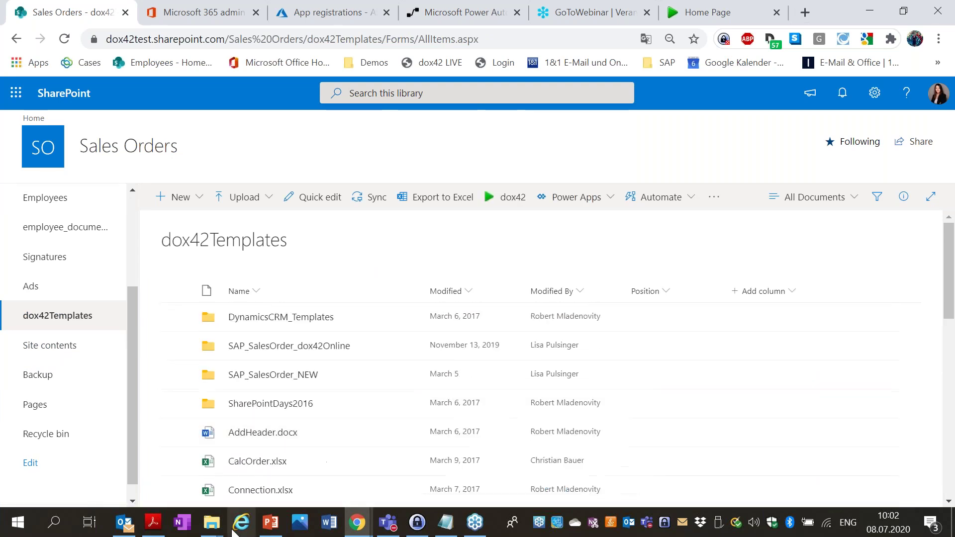
pyautogui.moveTo(220, 530)
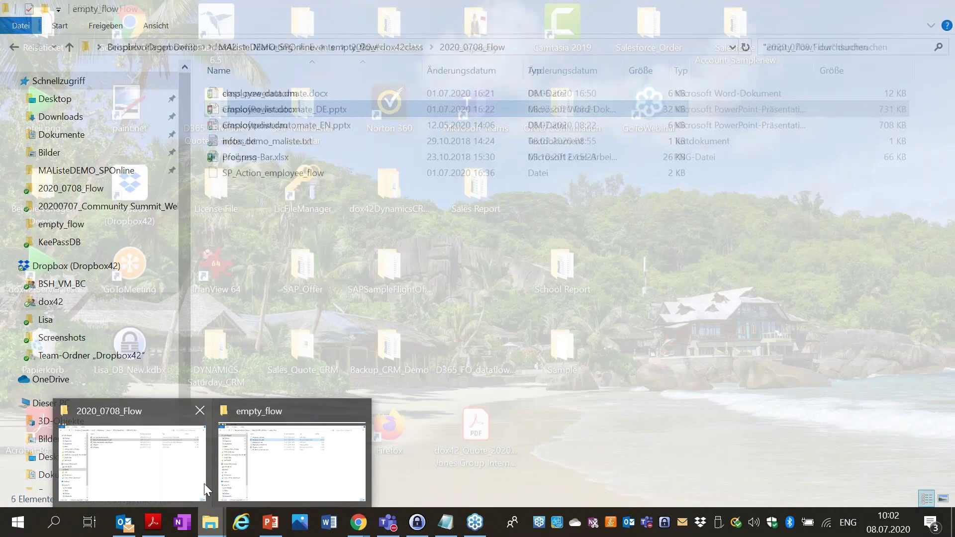
# Open employee_list.docx from the local empty_flow folder in Word.
pyautogui.moveTo(195, 487)
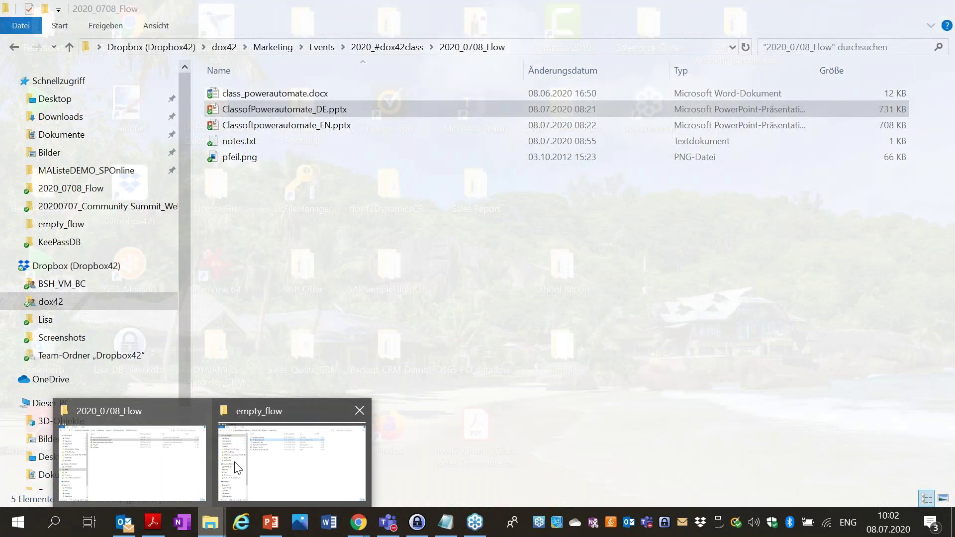
pyautogui.click(238, 463)
pyautogui.doubleClick(288, 110)
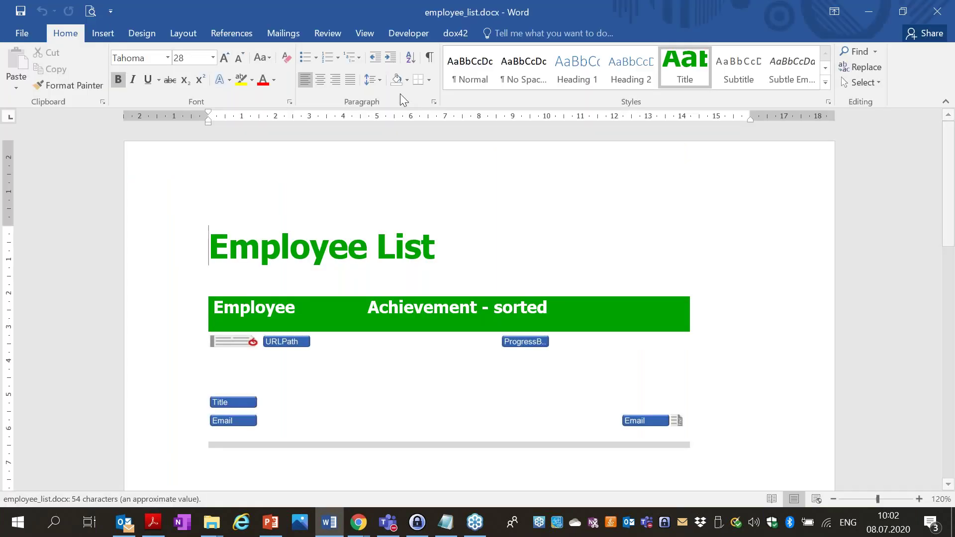
# Generate a filled Employee List with dox42 Generate and review the entries in Document1.
pyautogui.click(462, 32)
pyautogui.click(30, 79)
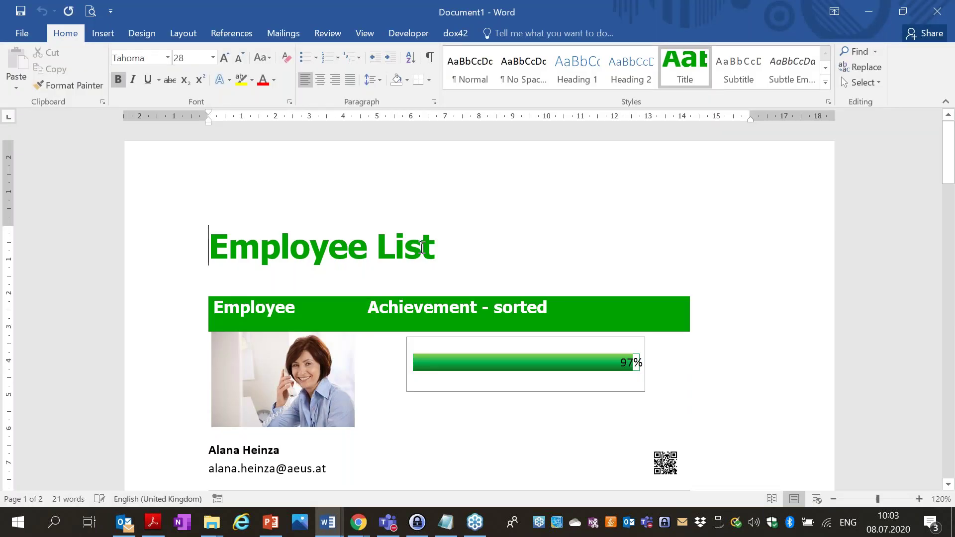
pyautogui.scroll(-1, 433, 247)
pyautogui.scroll(-15, 432, 247)
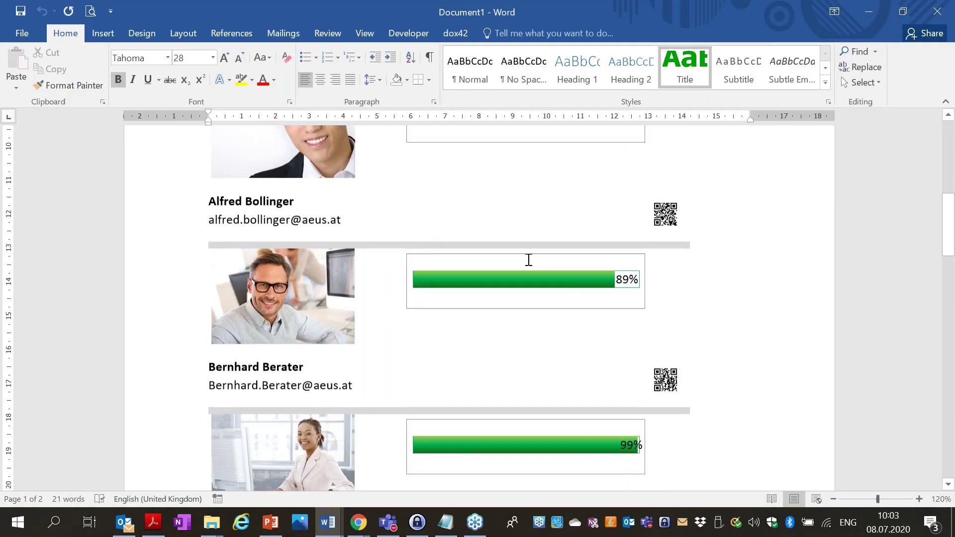
pyautogui.scroll(-5, 526, 262)
pyautogui.scroll(18, 526, 262)
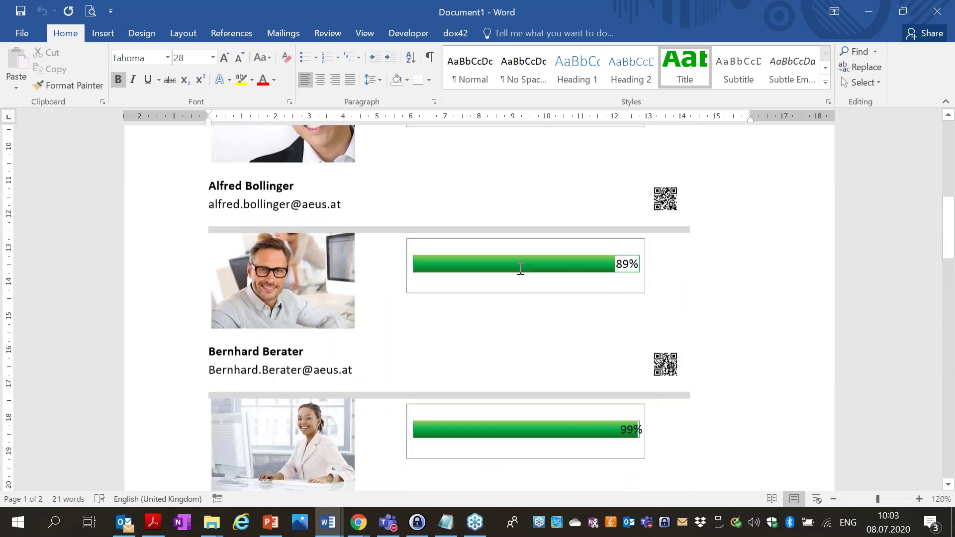
pyautogui.scroll(2, 526, 260)
# Close the generated Document1 without saving it.
pyautogui.click(937, 12)
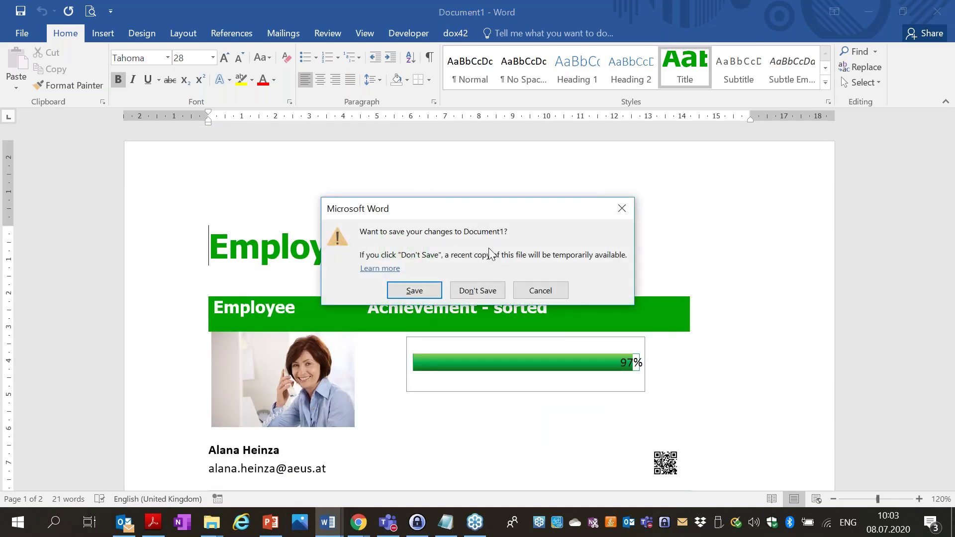
pyautogui.click(479, 282)
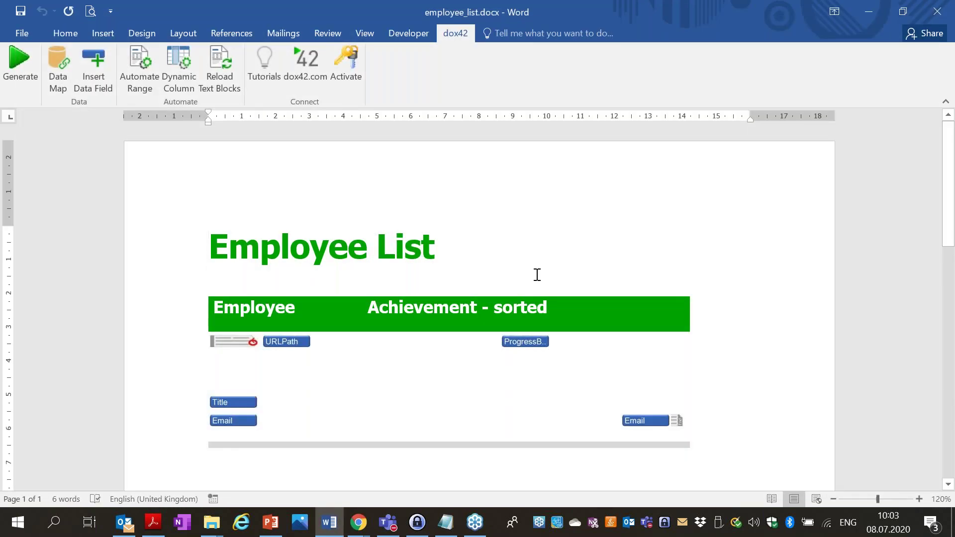
pyautogui.click(358, 522)
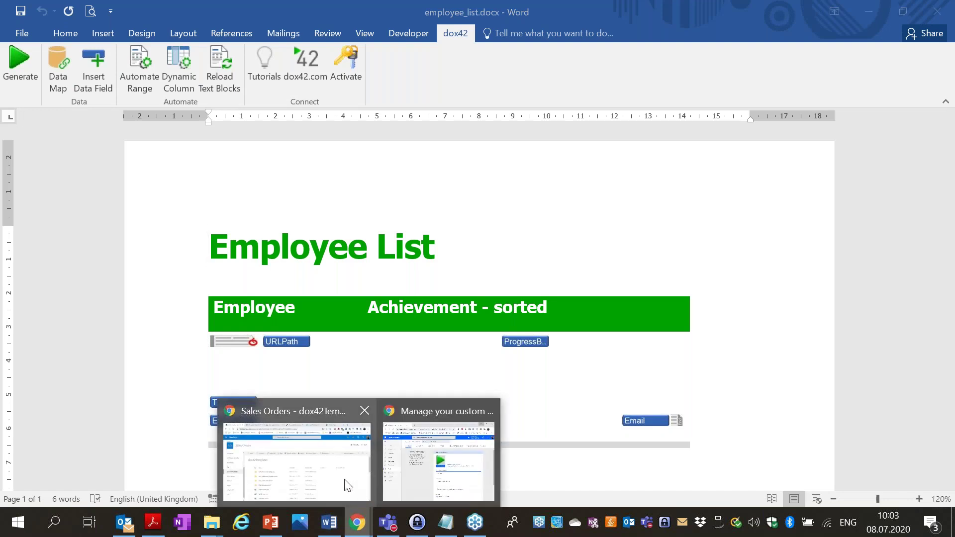
# Check the SharePoint template sites in dox42 Online Settings, then view the Azure App registrations list.
pyautogui.click(345, 483)
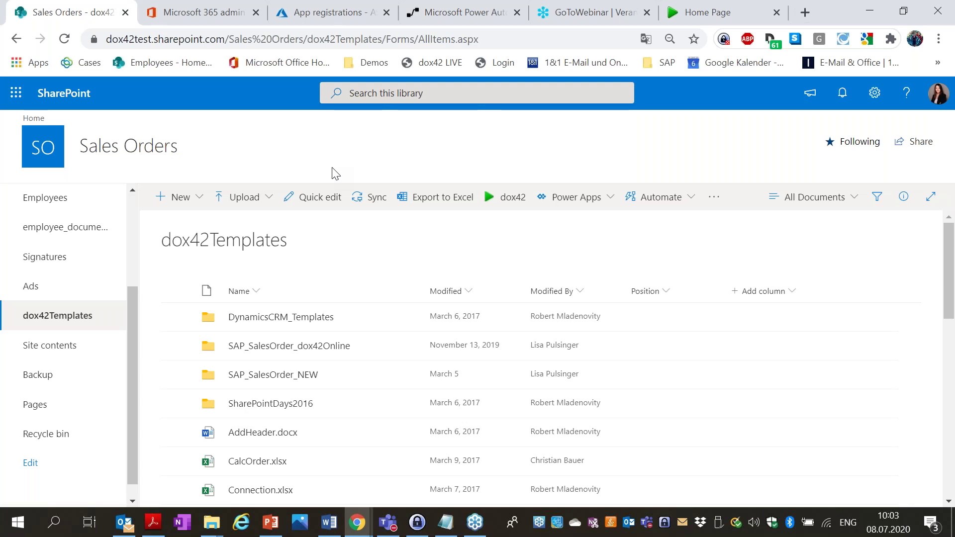
pyautogui.click(706, 12)
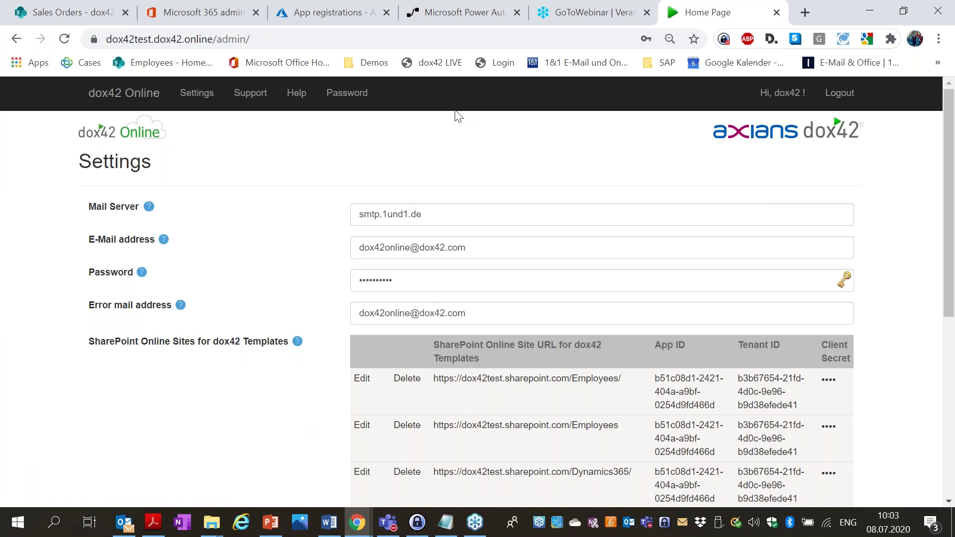
pyautogui.click(307, 7)
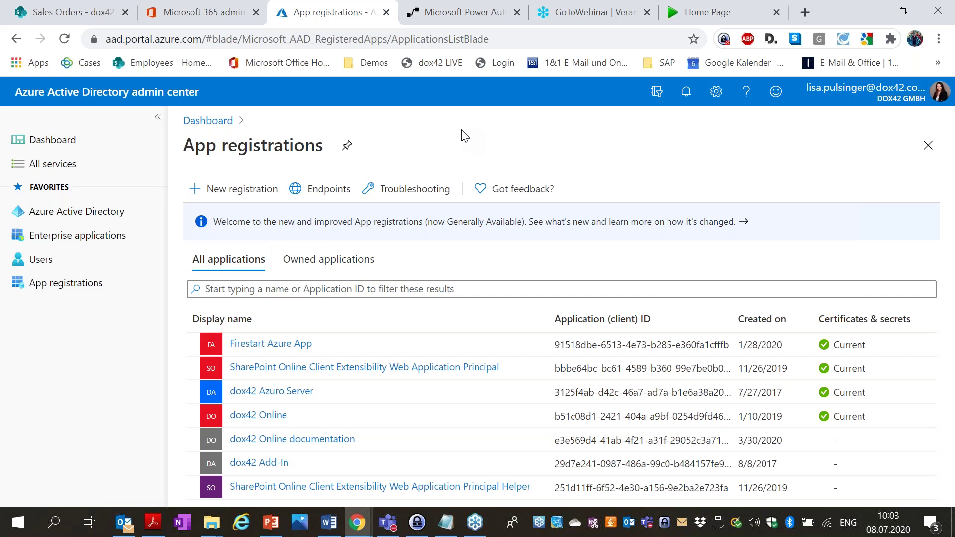
# Go to Data > Custom connectors in Power Automate and open the New custom connector menu.
pyautogui.click(464, 17)
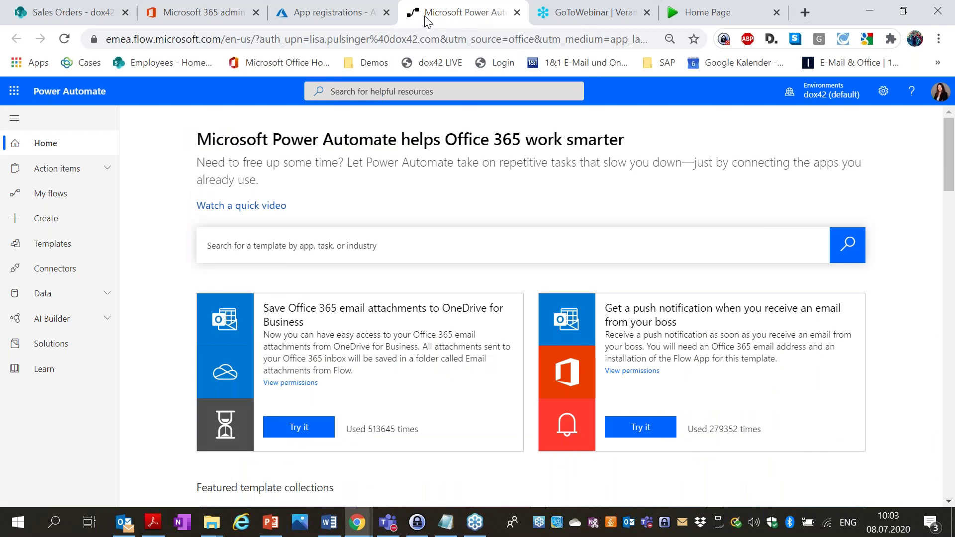
pyautogui.click(102, 297)
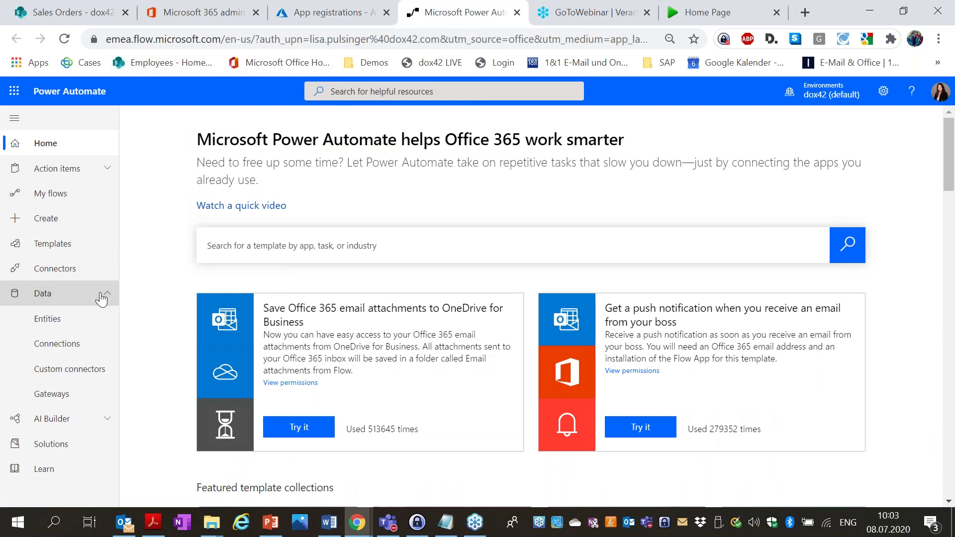
pyautogui.click(75, 369)
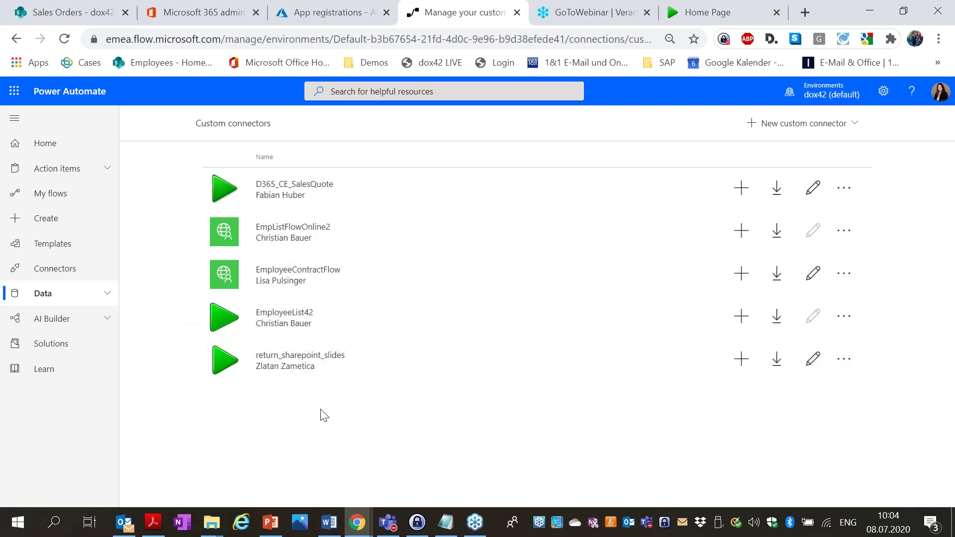
pyautogui.click(841, 128)
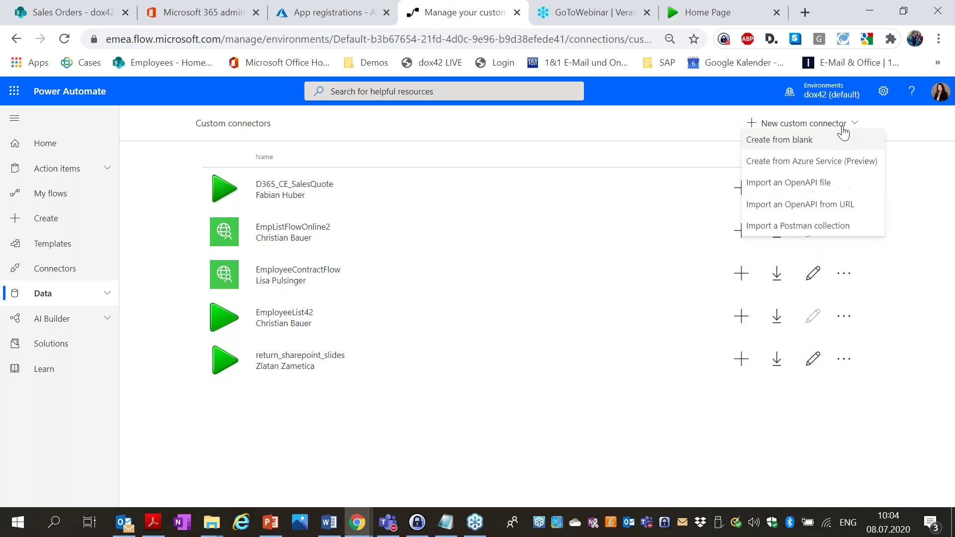
# Create a blank custom connector named 'Webinar_employee_flow' and continue to its General information step.
pyautogui.click(838, 146)
pyautogui.click(524, 291)
pyautogui.write('W')
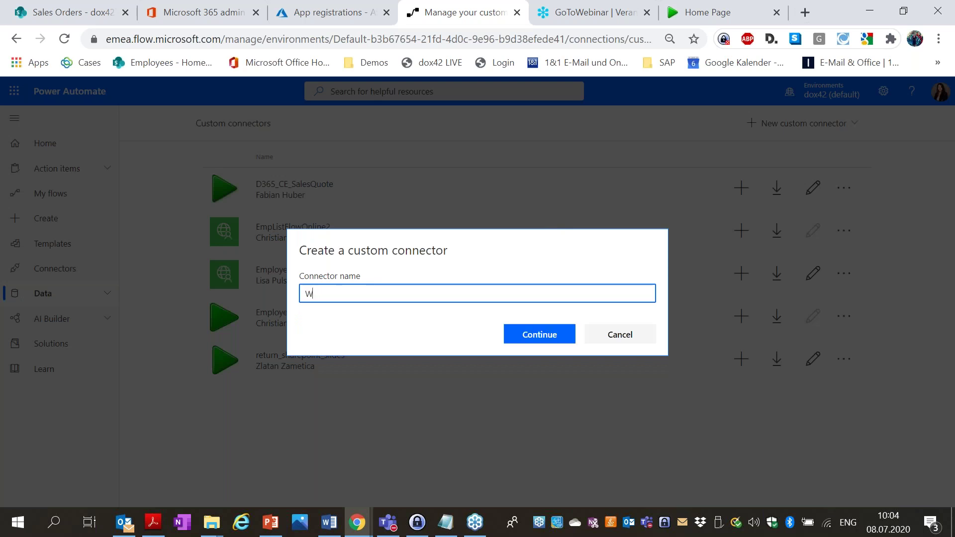
pyautogui.write('ebinar_employee_')
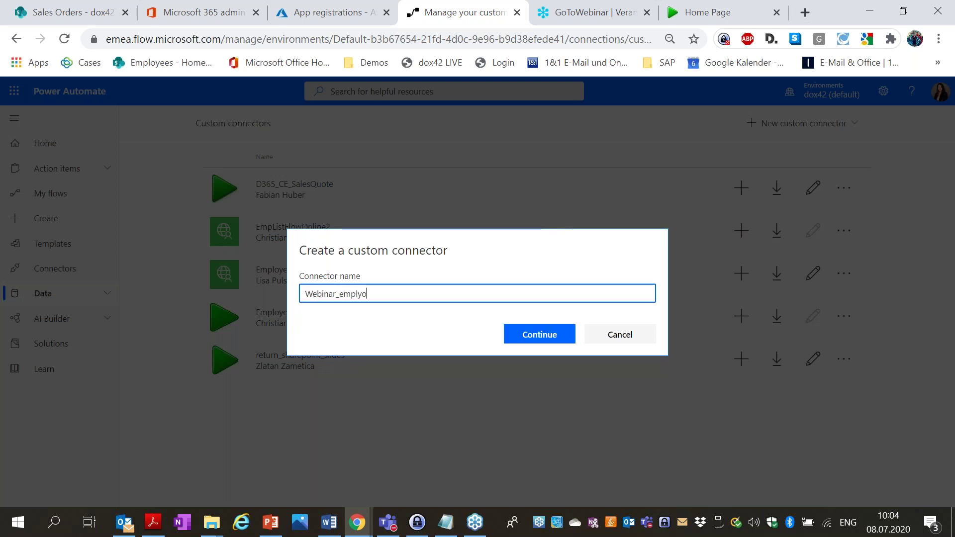
pyautogui.write('flow')
pyautogui.click(526, 335)
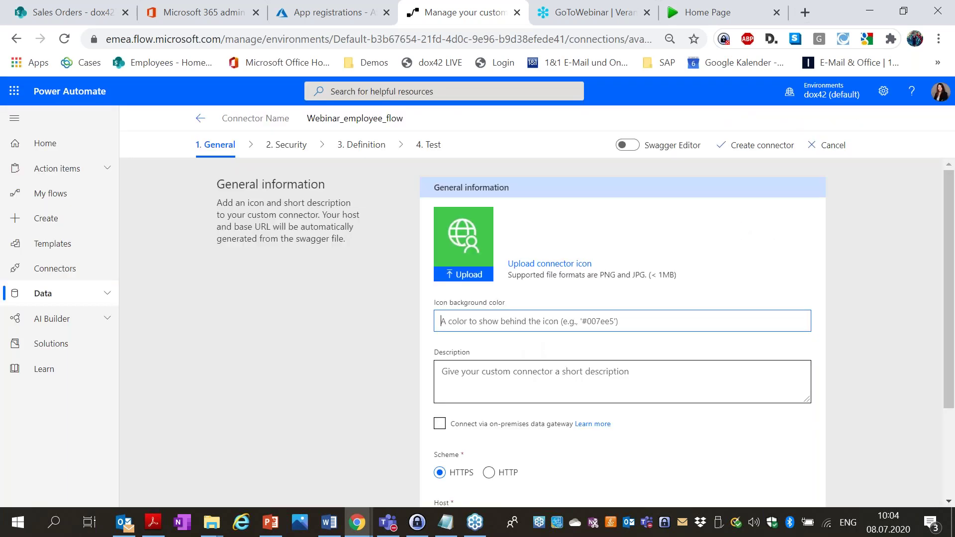
pyautogui.click(463, 275)
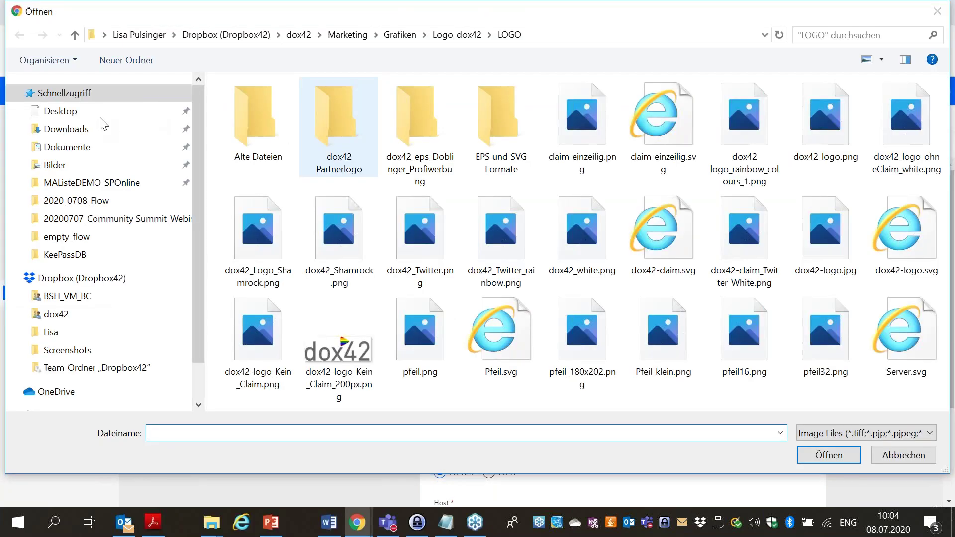
# Upload pfeil.png from the Desktop as the connector icon, then move to the Description and Host fields.
pyautogui.click(65, 111)
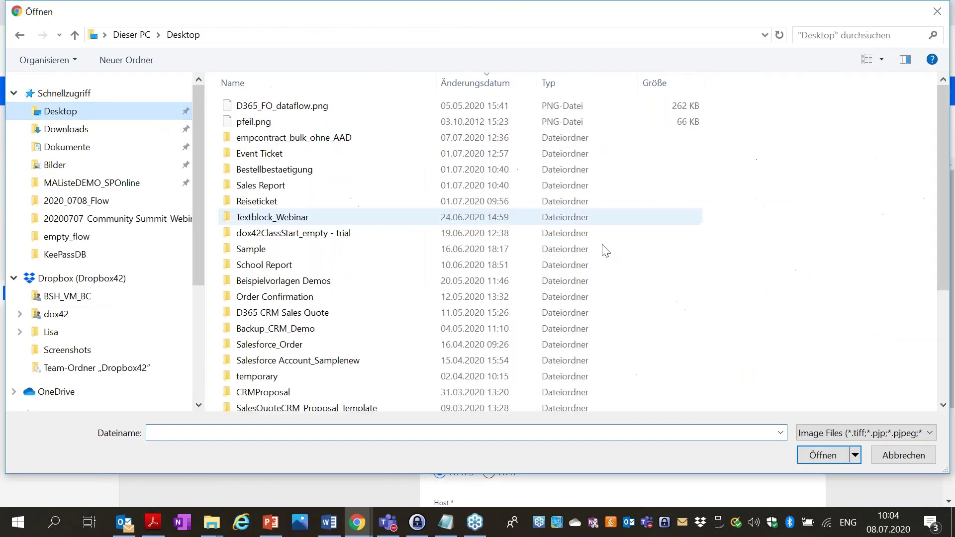
pyautogui.click(319, 123)
pyautogui.click(802, 451)
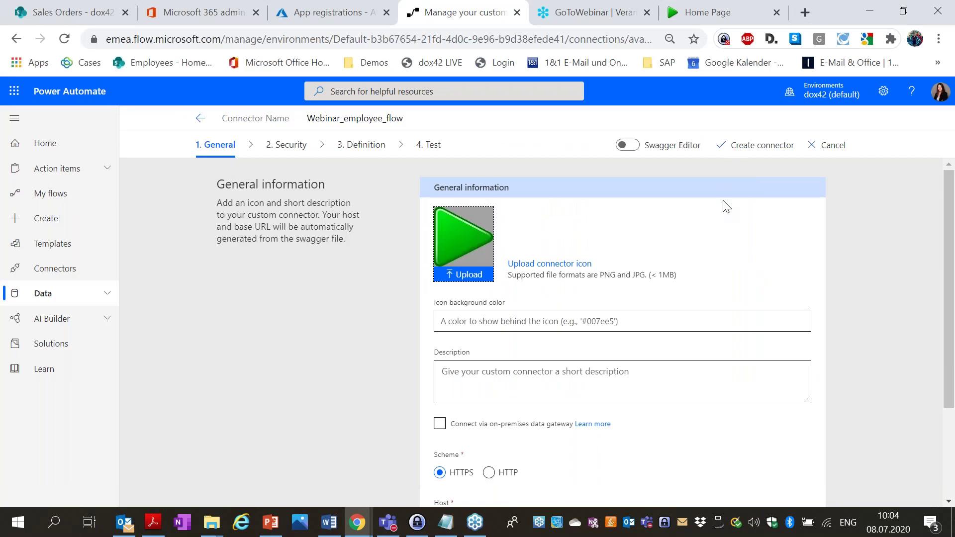
pyautogui.scroll(-2, 691, 251)
pyautogui.click(636, 301)
pyautogui.scroll(-1, 636, 301)
pyautogui.click(550, 393)
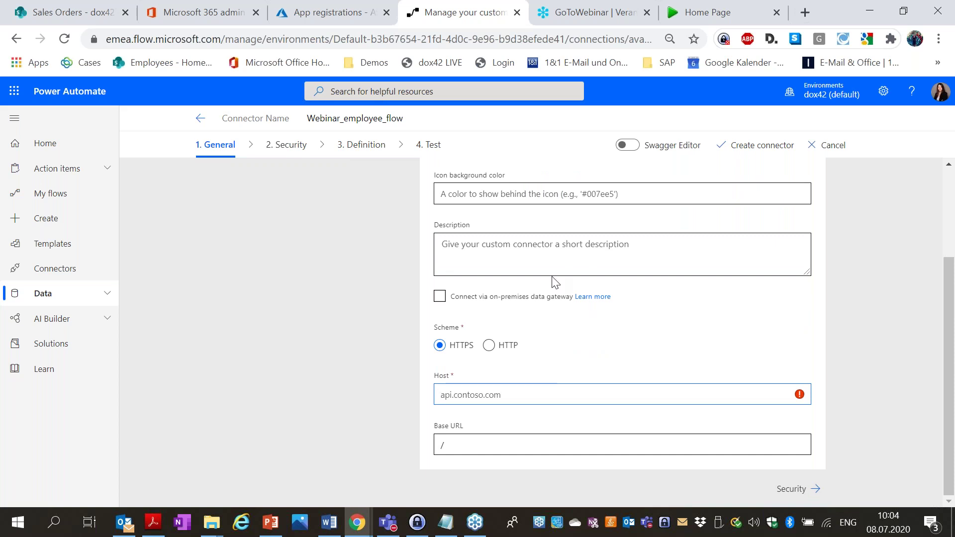
# Set the connector Host to dox42test.dox42.online from the dox42 Online URL, then go to Security.
pyautogui.click(704, 14)
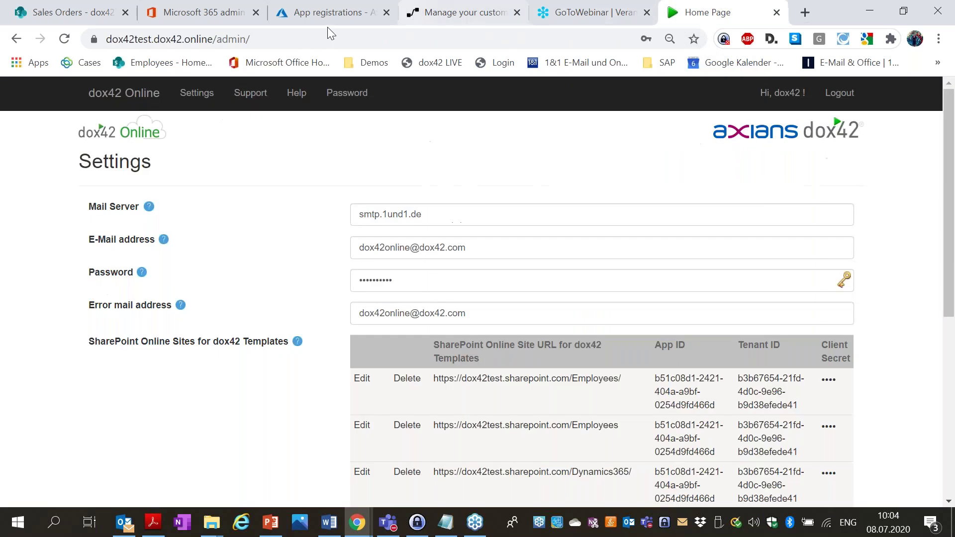
pyautogui.click(213, 38)
pyautogui.hotkey('shift', 'Home')
pyautogui.hotkey('ctrl', 'c')
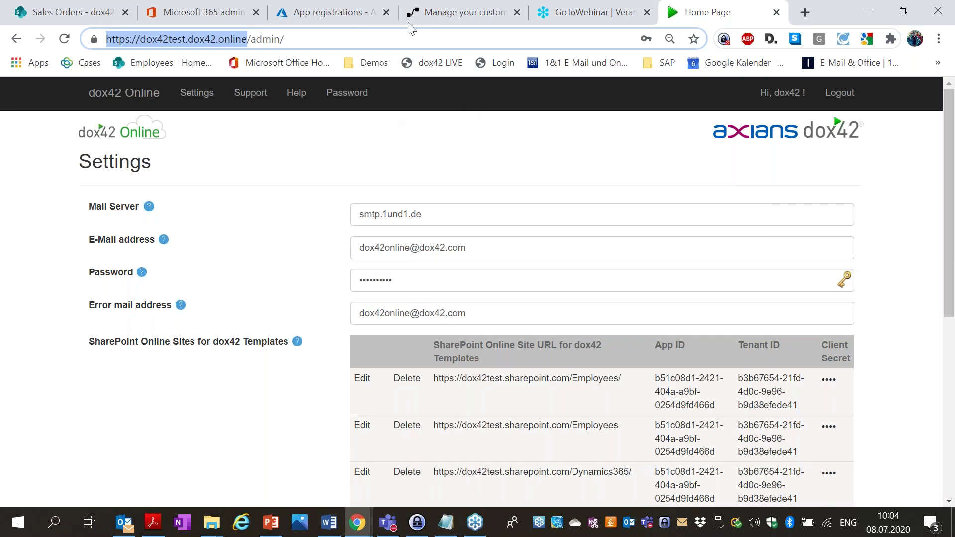
pyautogui.click(455, 12)
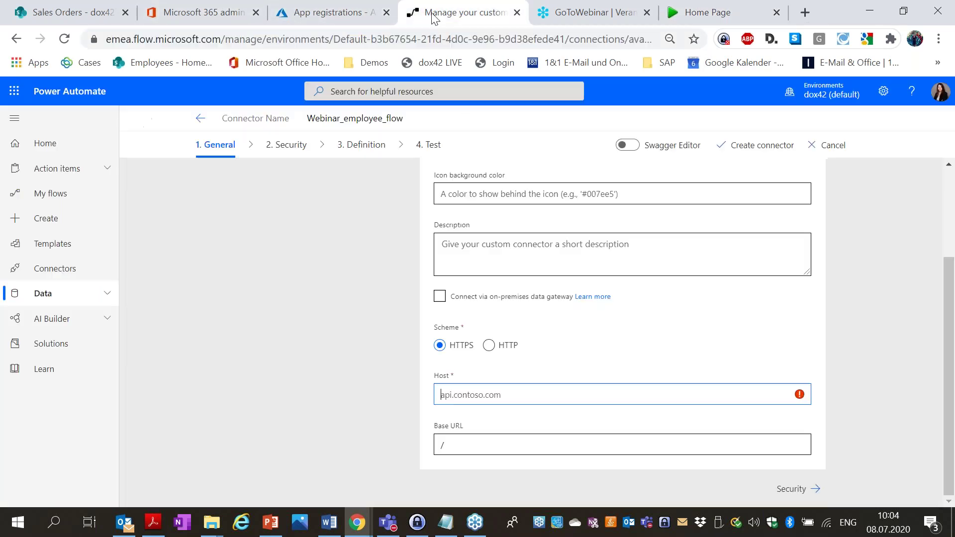
pyautogui.hotkey('ctrl', 'v')
pyautogui.moveTo(466, 394); pyautogui.dragTo(426, 396)
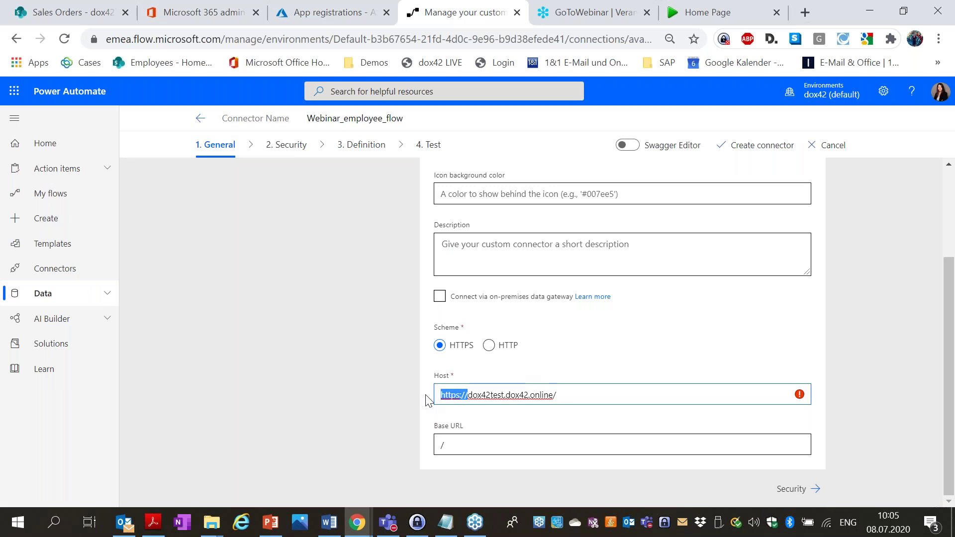
pyautogui.press('BackSpace')
pyautogui.click(584, 397)
pyautogui.press('BackSpace')
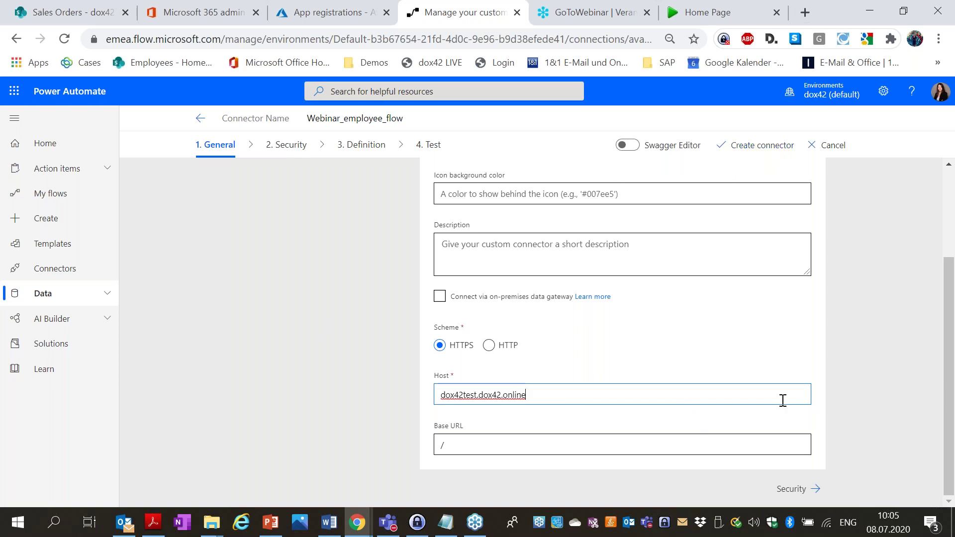
pyautogui.click(791, 491)
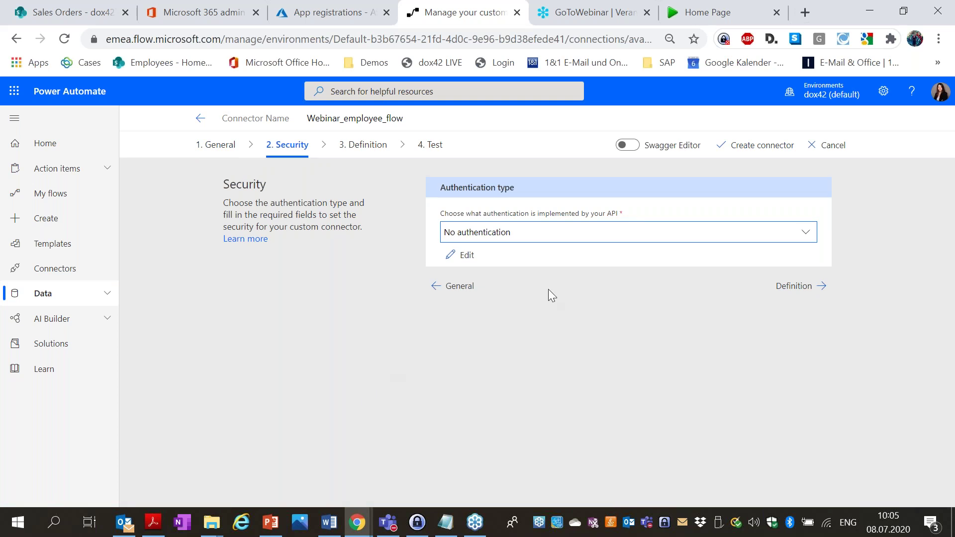
# Set the authentication type to OAuth 2.0 and the identity provider to Azure Active Directory.
pyautogui.click(566, 242)
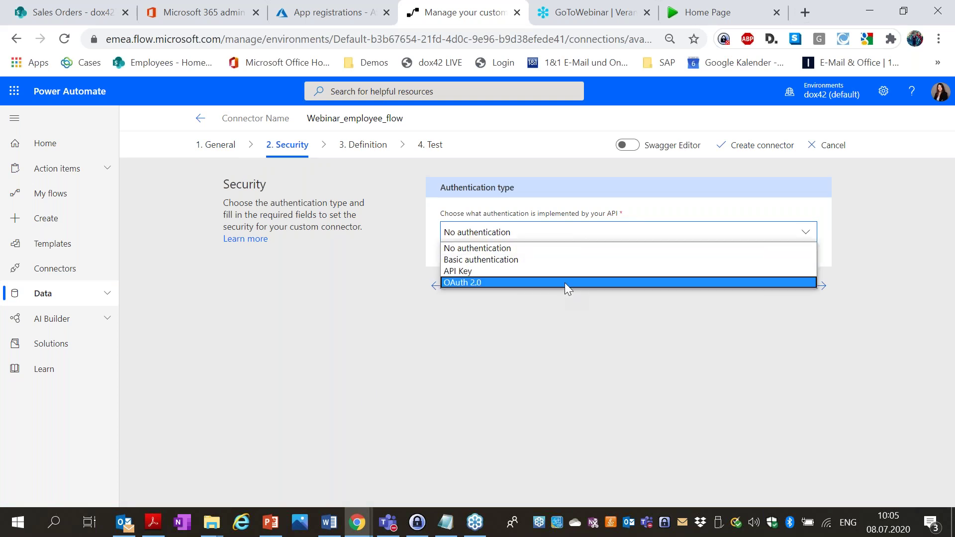
pyautogui.click(564, 282)
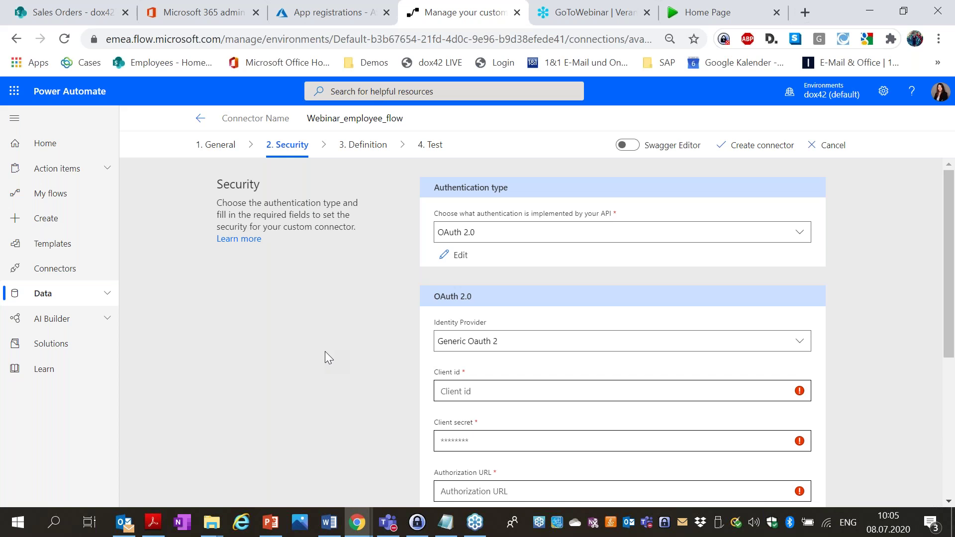
pyautogui.scroll(-2, 330, 345)
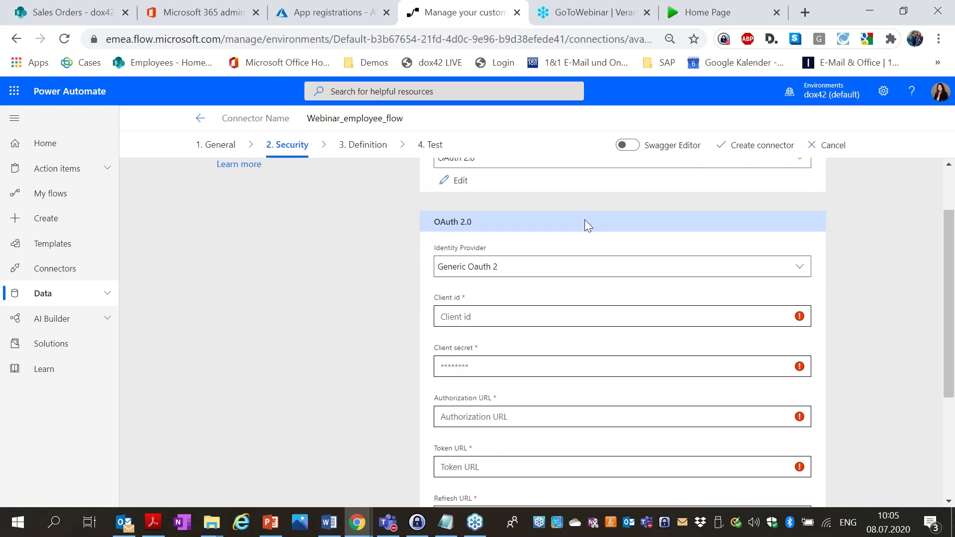
pyautogui.click(569, 263)
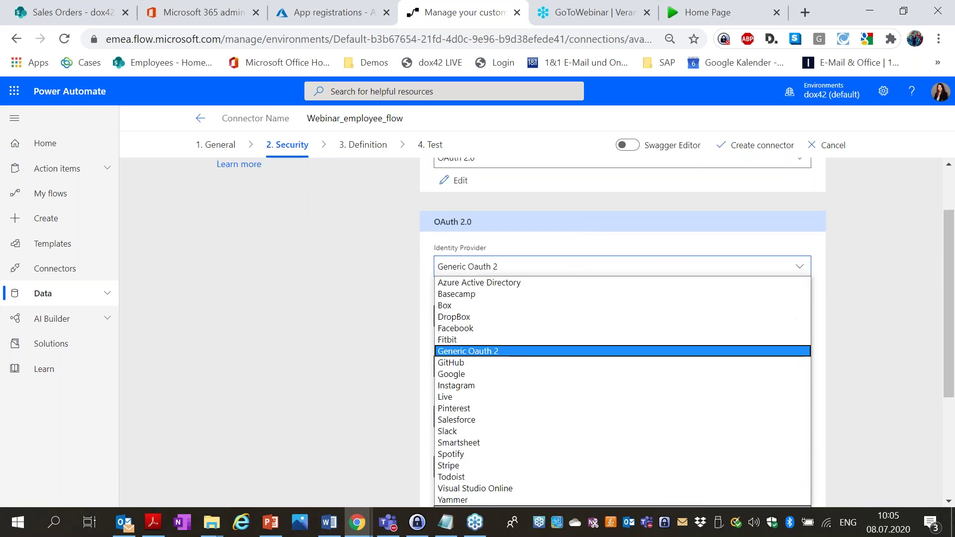
pyautogui.click(559, 285)
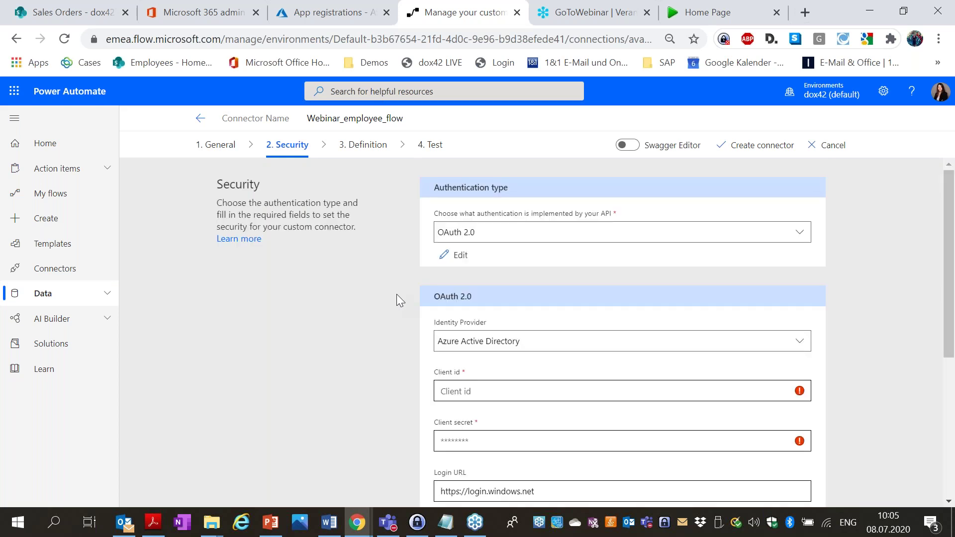
pyautogui.scroll(-3, 353, 280)
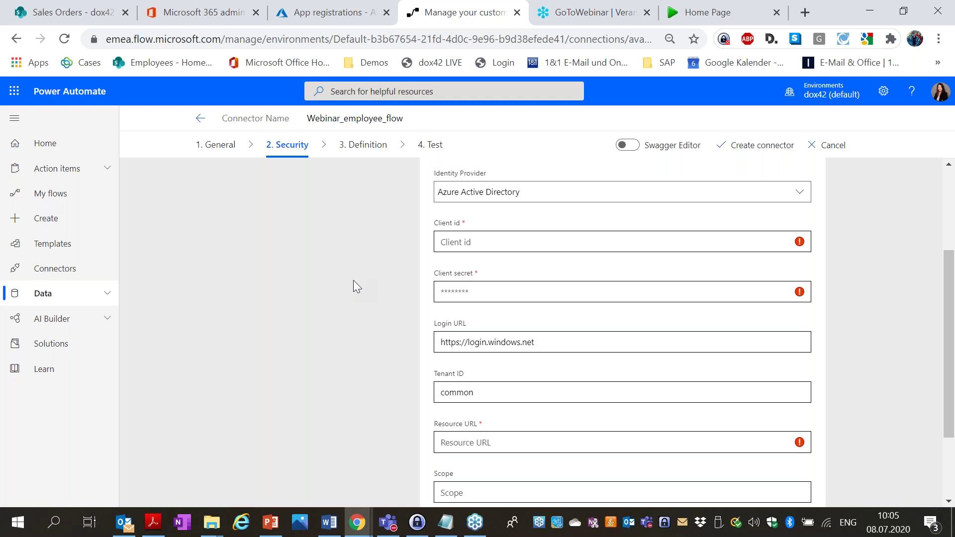
# Copy the dox42 Online app's Application (client) ID from App registrations into the connector's Client id.
pyautogui.click(716, 6)
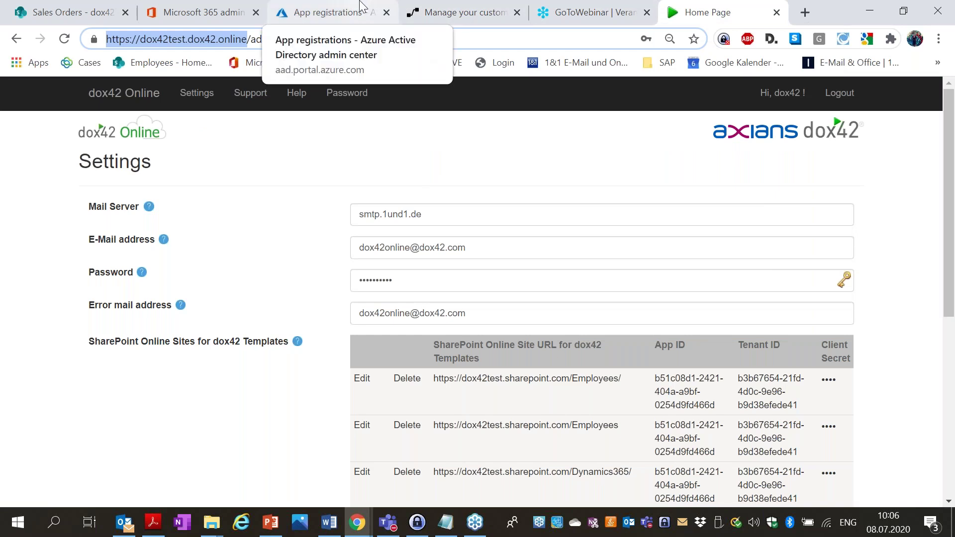
pyautogui.click(360, 6)
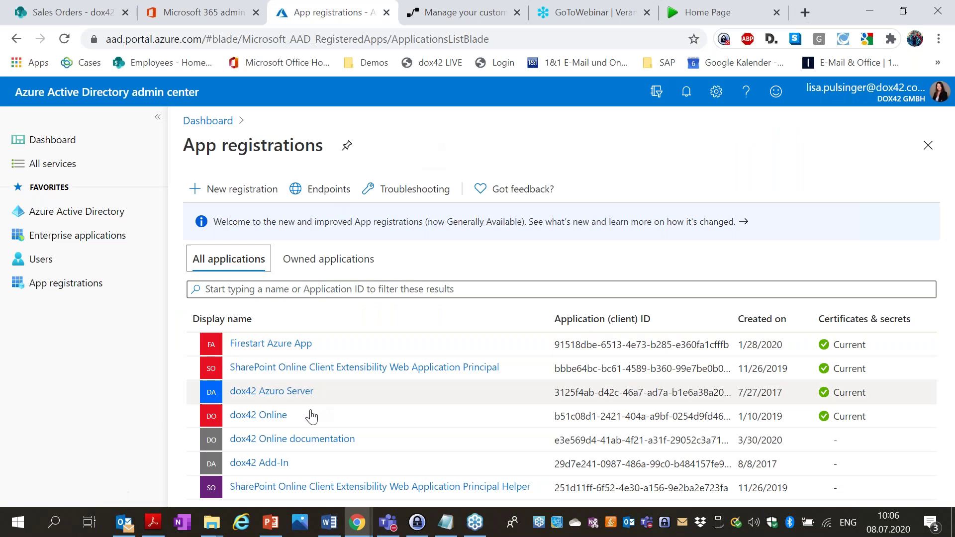
pyautogui.click(272, 421)
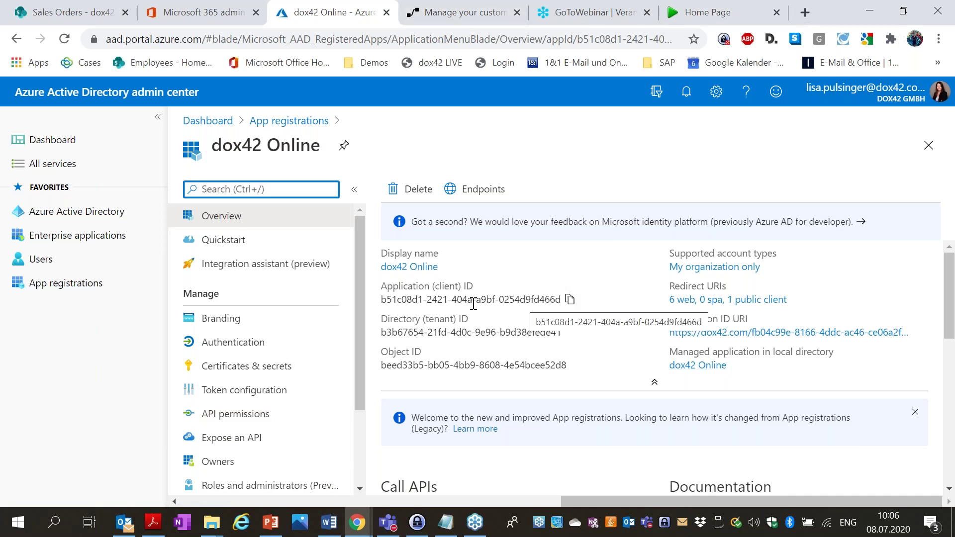
pyautogui.click(572, 300)
pyautogui.click(494, 21)
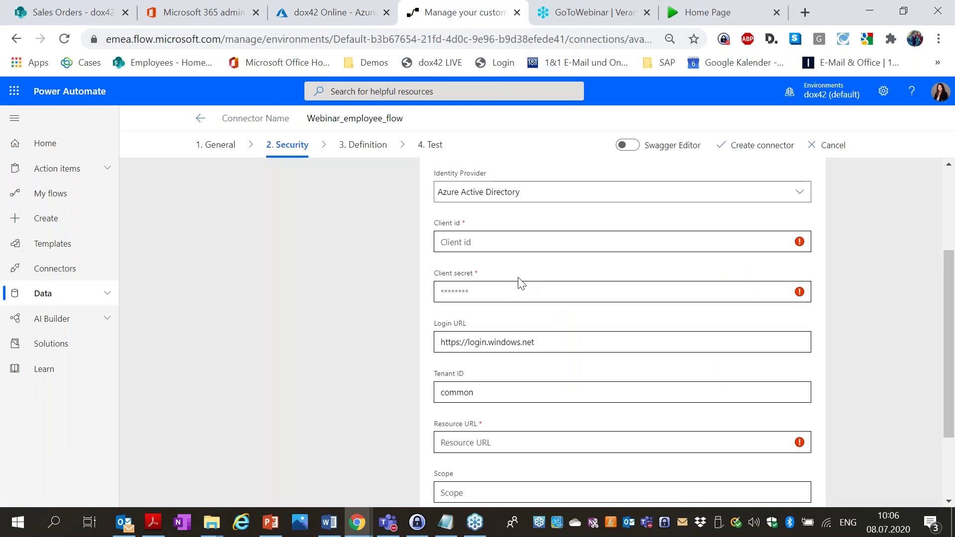
pyautogui.click(513, 248)
pyautogui.hotkey('ctrl', 'v')
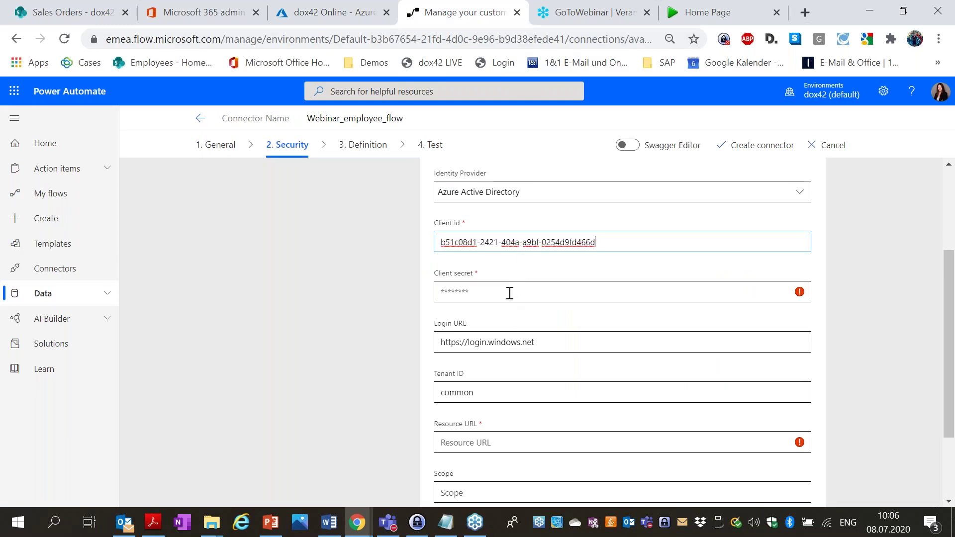
pyautogui.click(334, 12)
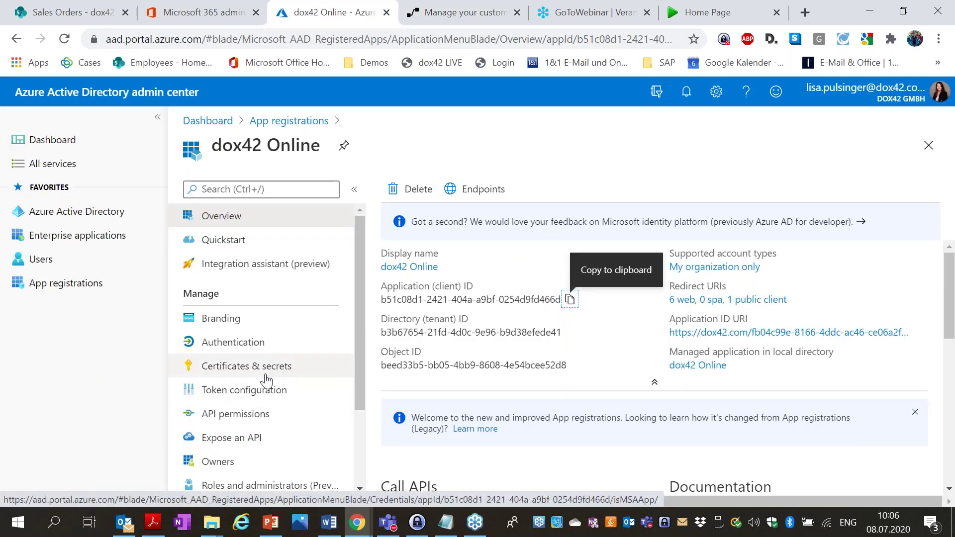
# Open the dox42 Online app's Certificates & secrets page to find its client secret.
pyautogui.click(247, 374)
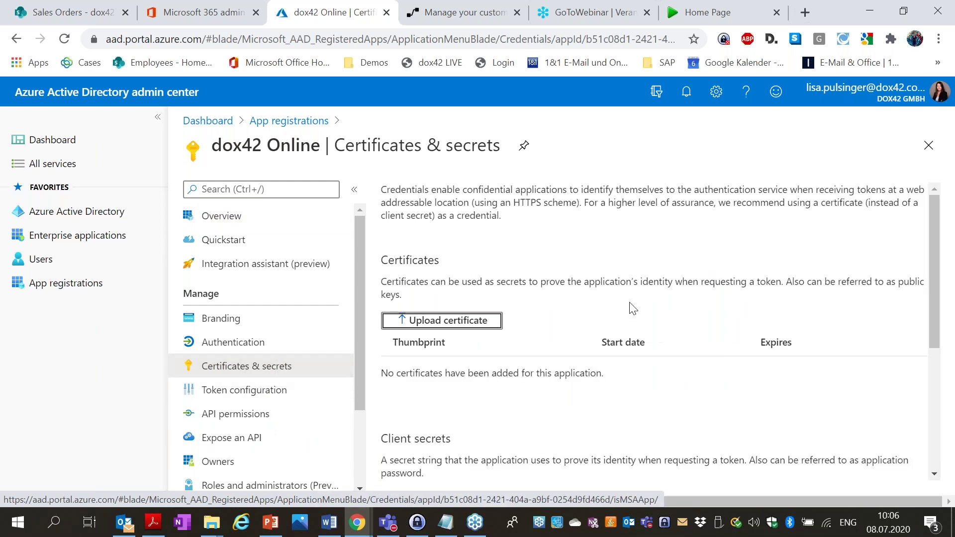
pyautogui.scroll(-3, 520, 328)
pyautogui.scroll(-2, 490, 373)
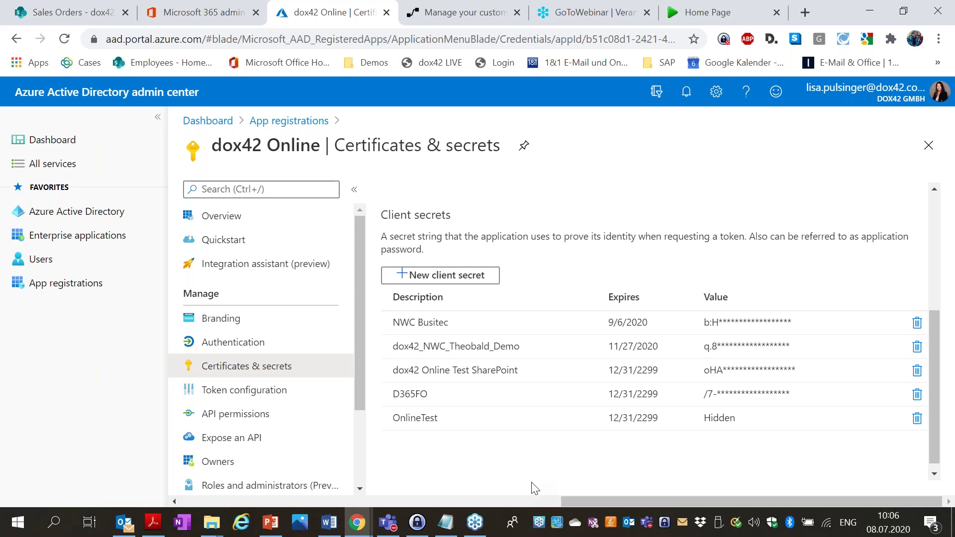
# Paste the app's client secret into the connector's Client secret field.
pyautogui.click(438, 12)
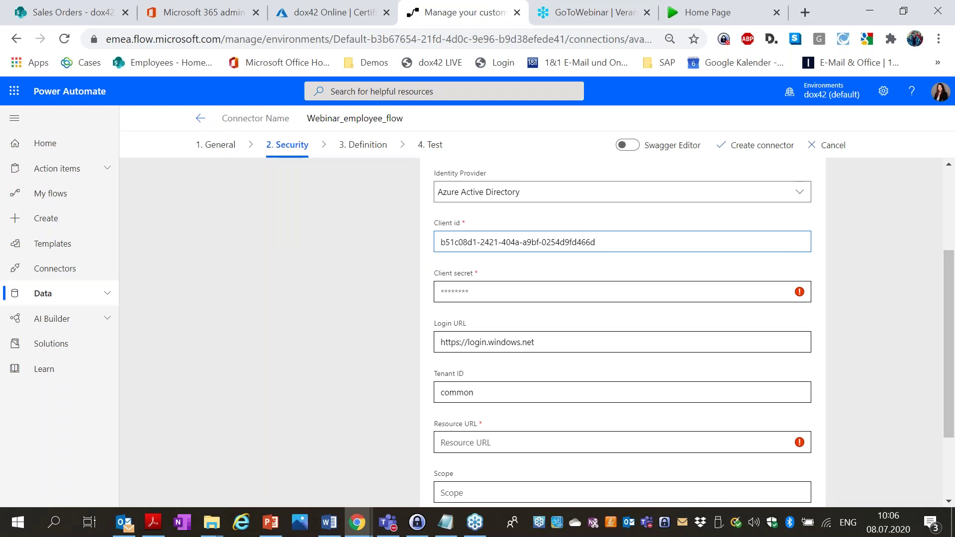
pyautogui.hotkey('alt', 'Tab')
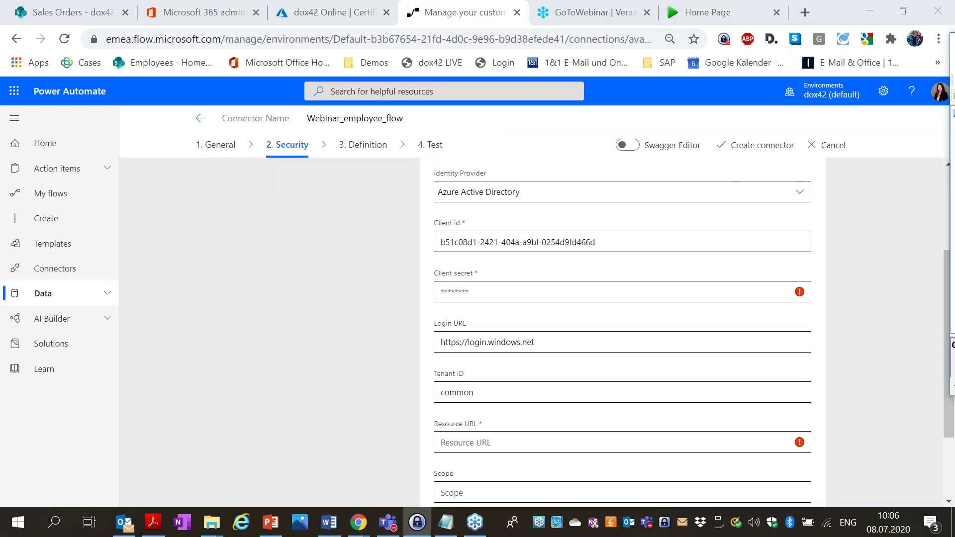
pyautogui.click(632, 294)
pyautogui.hotkey('ctrl', 'v')
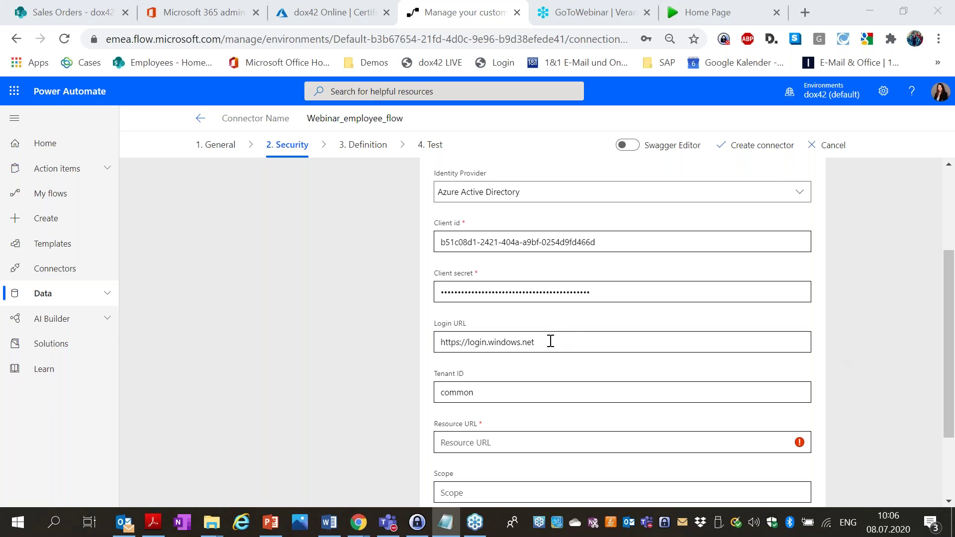
pyautogui.scroll(-1, 553, 345)
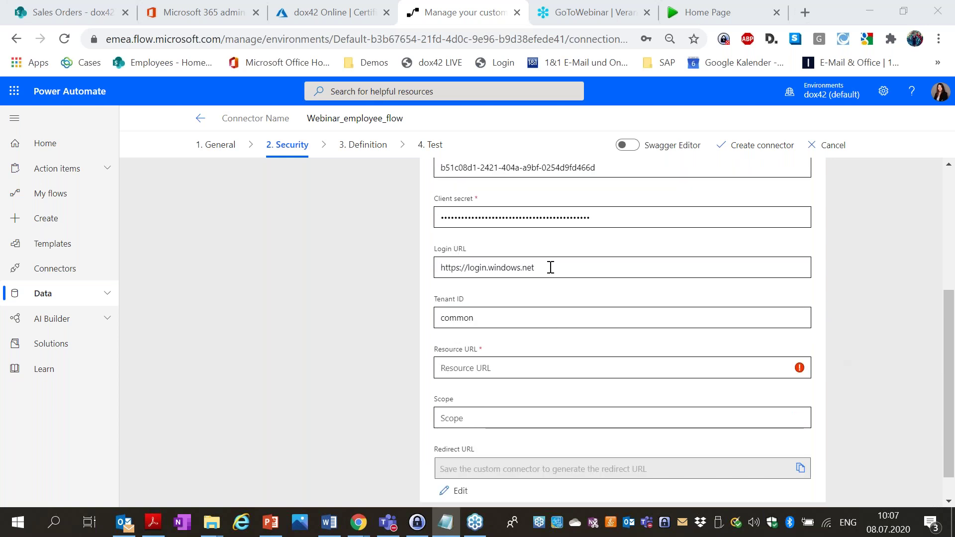
pyautogui.scroll(-1, 550, 322)
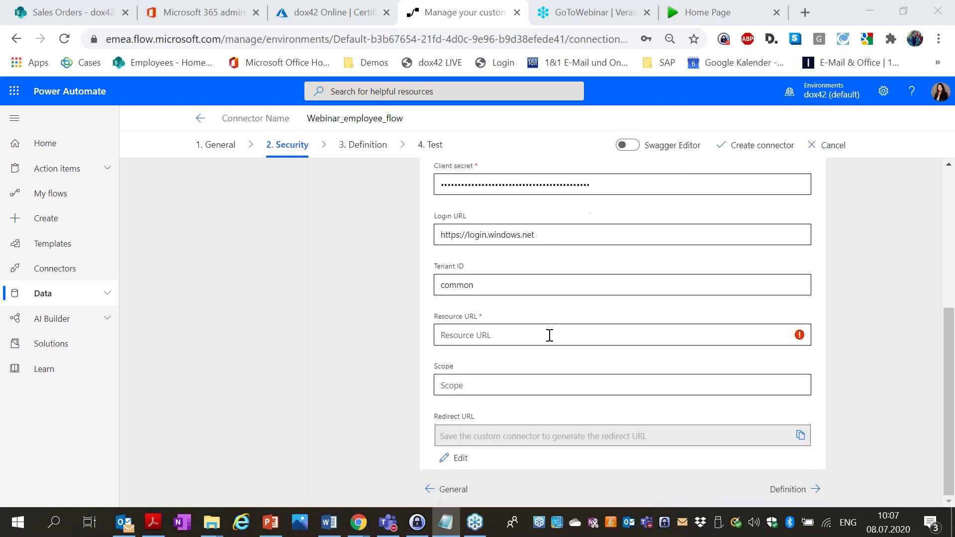
pyautogui.click(548, 335)
pyautogui.click(531, 337)
pyautogui.hotkey('ctrl', 'v')
pyautogui.click(350, 324)
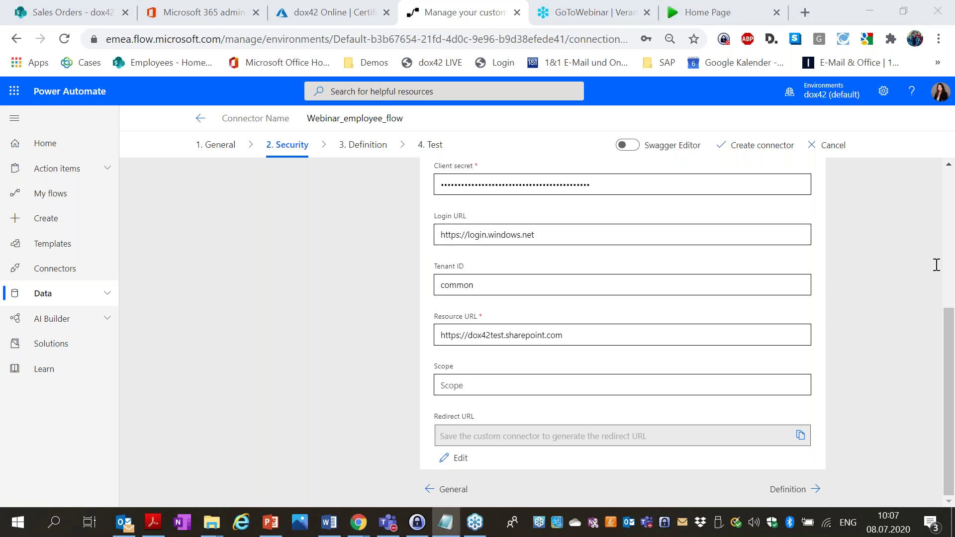
pyautogui.click(579, 384)
pyautogui.hotkey('ctrl', 'v')
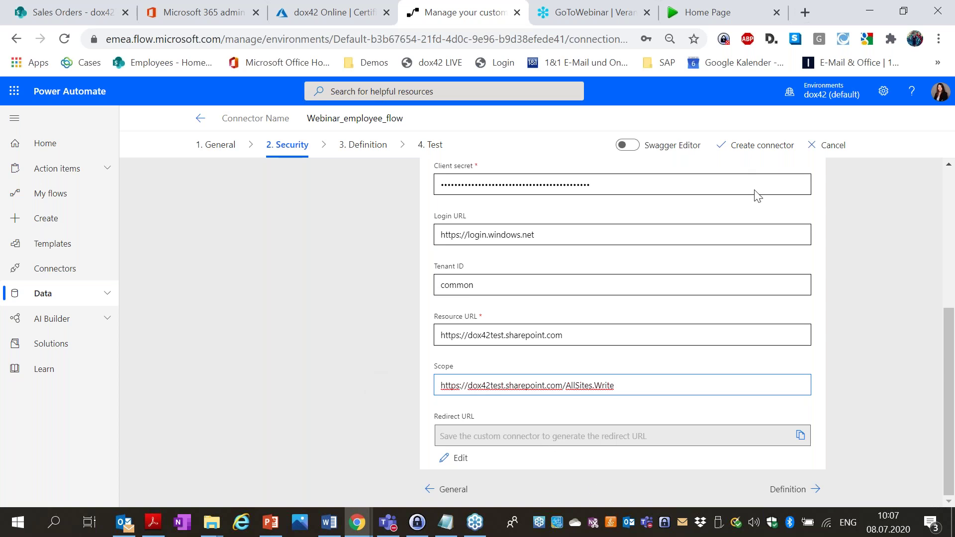
pyautogui.click(770, 145)
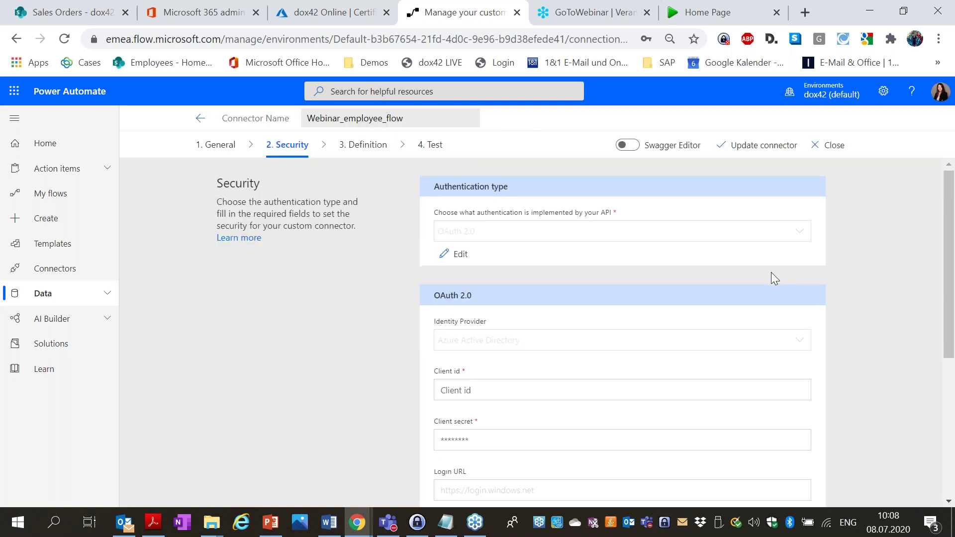
pyautogui.scroll(-5, 771, 272)
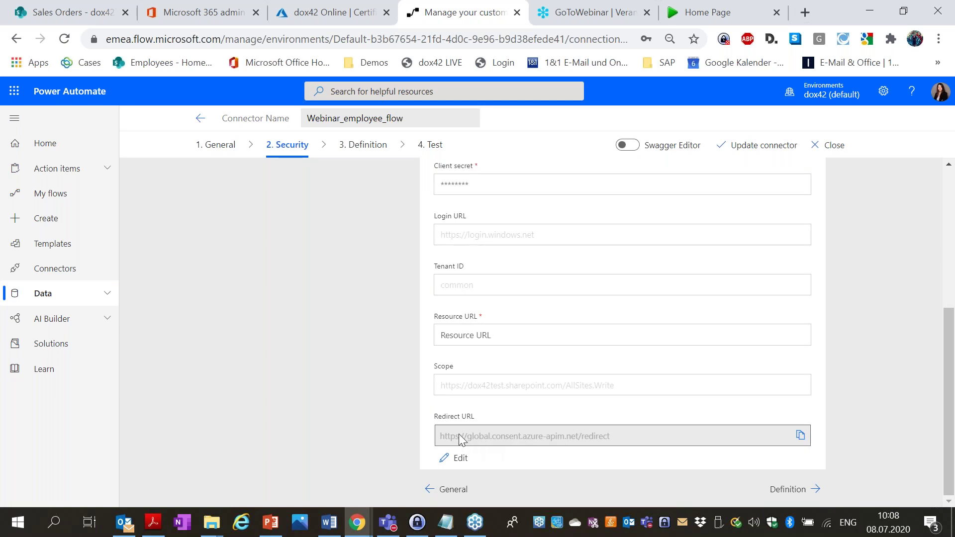
pyautogui.click(800, 436)
pyautogui.click(342, 14)
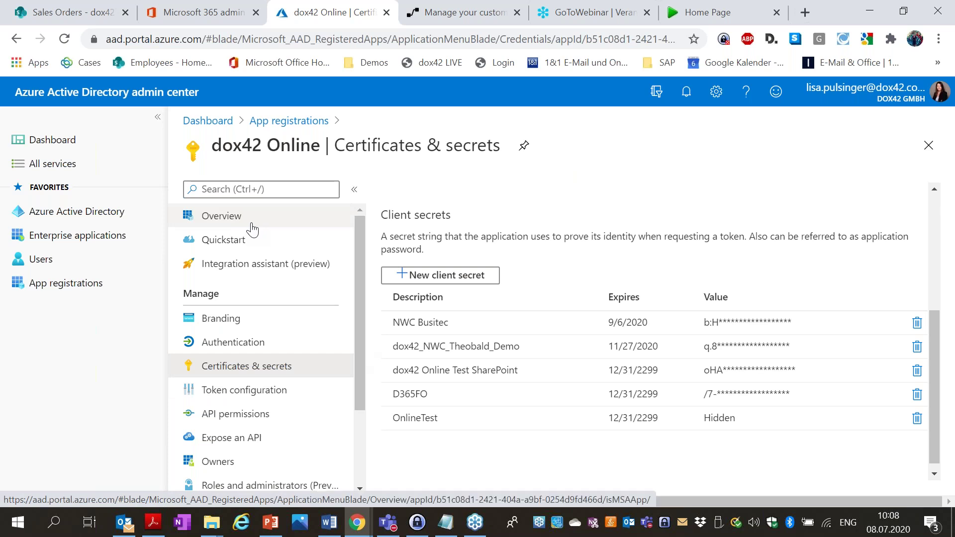
pyautogui.click(257, 341)
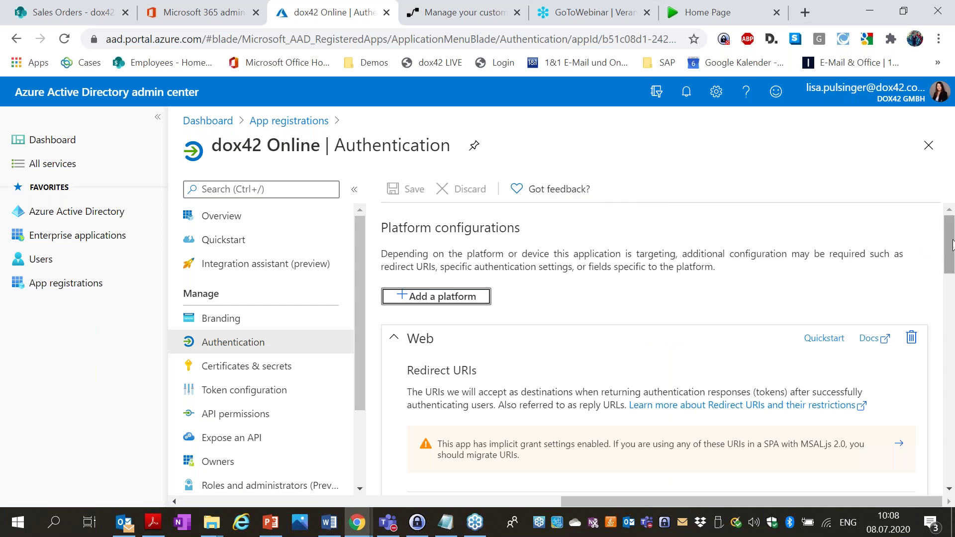
pyautogui.scroll(-4, 951, 245)
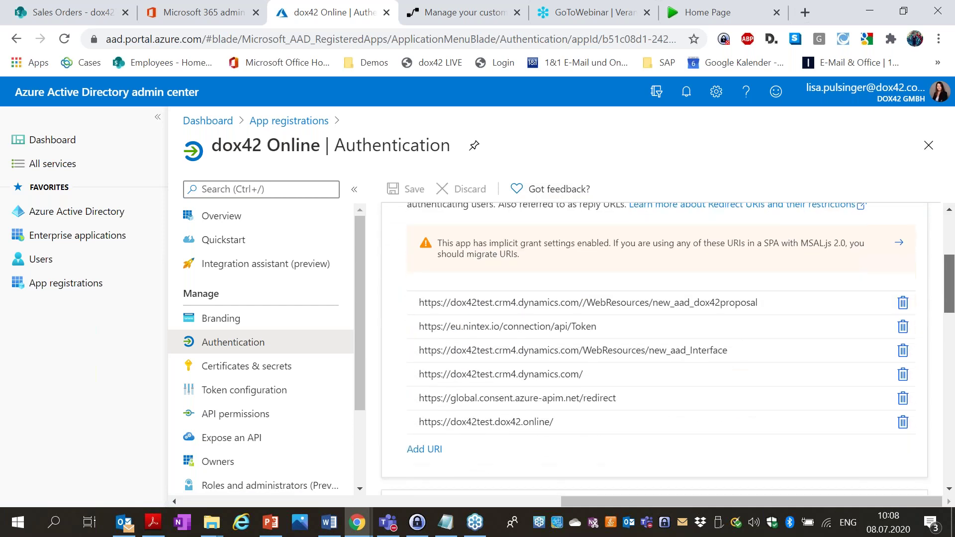
pyautogui.click(434, 395)
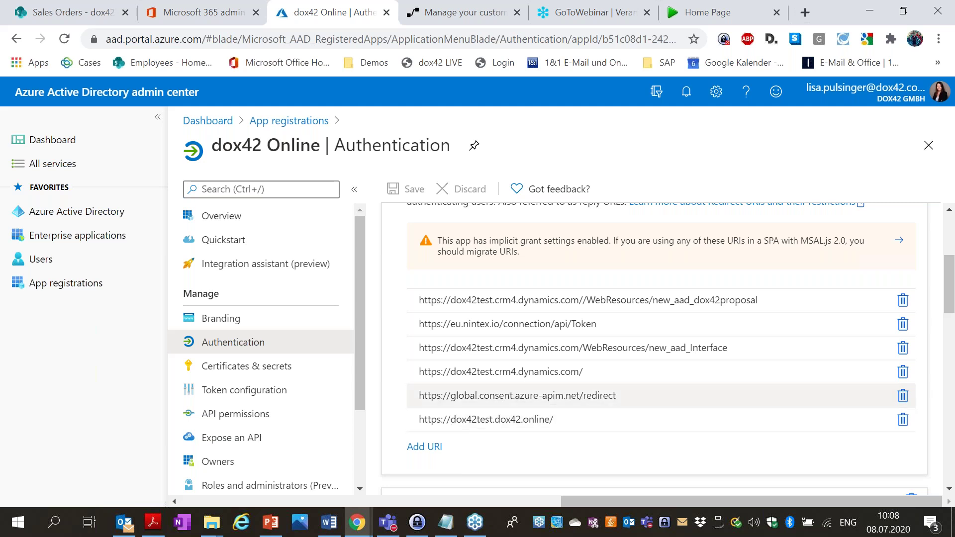
# Return to the custom connector's Security settings in Power Automate.
pyautogui.click(460, 6)
pyautogui.scroll(6, 854, 390)
pyautogui.scroll(-5, 854, 389)
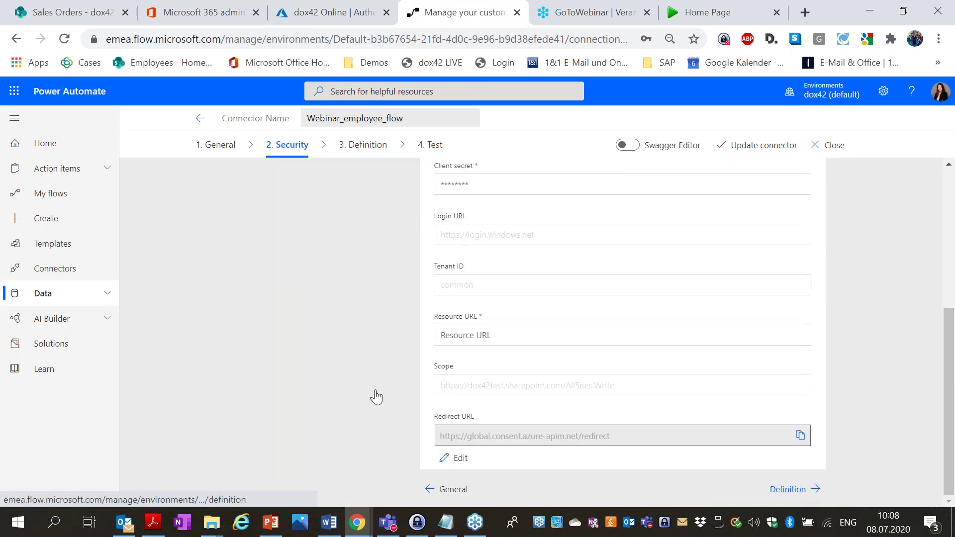
# In the Definition step, add a new action with summary dox42_employee_webinar.
pyautogui.click(377, 397)
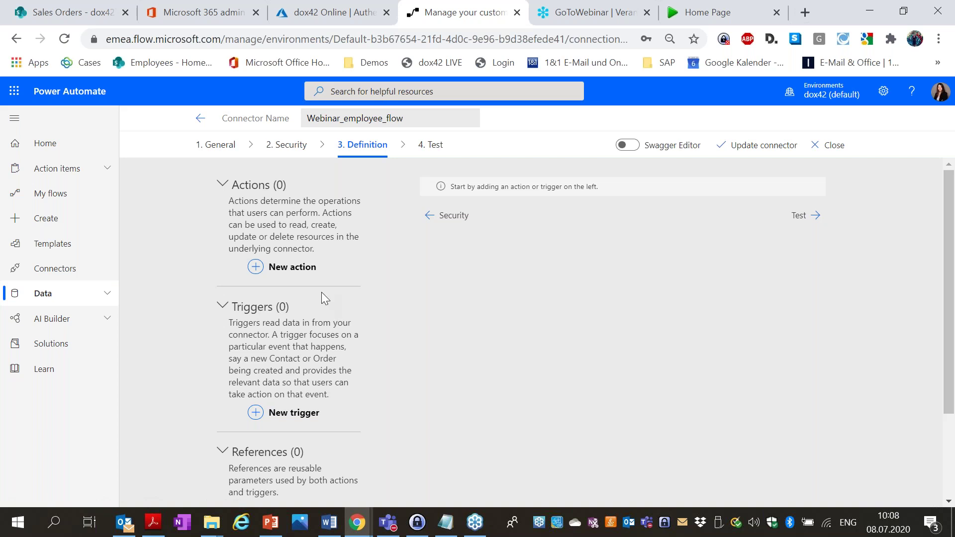
pyautogui.click(301, 268)
pyautogui.click(512, 234)
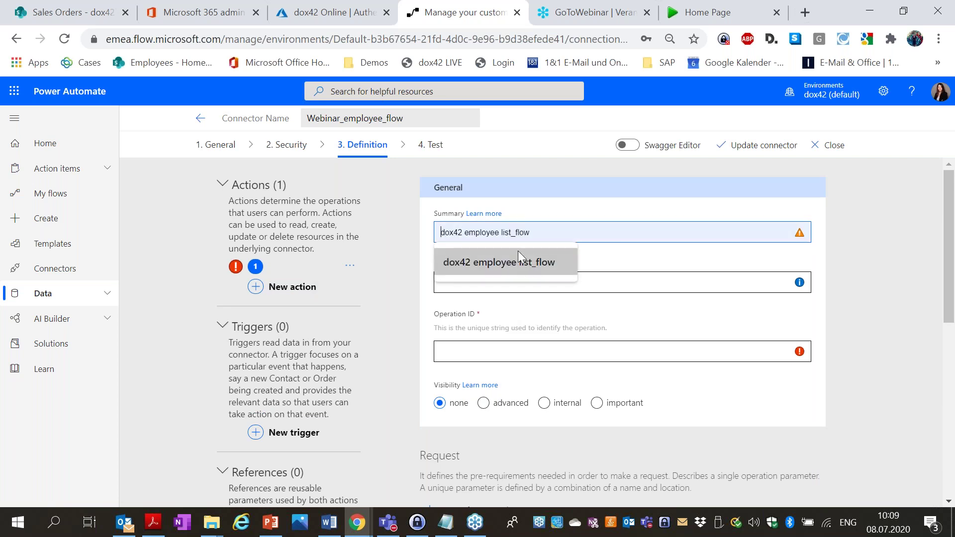
pyautogui.write('dox42:ep')
pyautogui.press('BackSpace')
pyautogui.press('BackSpace')
pyautogui.press('BackSpace')
pyautogui.write('_yp')
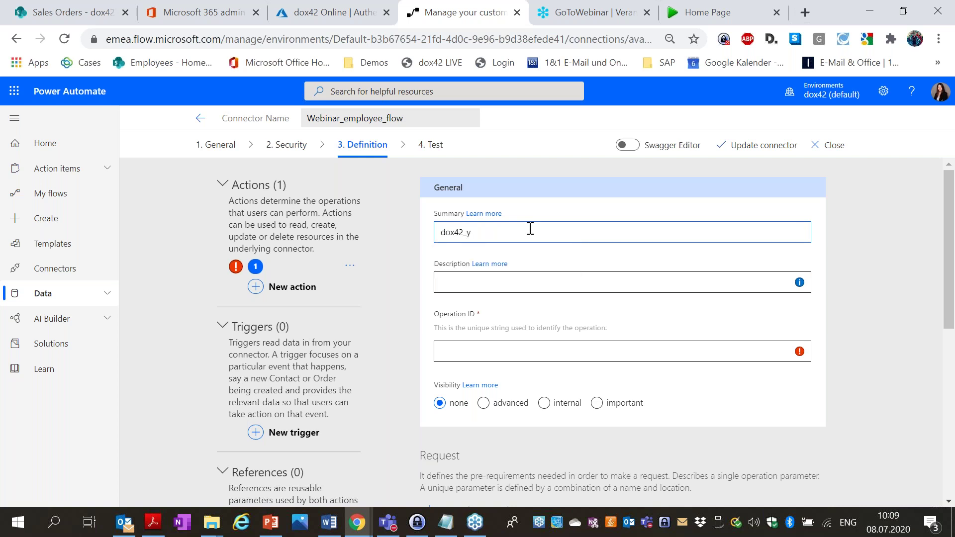
pyautogui.press('BackSpace')
pyautogui.press('BackSpace')
pyautogui.write('employee_webinar')
# Set the action's Operation ID to dox42_webinar_DE.
pyautogui.click(534, 346)
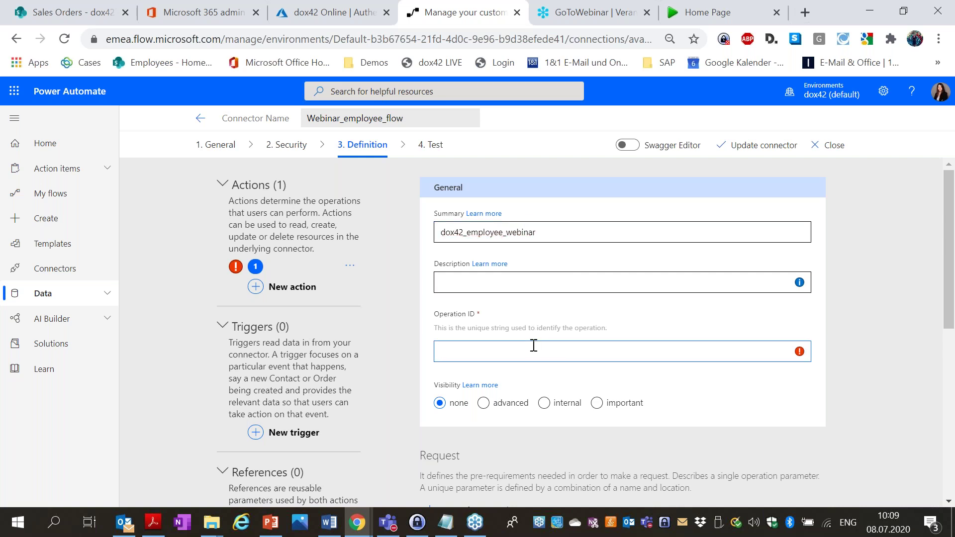
pyautogui.write('dox42_webinar')
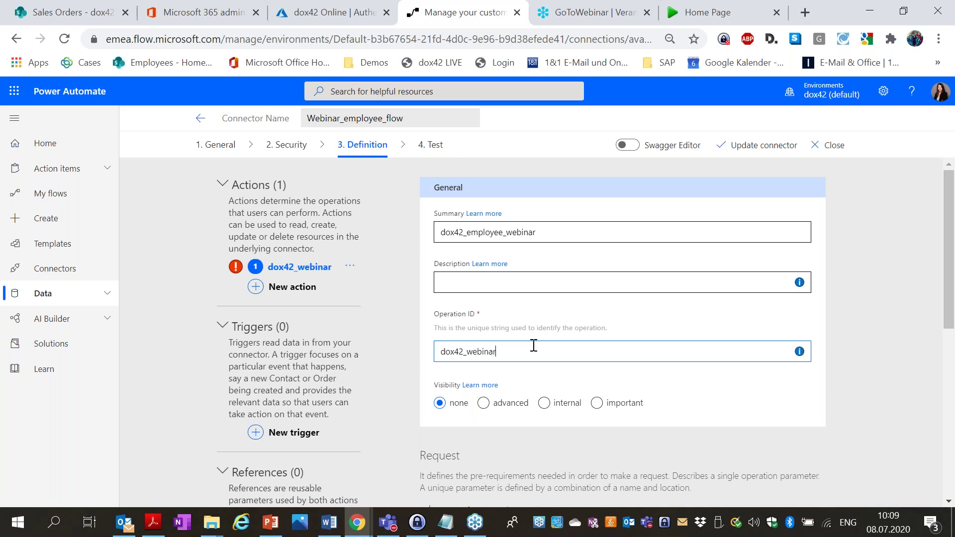
pyautogui.write('_DE')
pyautogui.scroll(-1, 622, 240)
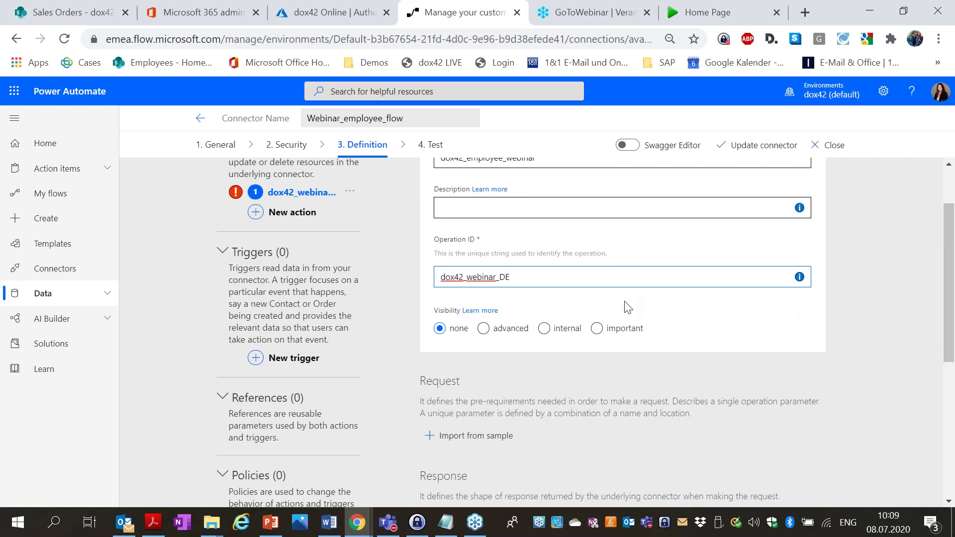
pyautogui.scroll(-1, 625, 301)
pyautogui.scroll(-1, 625, 303)
pyautogui.scroll(2, 625, 303)
# Open the request's Import from sample form and search Windows for the dox42 test client.
pyautogui.click(481, 447)
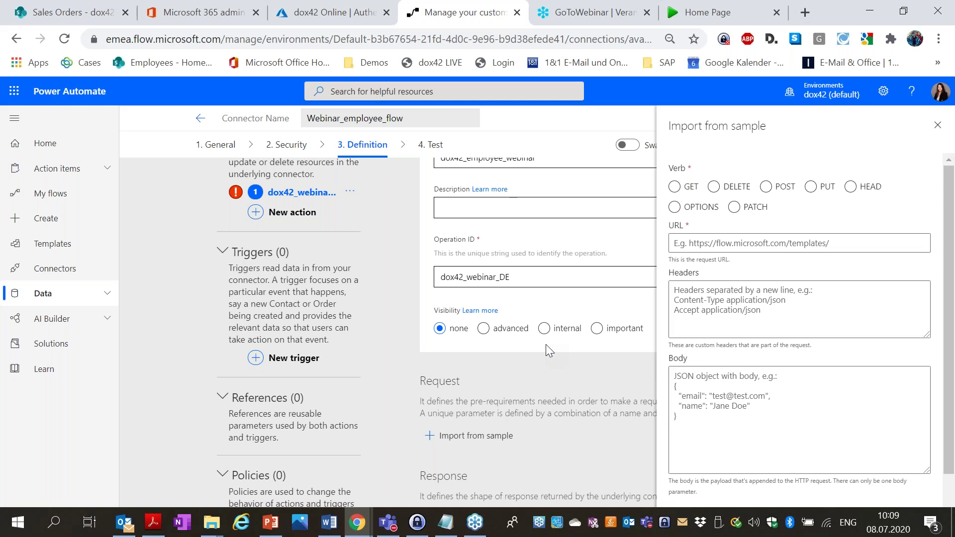
pyautogui.click(66, 527)
# Launch dox42 Server TestClient and load the SP_Action_employee_flow configuration.
pyautogui.write('server')
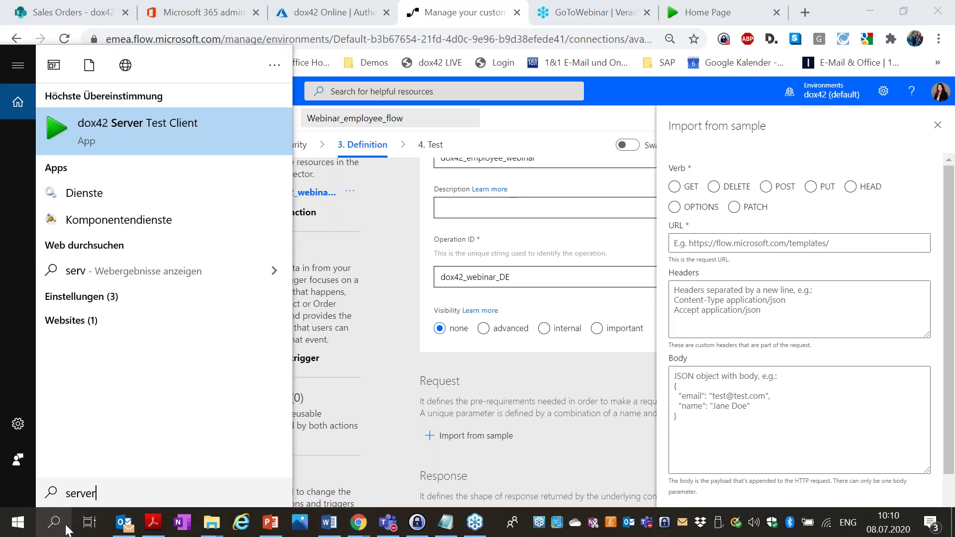
pyautogui.click(184, 145)
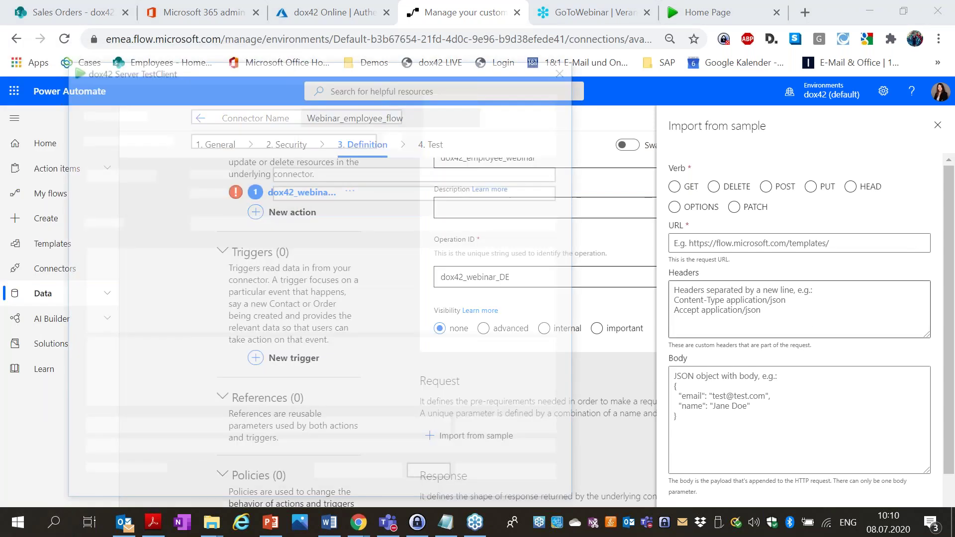
pyautogui.moveTo(373, 74); pyautogui.dragTo(423, 48)
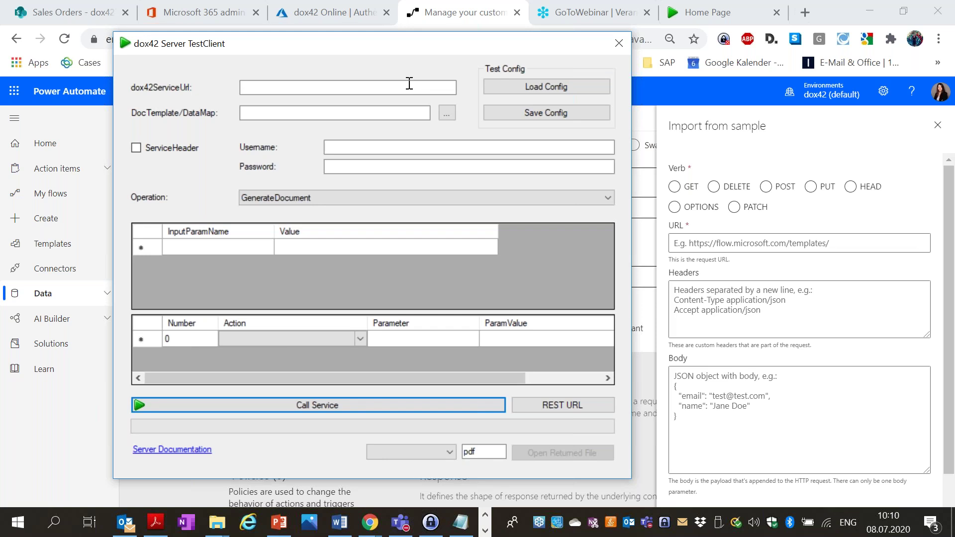
pyautogui.click(545, 91)
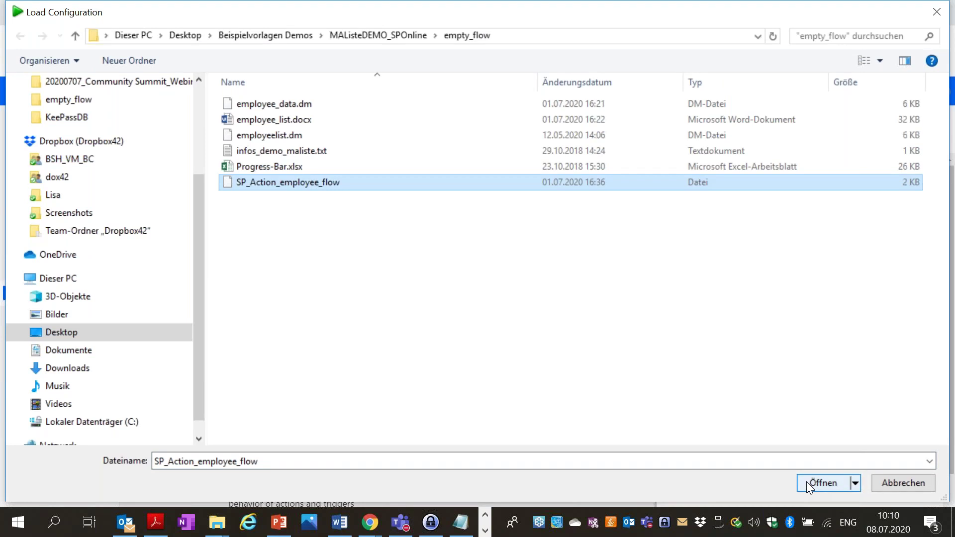
pyautogui.click(816, 484)
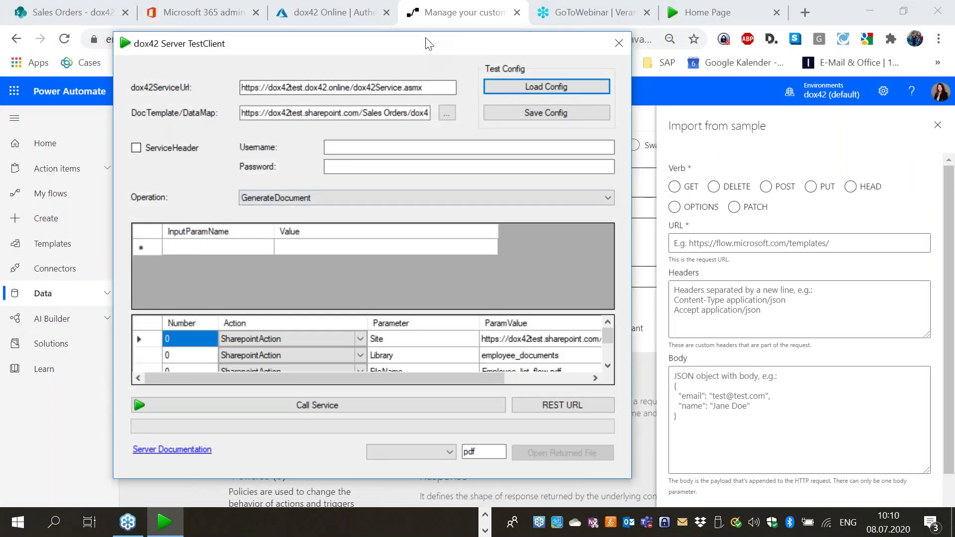
pyautogui.moveTo(428, 44); pyautogui.dragTo(420, 32)
pyautogui.moveTo(623, 193); pyautogui.dragTo(734, 195)
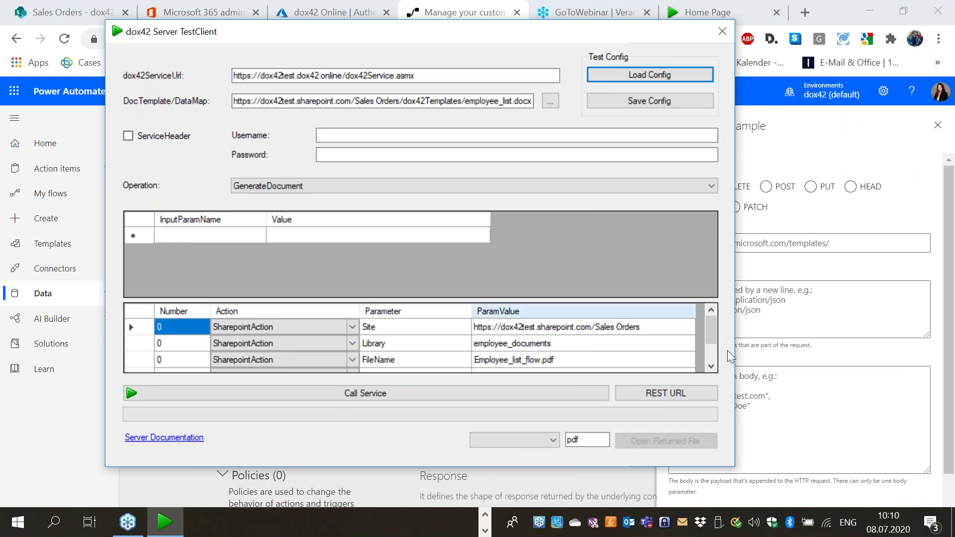
pyautogui.moveTo(730, 469); pyautogui.dragTo(761, 498)
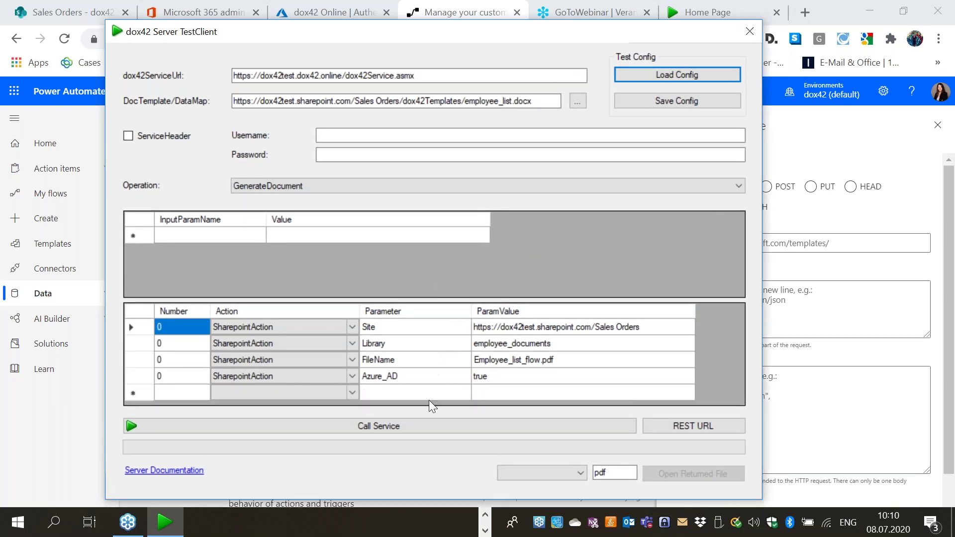
# Copy the generated REST URL into the Import from sample URL field.
pyautogui.click(683, 428)
pyautogui.click(542, 269)
pyautogui.moveTo(542, 269); pyautogui.dragTo(277, 188)
pyautogui.hotkey('ctrl', 'c')
pyautogui.click(847, 242)
pyautogui.hotkey('ctrl', 'v')
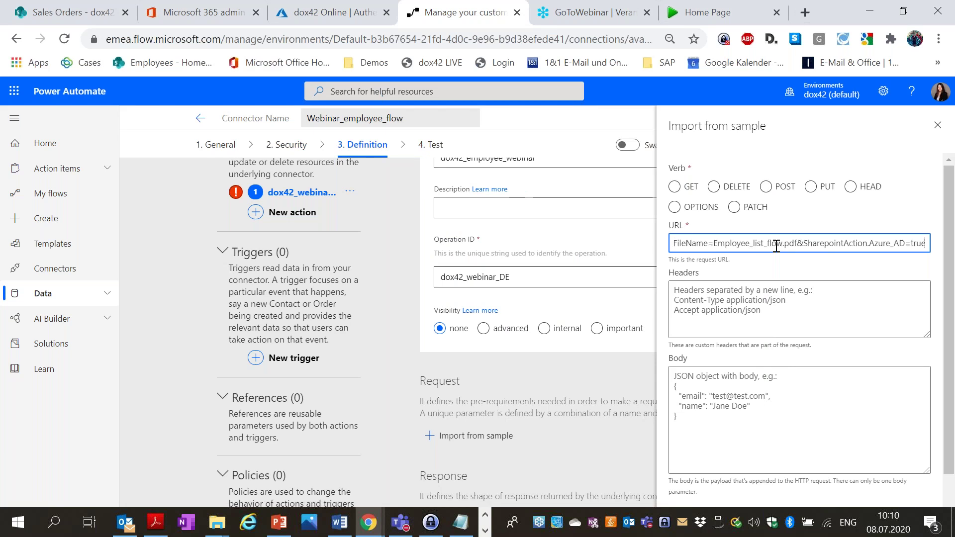
# Import the sample as a GET request with an accept header and review the resulting query parameters.
pyautogui.click(732, 302)
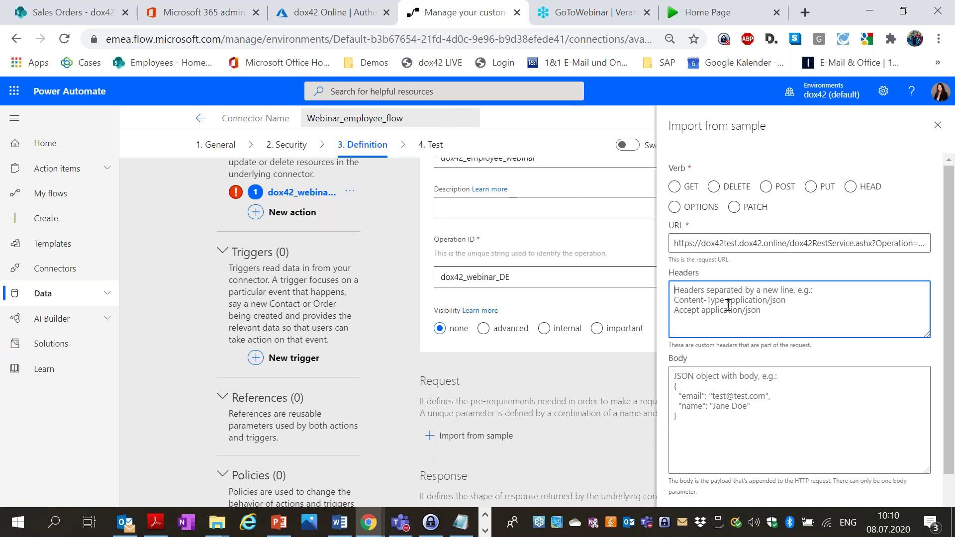
pyautogui.write('accept')
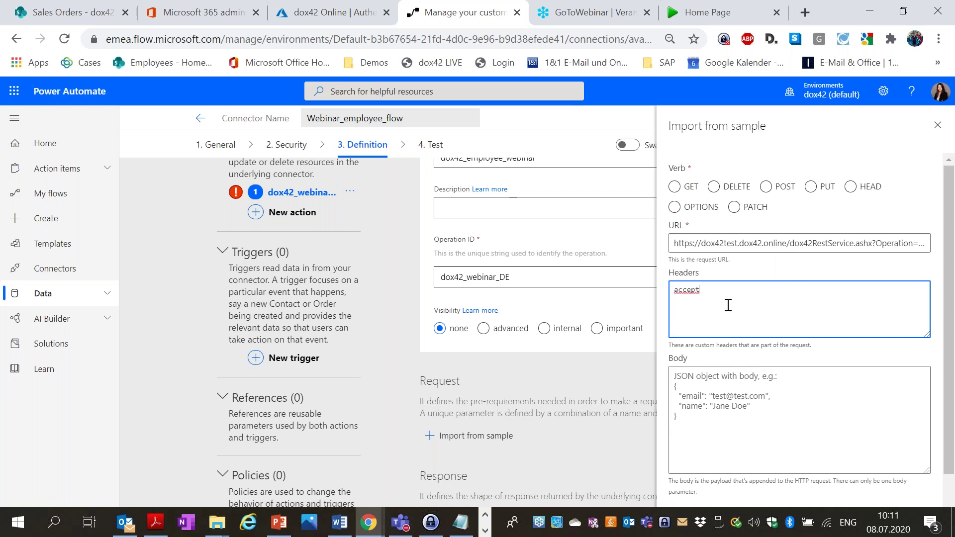
pyautogui.scroll(-1, 729, 305)
pyautogui.scroll(1, 729, 305)
pyautogui.click(674, 186)
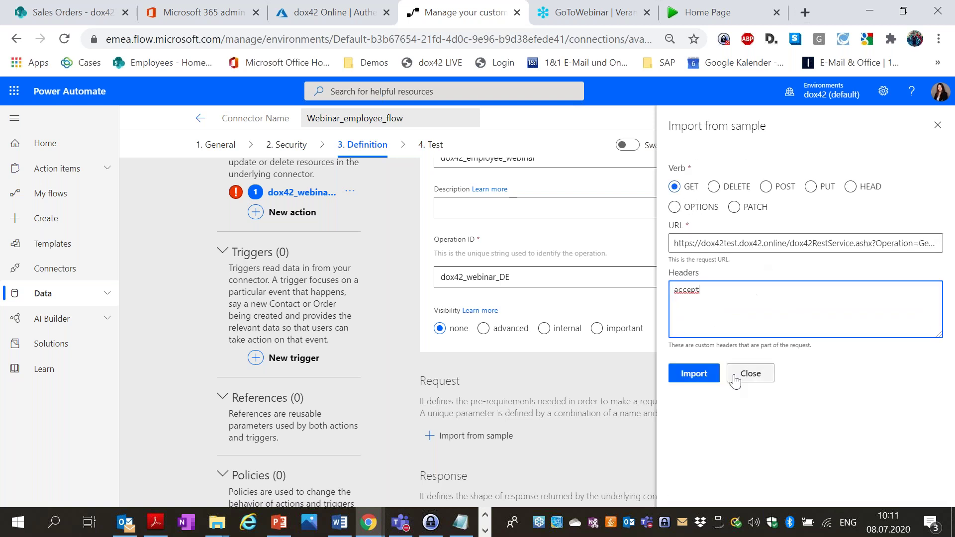
pyautogui.click(695, 375)
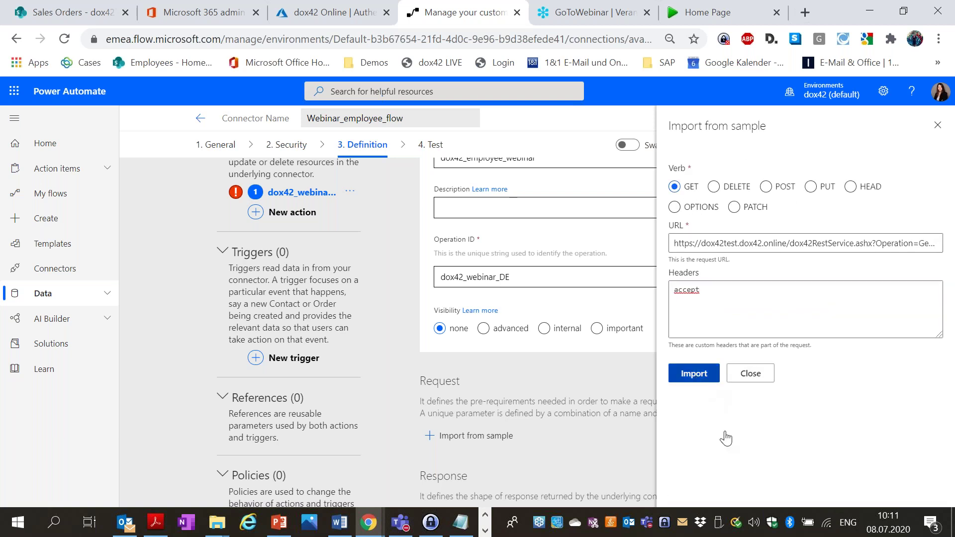
pyautogui.scroll(-6, 645, 378)
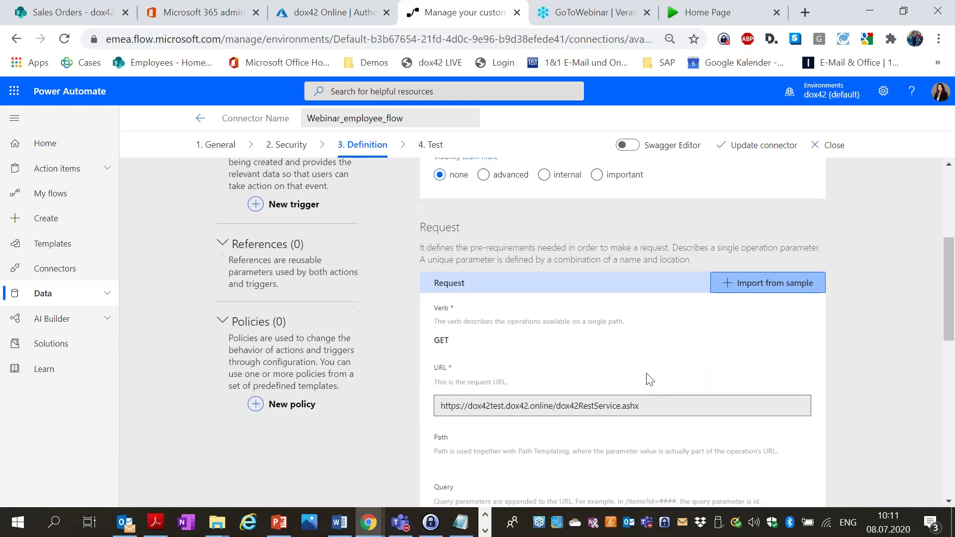
pyautogui.scroll(-2, 650, 330)
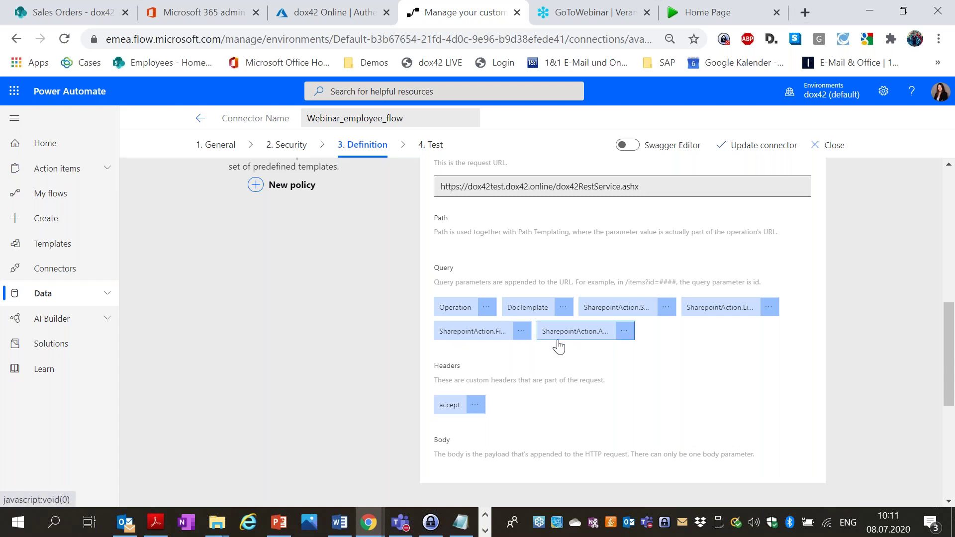
pyautogui.scroll(5, 598, 279)
pyautogui.scroll(-5, 599, 279)
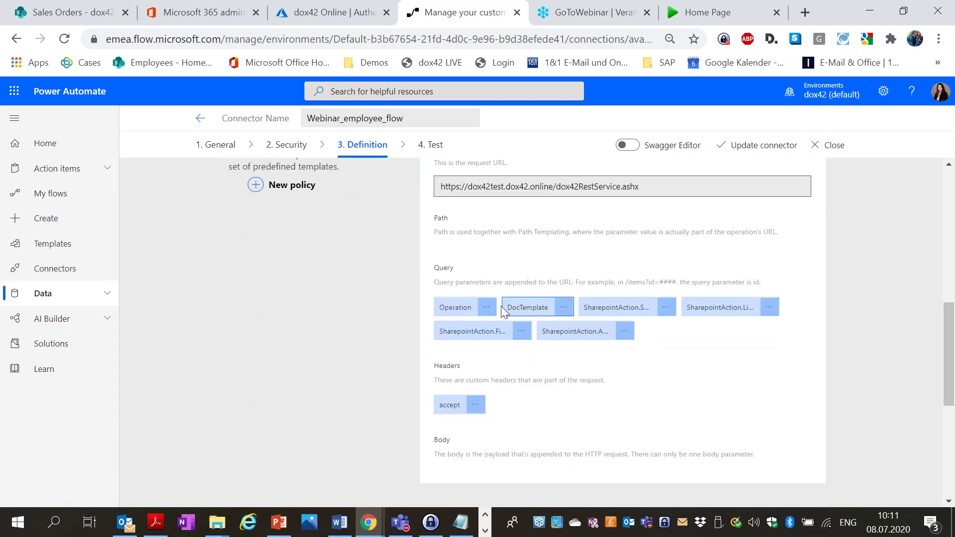
pyautogui.click(493, 309)
# Give the Operation query parameter the default value GeeerateDocument.
pyautogui.click(485, 329)
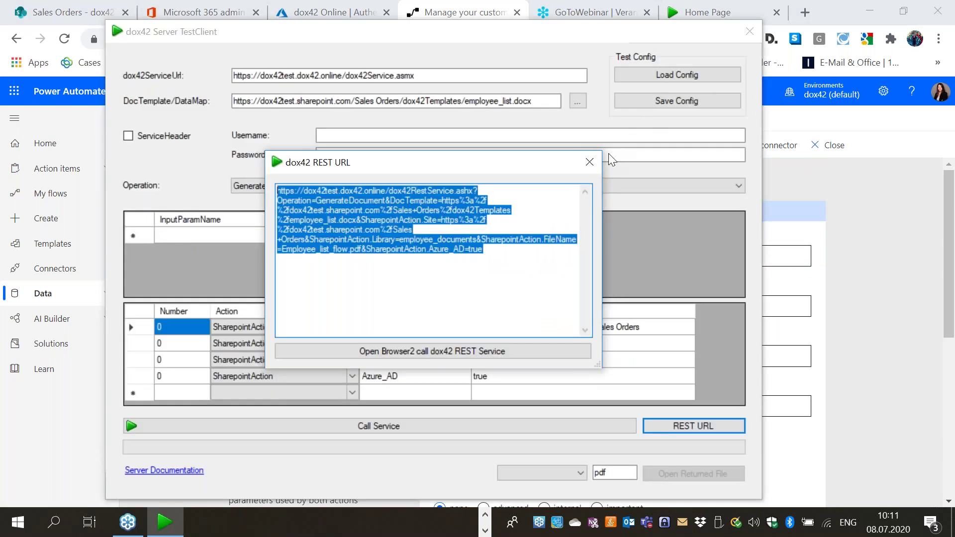
pyautogui.click(590, 162)
pyautogui.moveTo(534, 37); pyautogui.dragTo(673, 37)
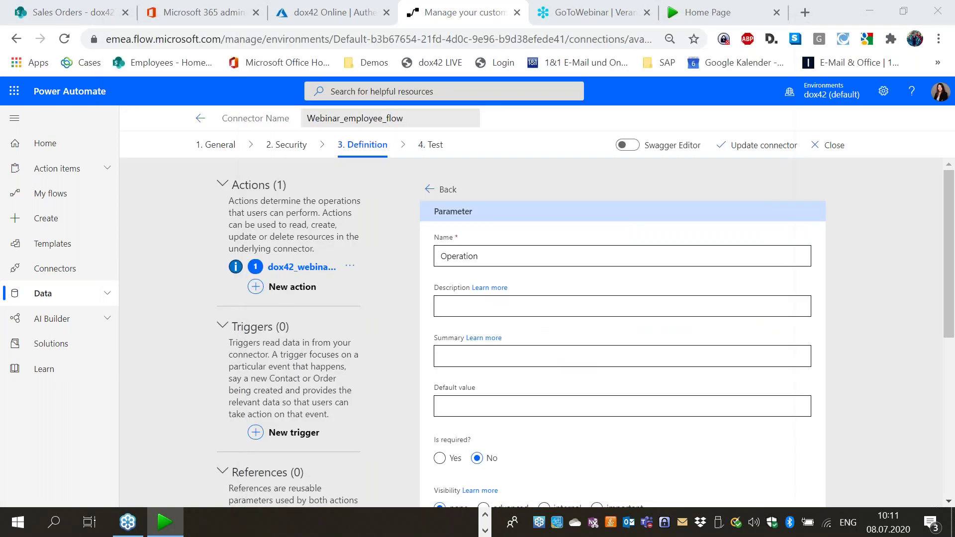
pyautogui.click(518, 408)
pyautogui.write('Gee')
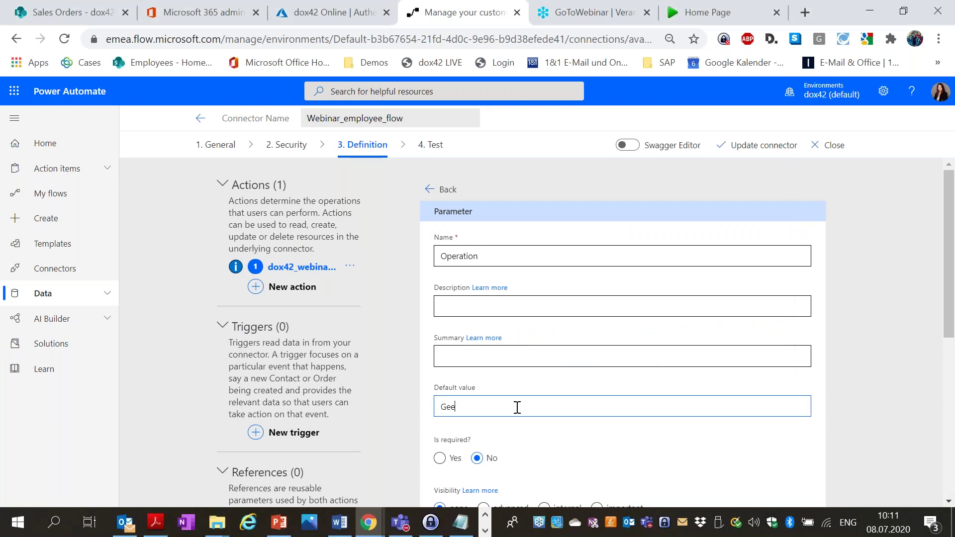
pyautogui.write('erateDocument')
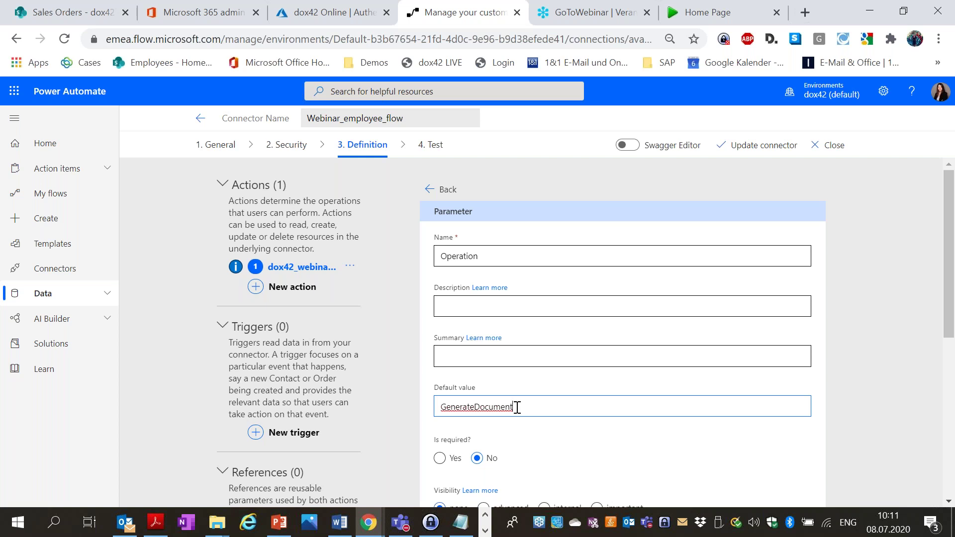
pyautogui.scroll(-7, 547, 358)
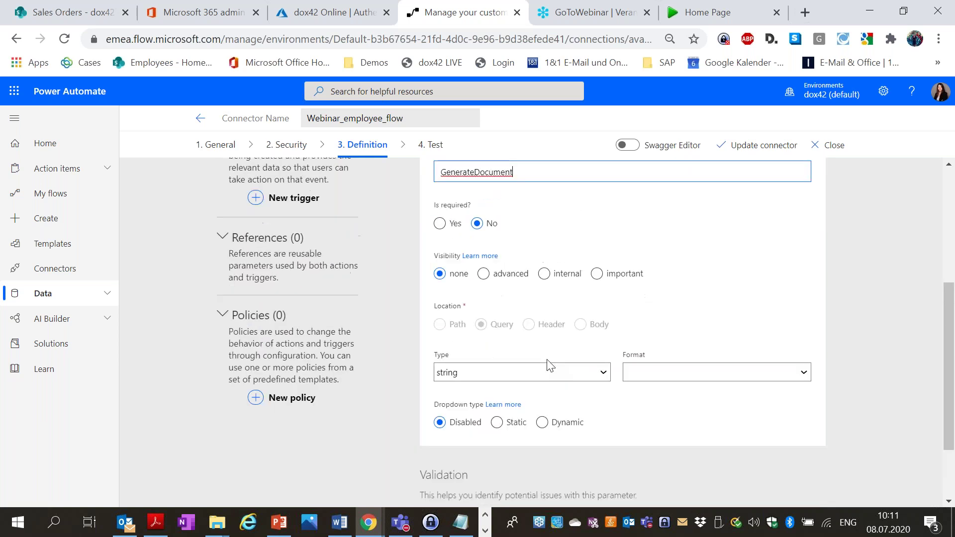
pyautogui.scroll(7, 545, 367)
pyautogui.click(442, 193)
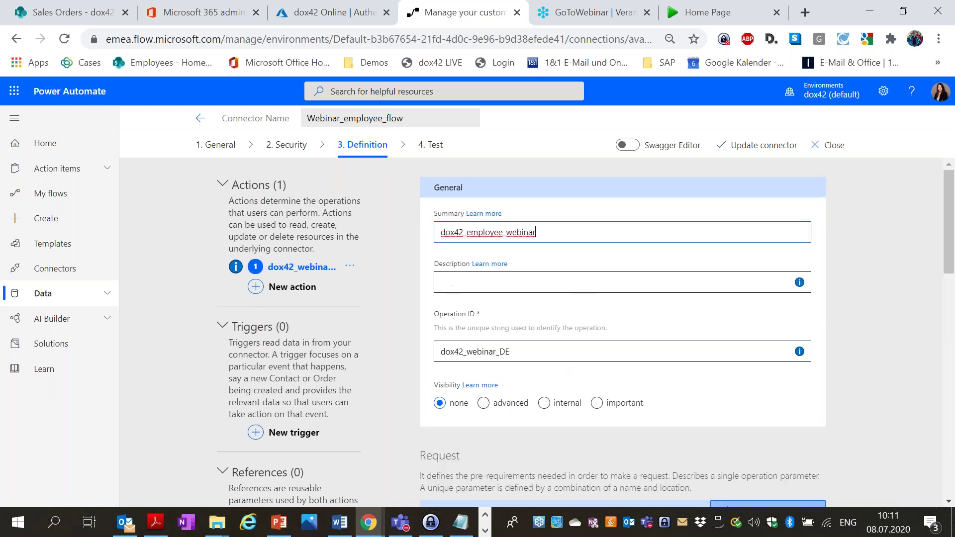
# Set DocTemplate's default to the employee_list.docx template's SharePoint URL.
pyautogui.scroll(-8, 589, 320)
pyautogui.click(562, 382)
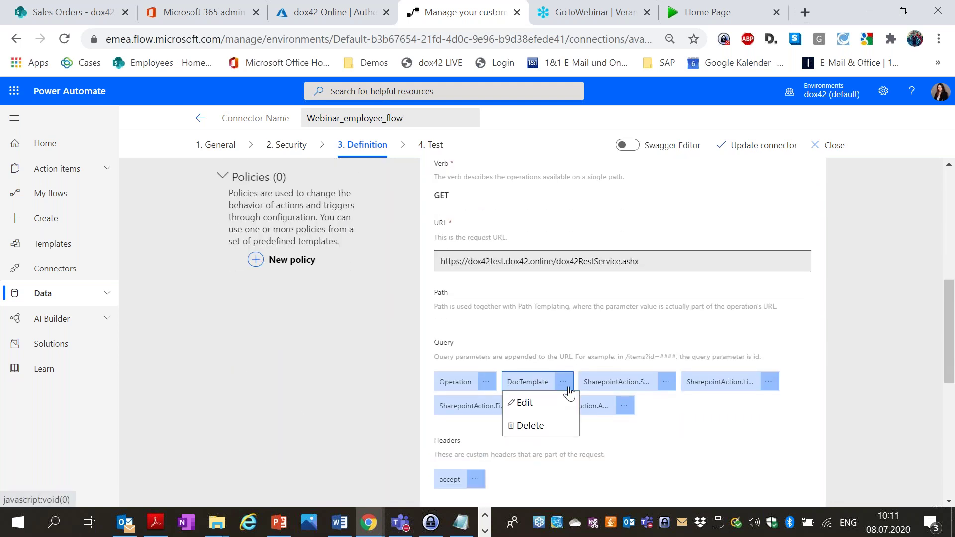
pyautogui.click(550, 404)
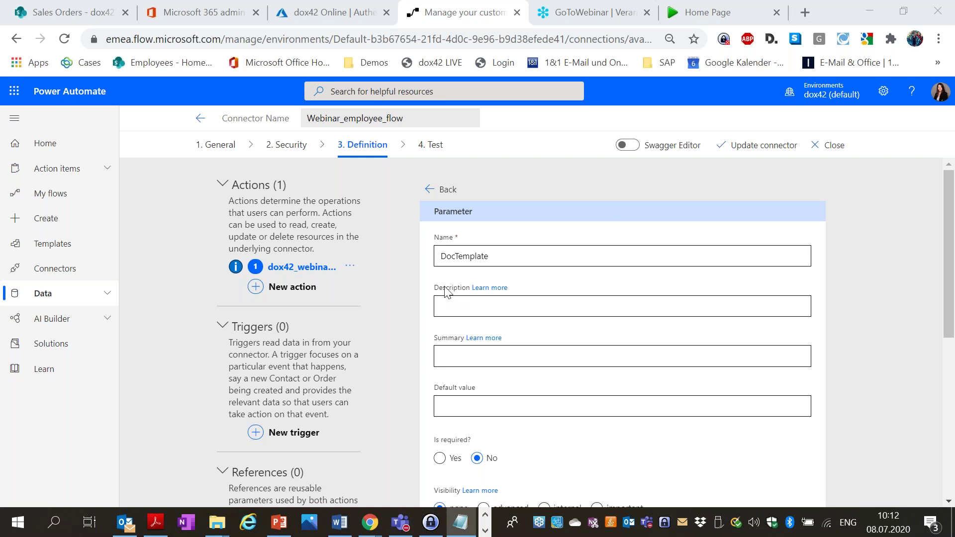
pyautogui.click(463, 405)
pyautogui.write('https://dox42test.sharepoint.com/Sales%20Orders/dox42Templates/employee_list.docx')
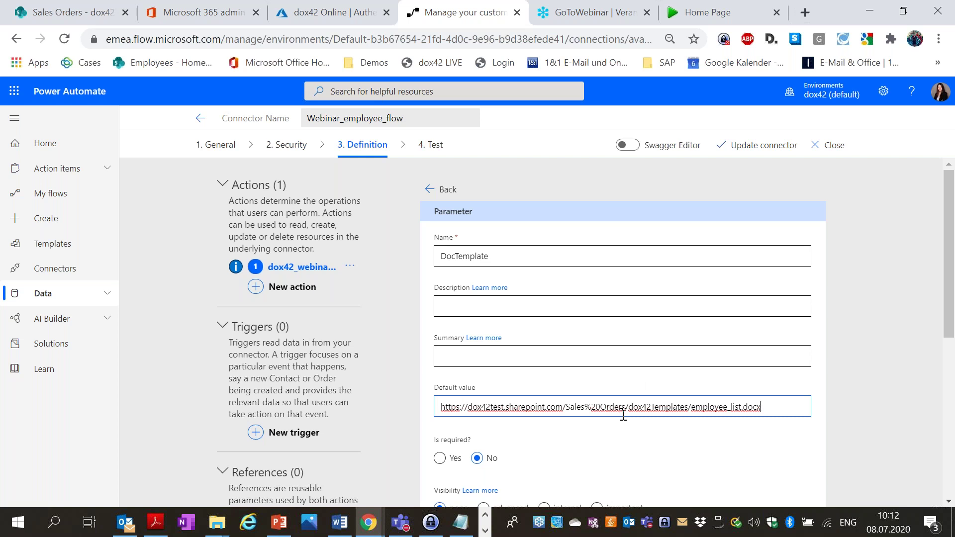
pyautogui.moveTo(601, 406); pyautogui.dragTo(580, 405)
pyautogui.click(775, 406)
pyautogui.click(453, 194)
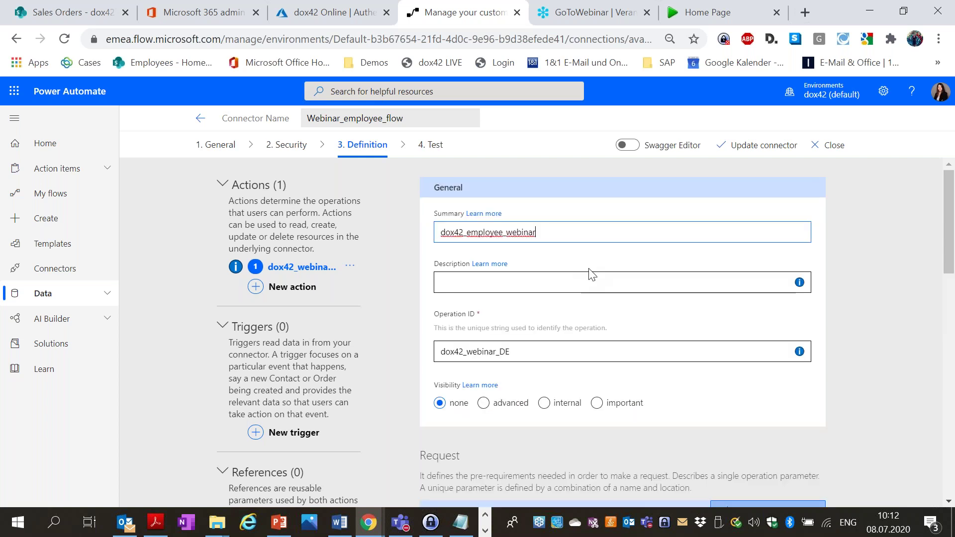
pyautogui.scroll(-6, 592, 274)
pyautogui.click(666, 307)
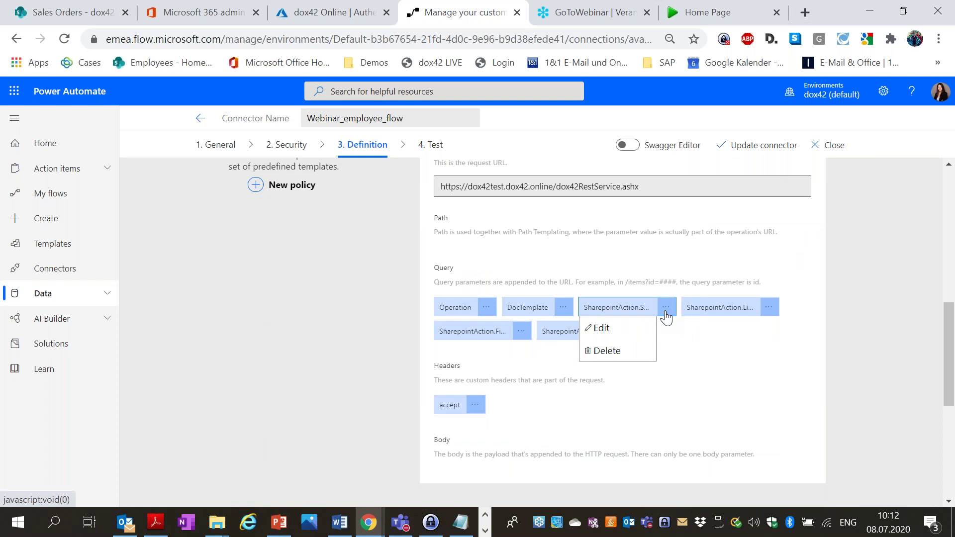
# Default the SharepointAction.Site parameter to the Sales Orders site URL.
pyautogui.click(645, 328)
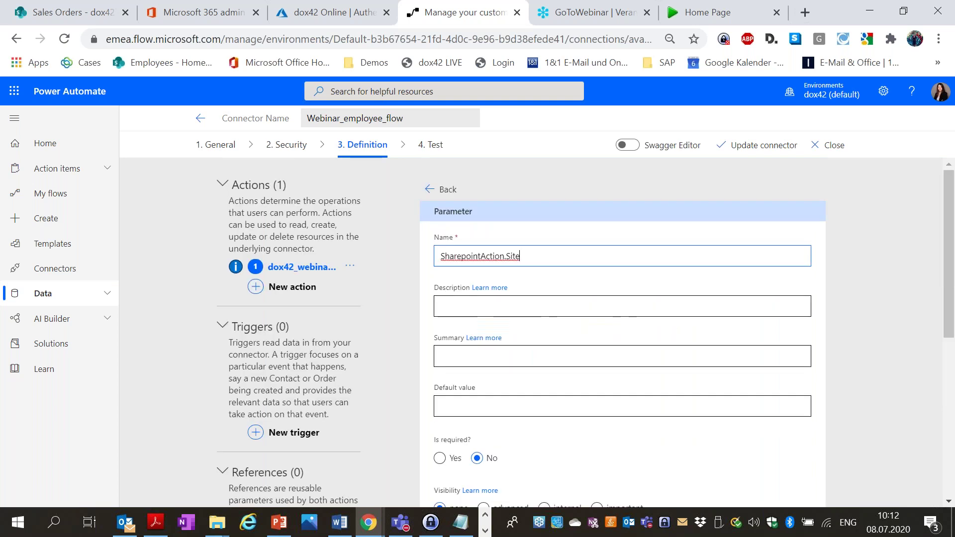
pyautogui.hotkey('alt', 'Tab')
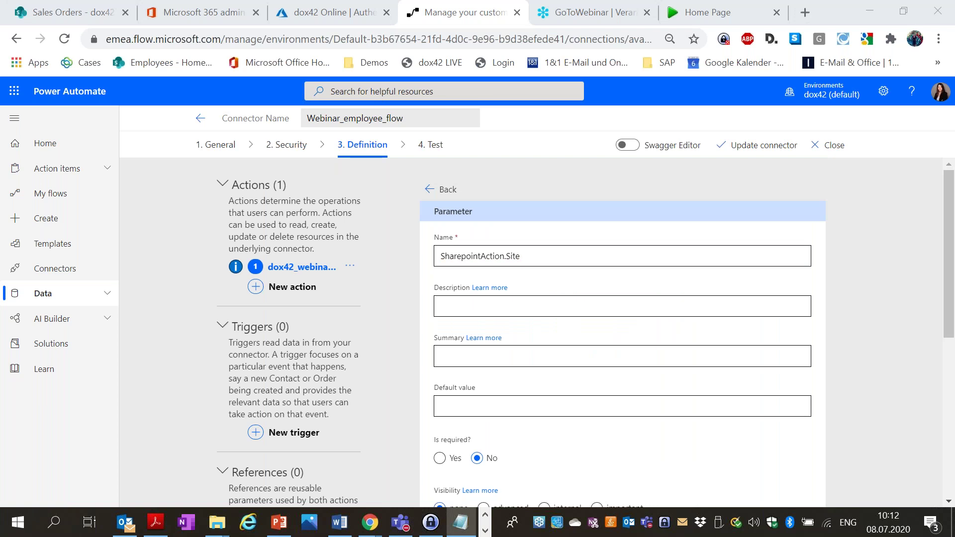
pyautogui.click(618, 408)
pyautogui.write('https://dox42test.sharepoint.com/Sales%20Orders')
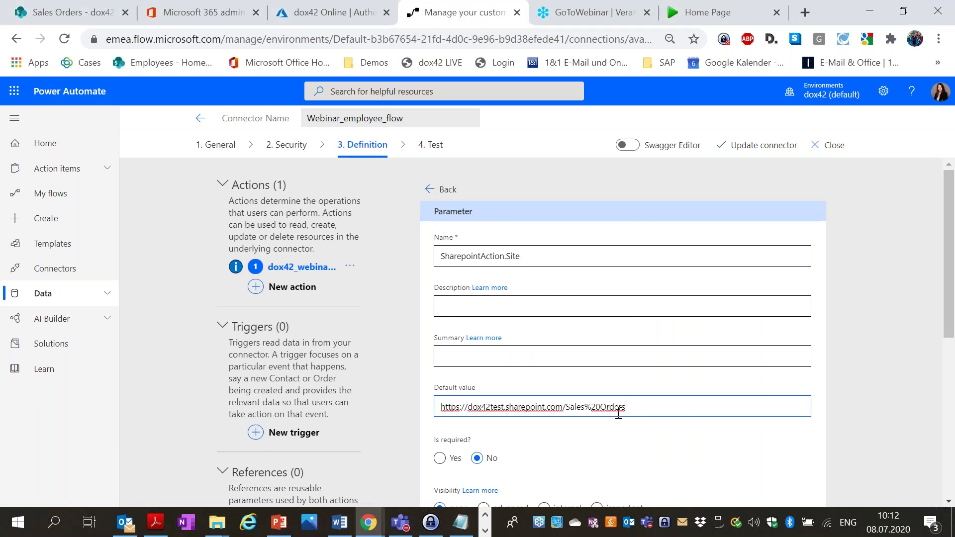
pyautogui.click(441, 190)
pyautogui.scroll(-7, 680, 290)
pyautogui.scroll(-3, 682, 299)
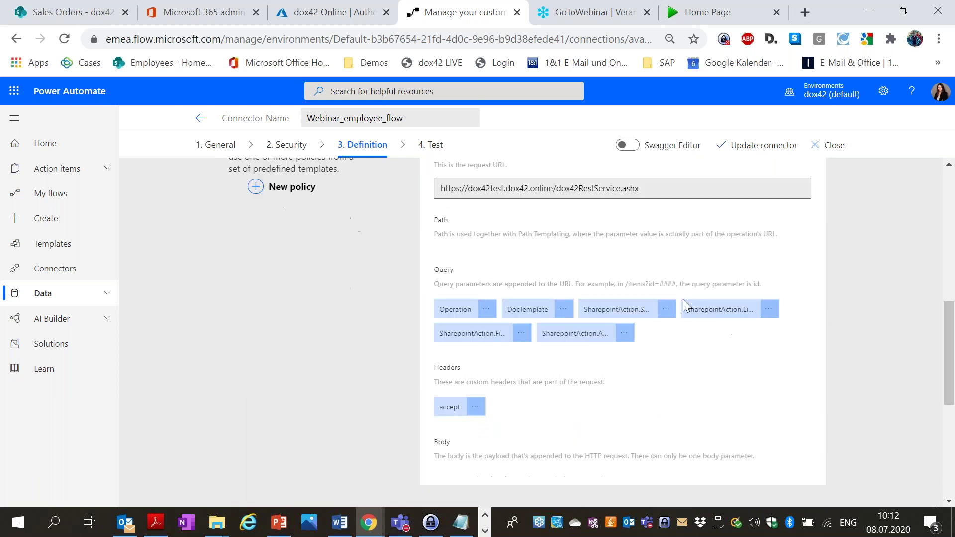
# Default the SharepointAction.Library parameter to employee_documents.
pyautogui.click(768, 308)
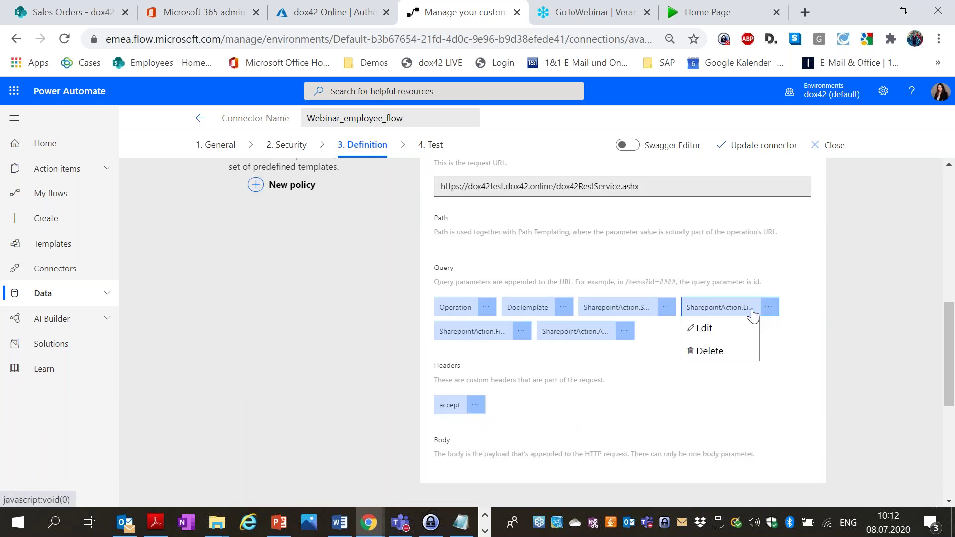
pyautogui.click(738, 329)
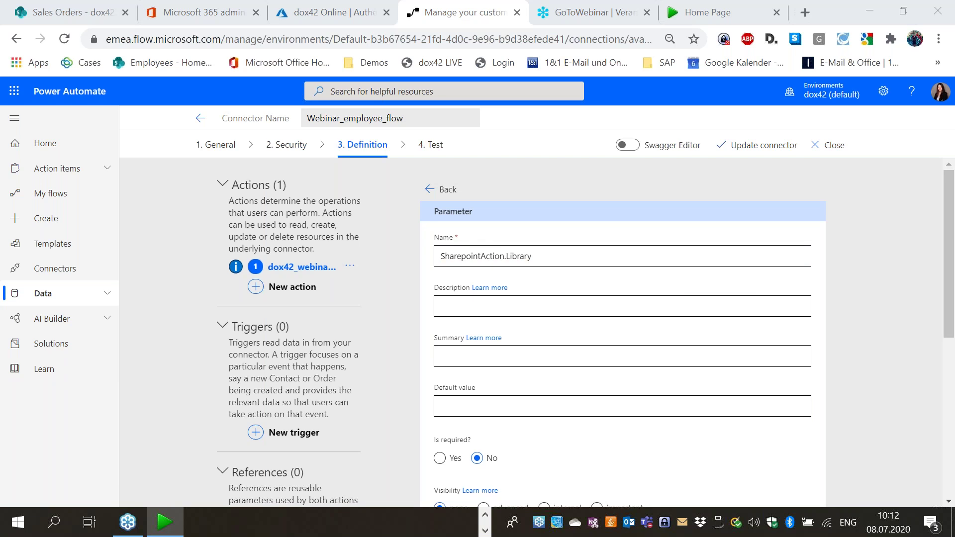
pyautogui.click(588, 405)
pyautogui.write('employee_documents')
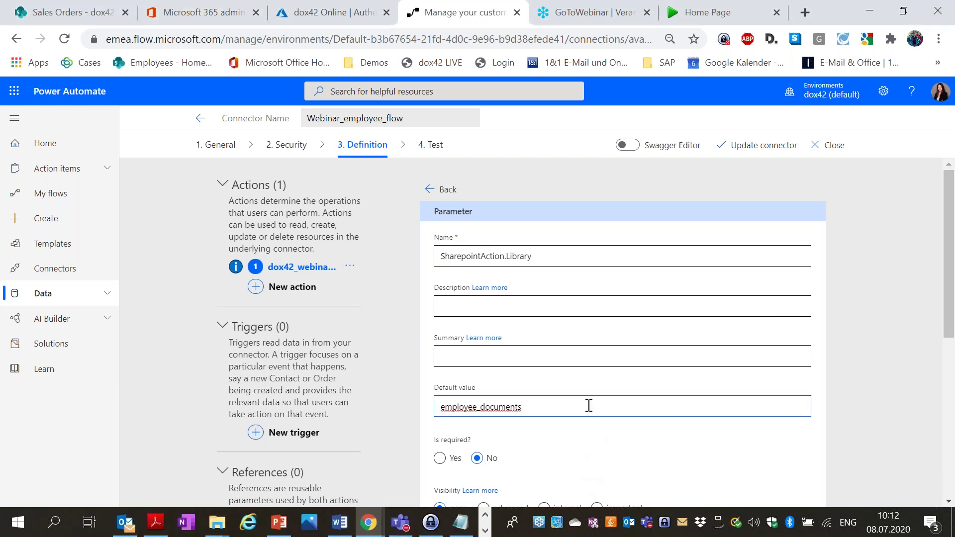
pyautogui.click(448, 193)
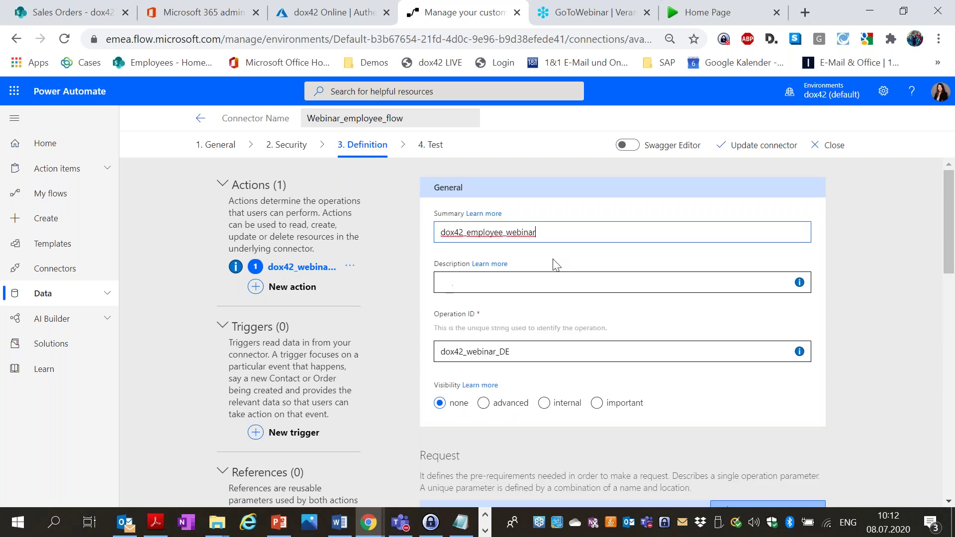
pyautogui.scroll(-8, 565, 316)
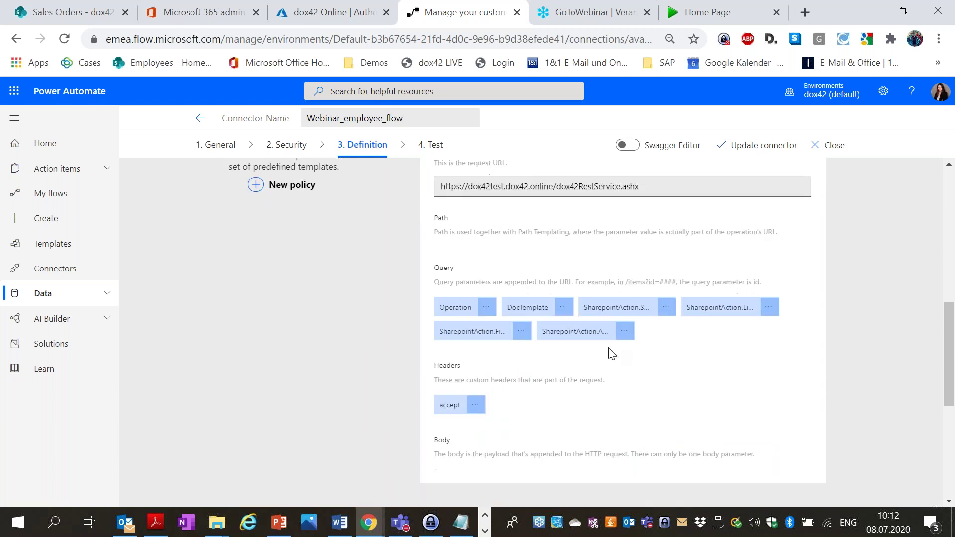
# Default the SharepointAction.FileName parameter to Employee_list_flow.pdf.
pyautogui.click(521, 331)
pyautogui.click(450, 352)
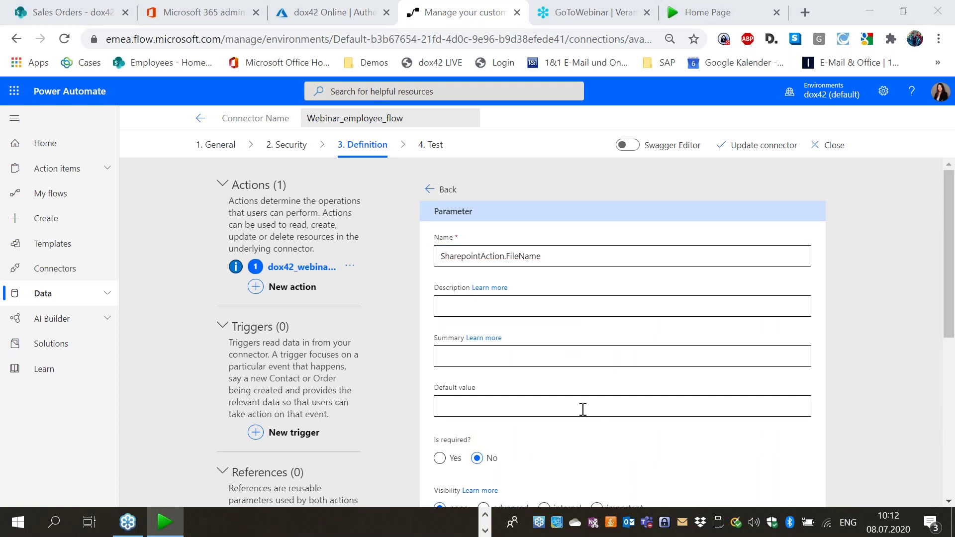
pyautogui.click(582, 407)
pyautogui.write('Employee_list_flow.pdf')
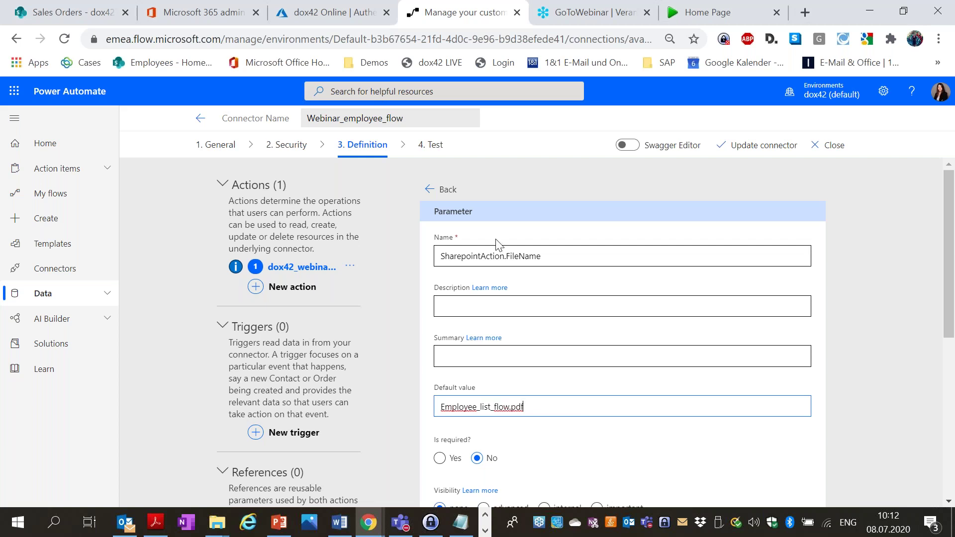
pyautogui.click(431, 193)
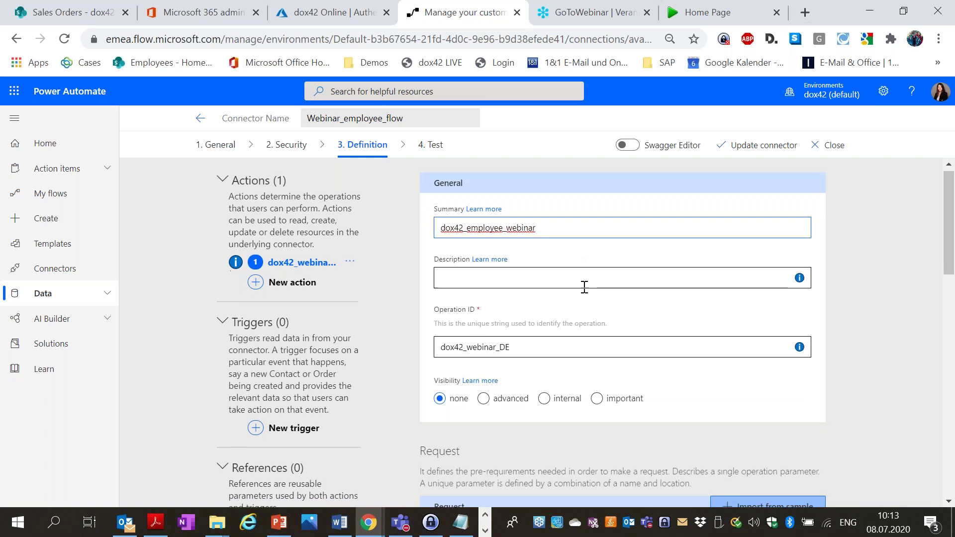
pyautogui.scroll(-8, 584, 287)
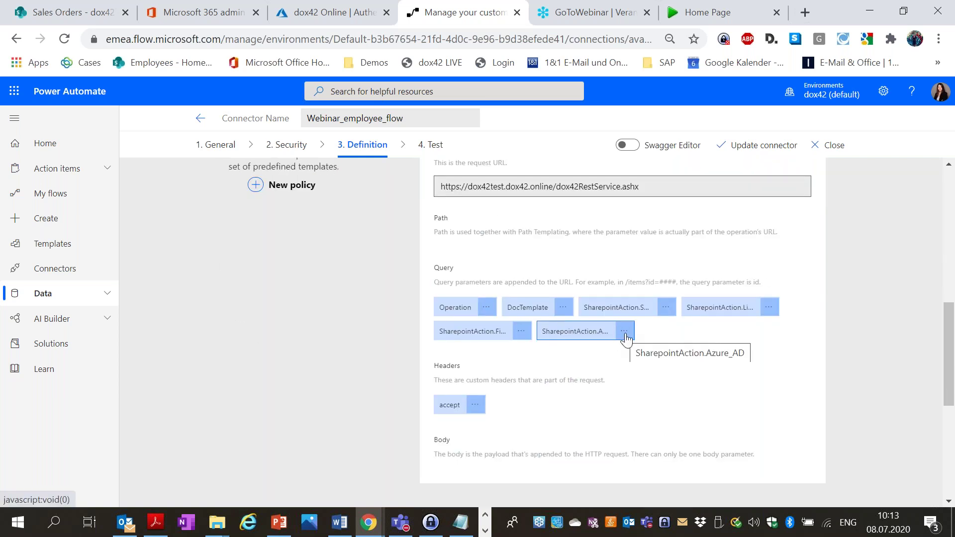
# Set the SharepointAction.Azure_AD parameter's default value to true.
pyautogui.click(625, 332)
pyautogui.click(613, 353)
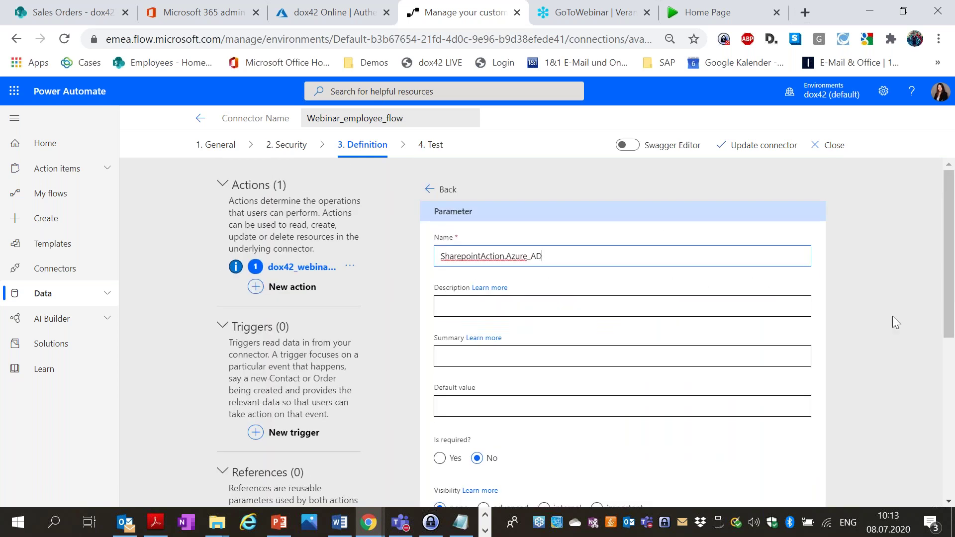
pyautogui.click(625, 408)
pyautogui.write('true')
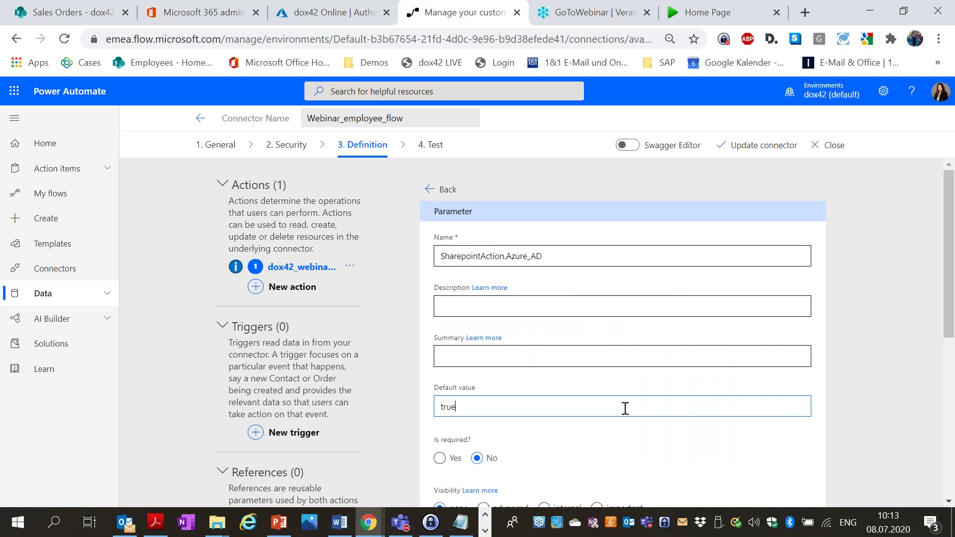
pyautogui.click(441, 192)
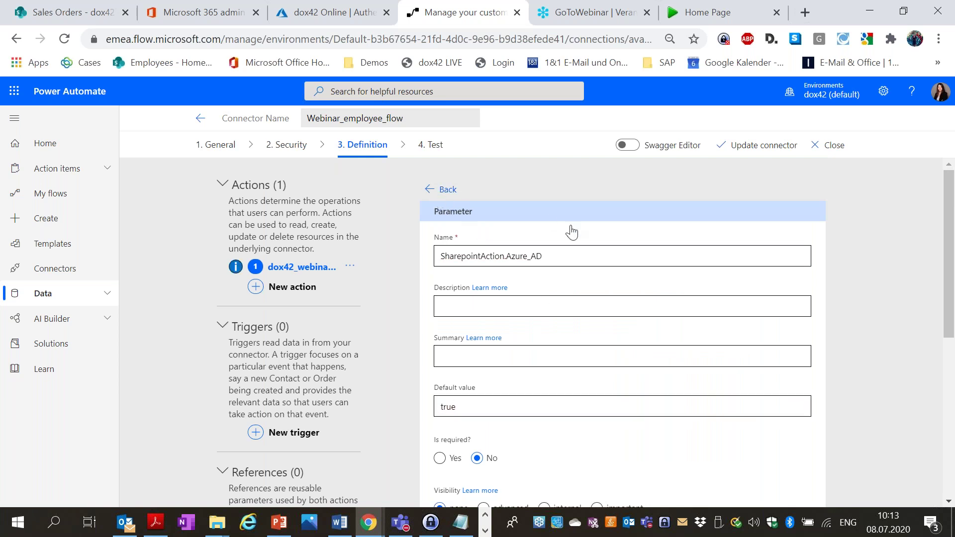
pyautogui.scroll(-3, 565, 283)
pyautogui.scroll(-8, 565, 283)
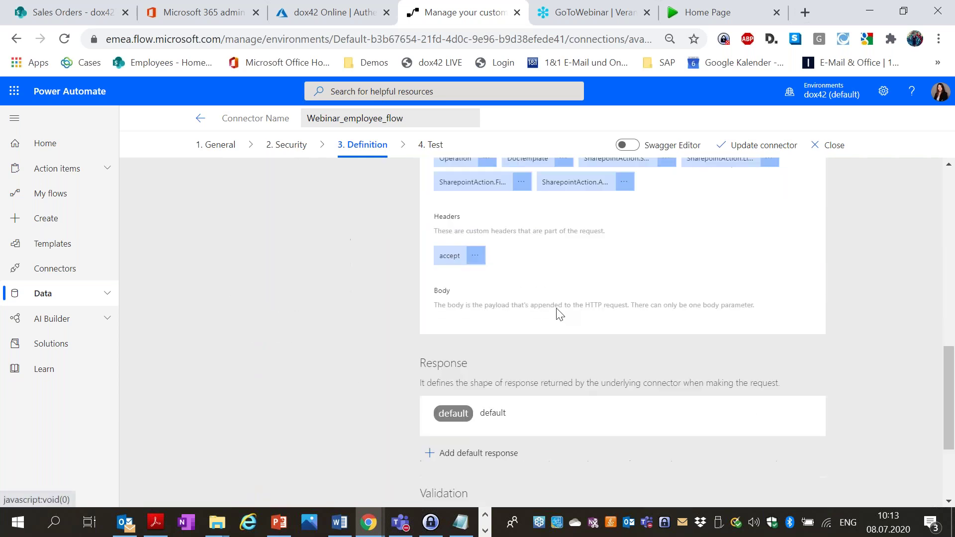
# Set the accept header's default value to application/json.
pyautogui.click(476, 256)
pyautogui.click(482, 275)
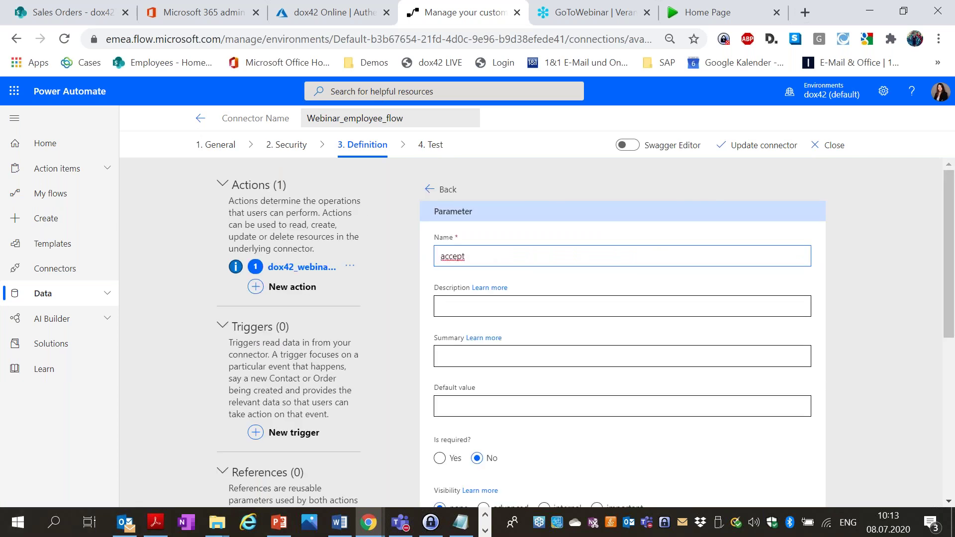
pyautogui.hotkey('alt', 'Tab')
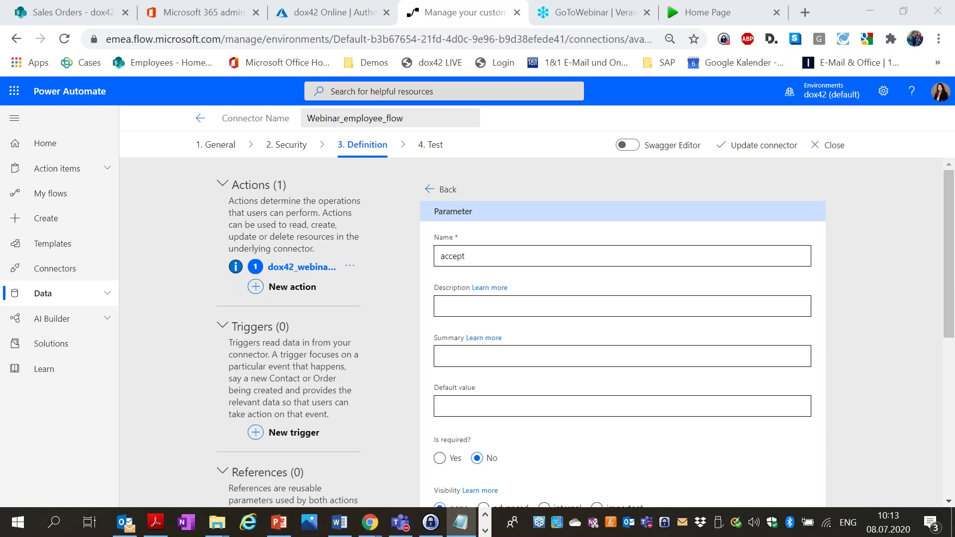
pyautogui.click(473, 405)
pyautogui.write('application/json')
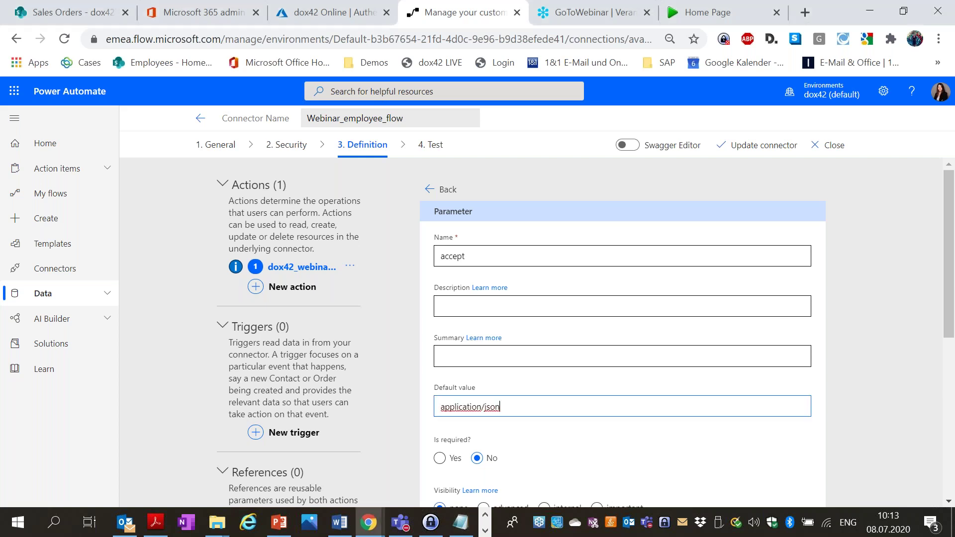
pyautogui.scroll(-5, 669, 370)
pyautogui.scroll(5, 548, 273)
pyautogui.click(834, 347)
pyautogui.scroll(-10, 767, 351)
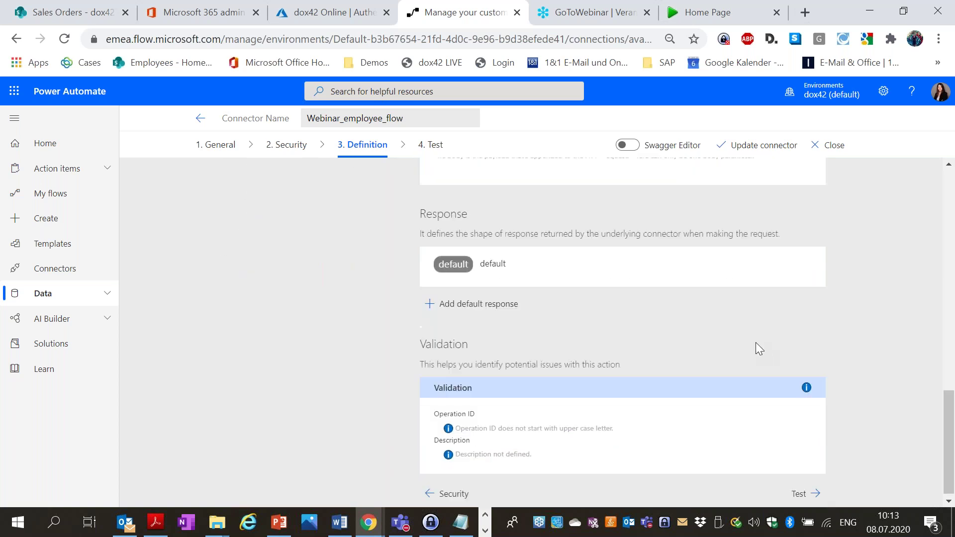
# Save the connector and create a new test connection with the signed-in work account.
pyautogui.click(802, 490)
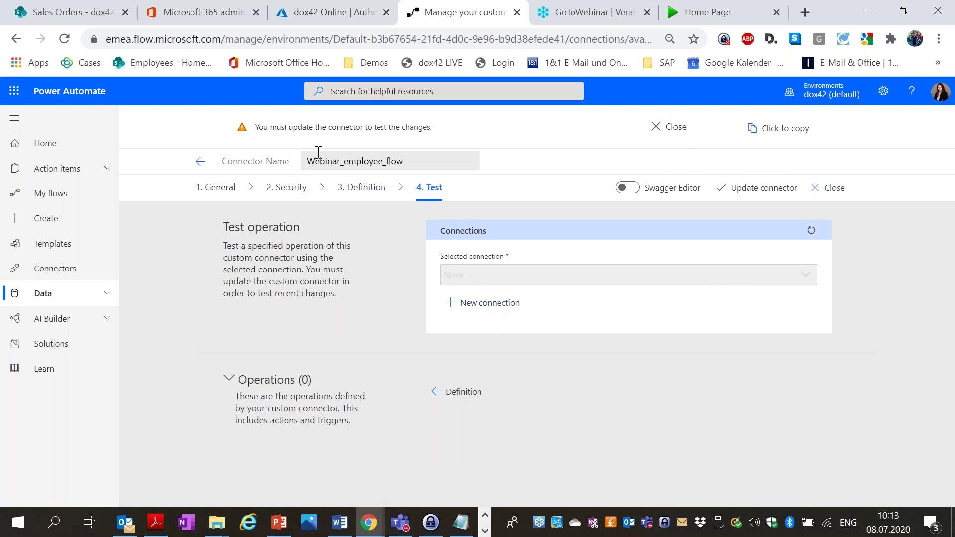
pyautogui.click(737, 194)
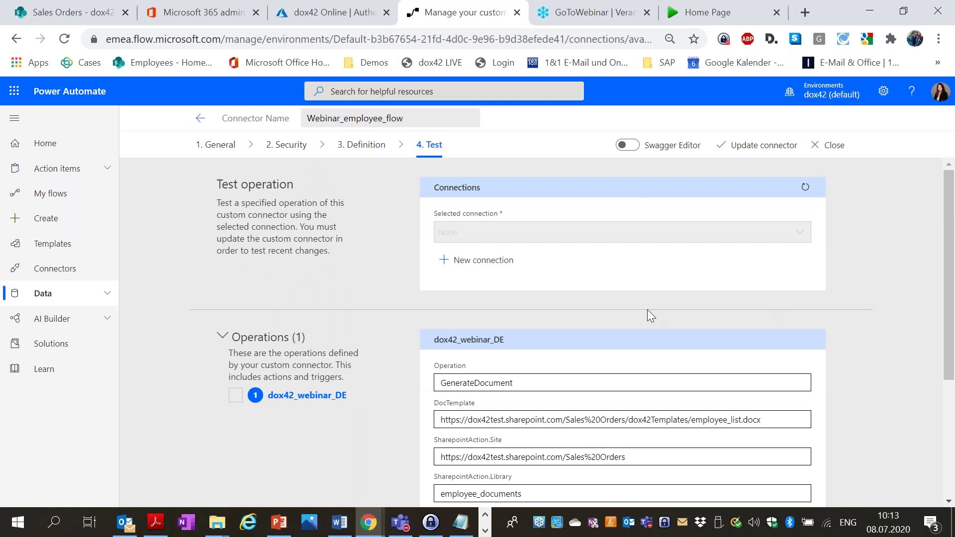
pyautogui.click(498, 273)
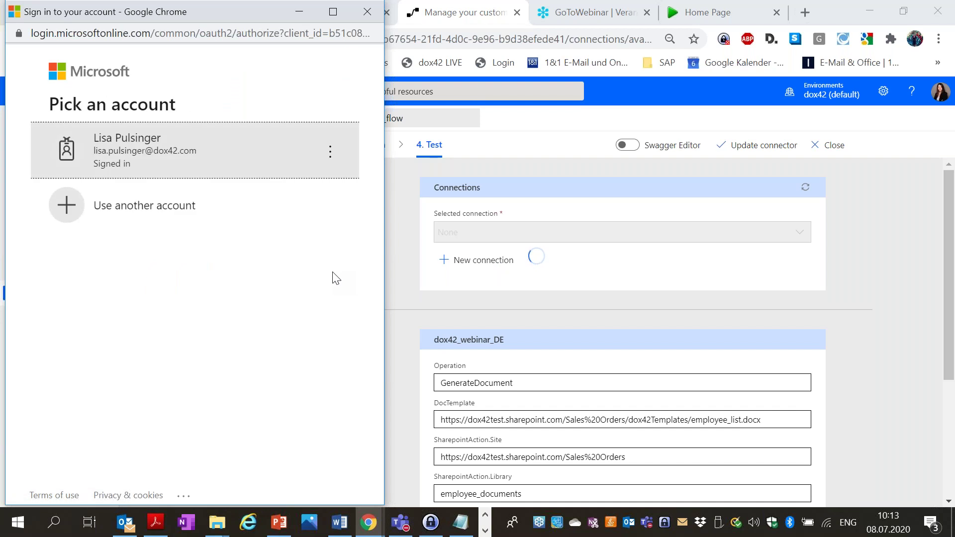
pyautogui.click(231, 166)
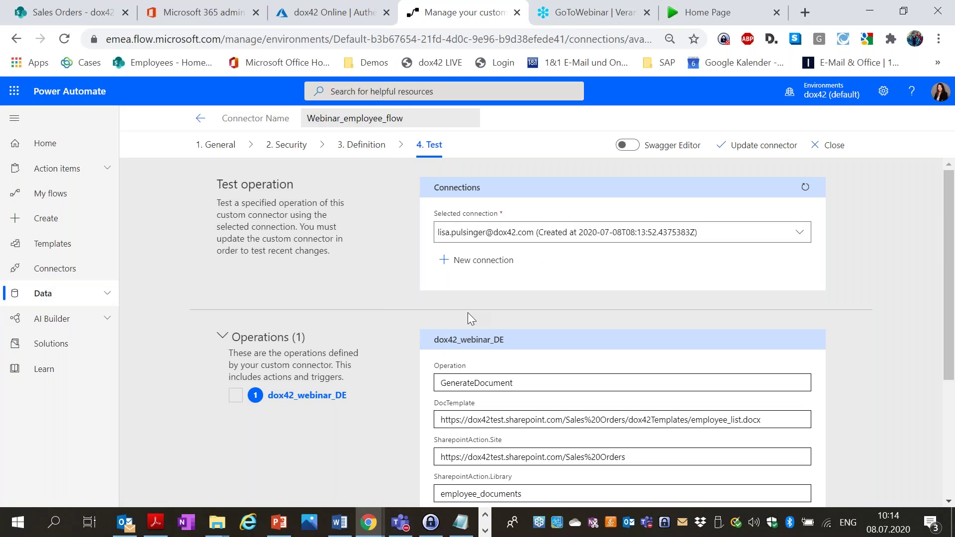
# Run the GenerateDocument test and check the 200 response with schema validation succeeded.
pyautogui.scroll(-4, 704, 256)
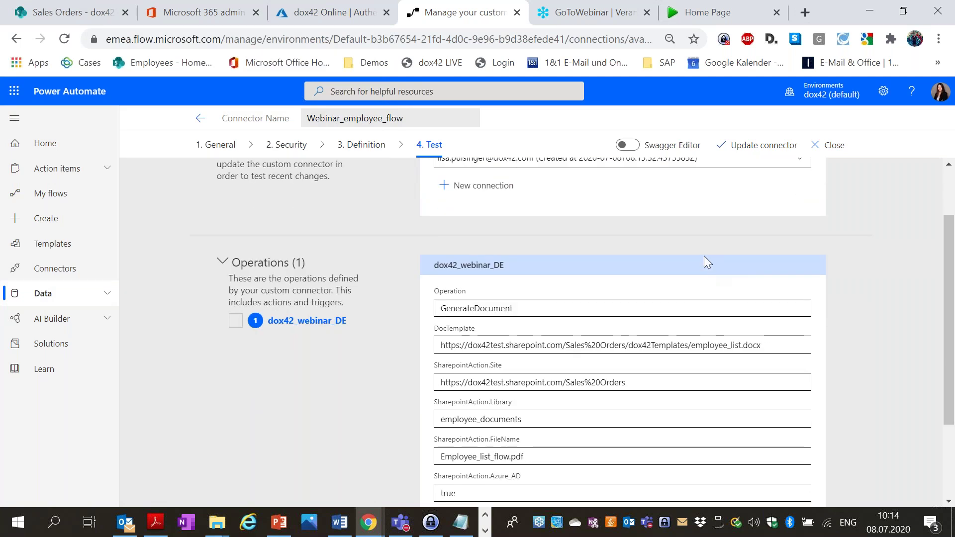
pyautogui.scroll(1, 626, 277)
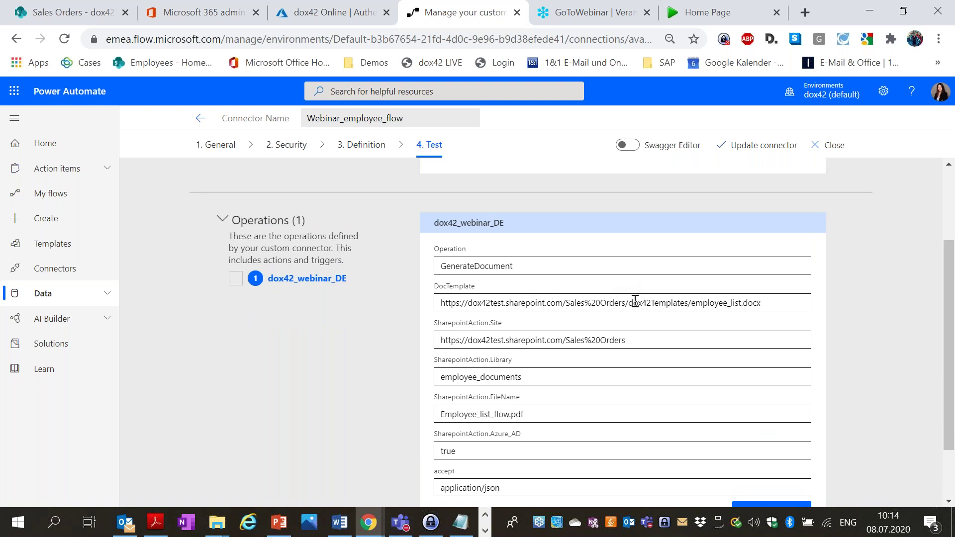
pyautogui.scroll(-1, 635, 302)
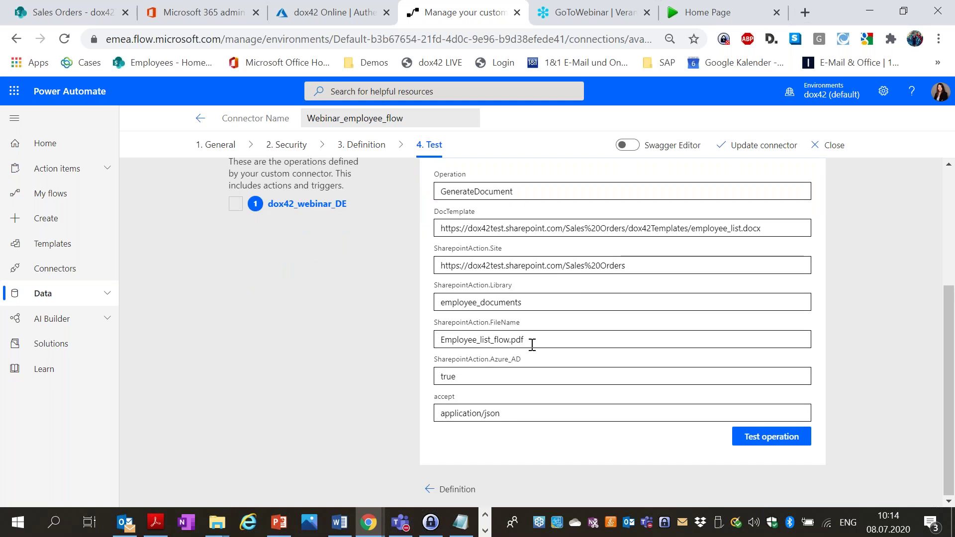
pyautogui.click(781, 446)
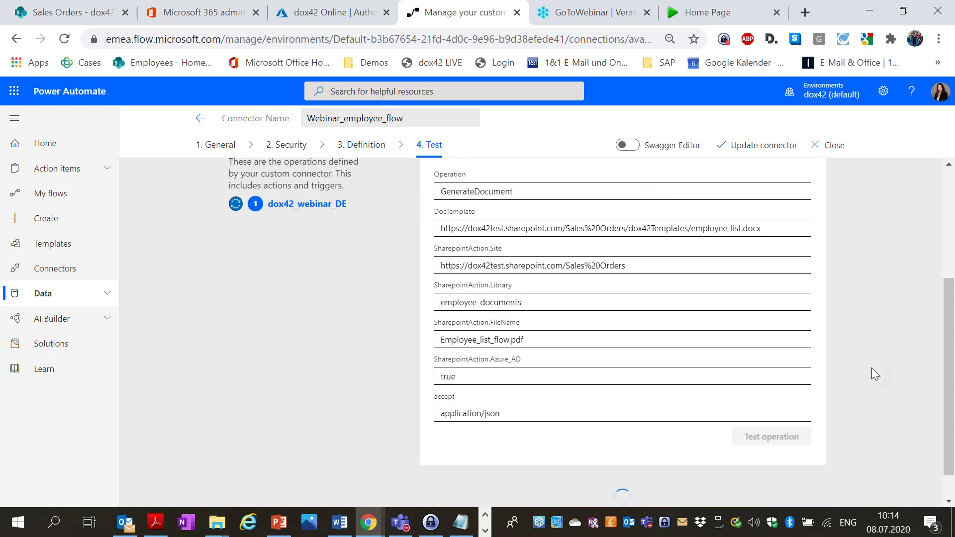
pyautogui.scroll(-1, 867, 361)
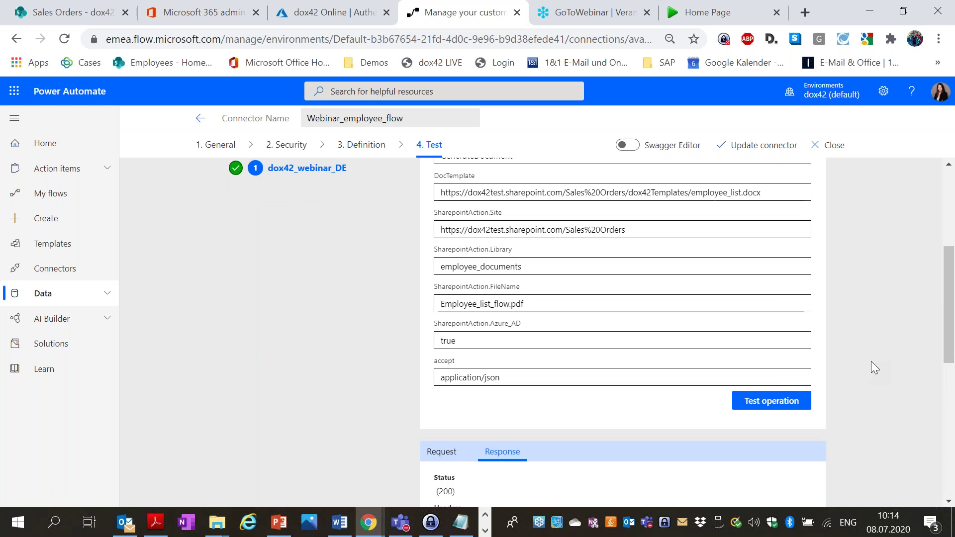
pyautogui.scroll(-5, 871, 367)
pyautogui.scroll(-4, 872, 361)
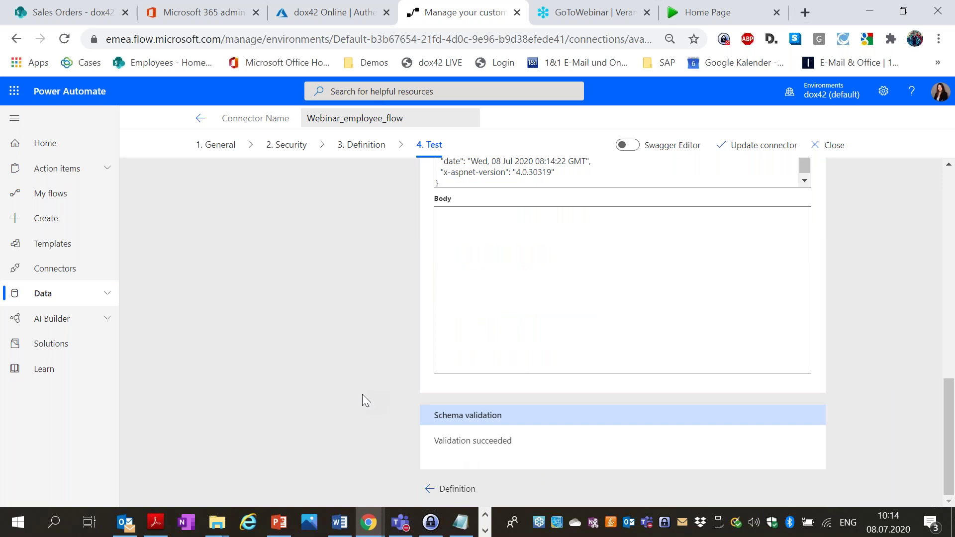
# Preview Employee_list_flow.pdf in employee_documents, then return to Power Automate's test results.
pyautogui.click(85, 10)
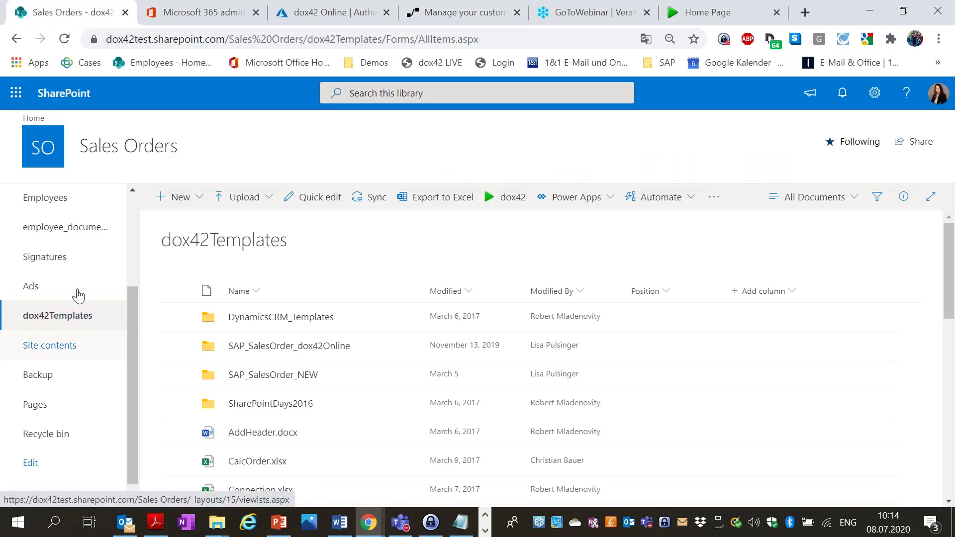
pyautogui.click(70, 230)
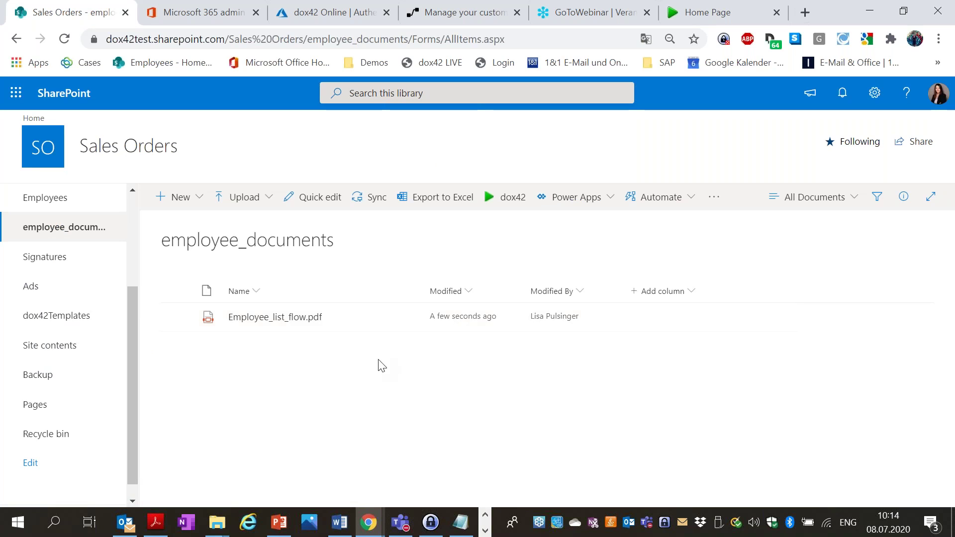
pyautogui.click(269, 320)
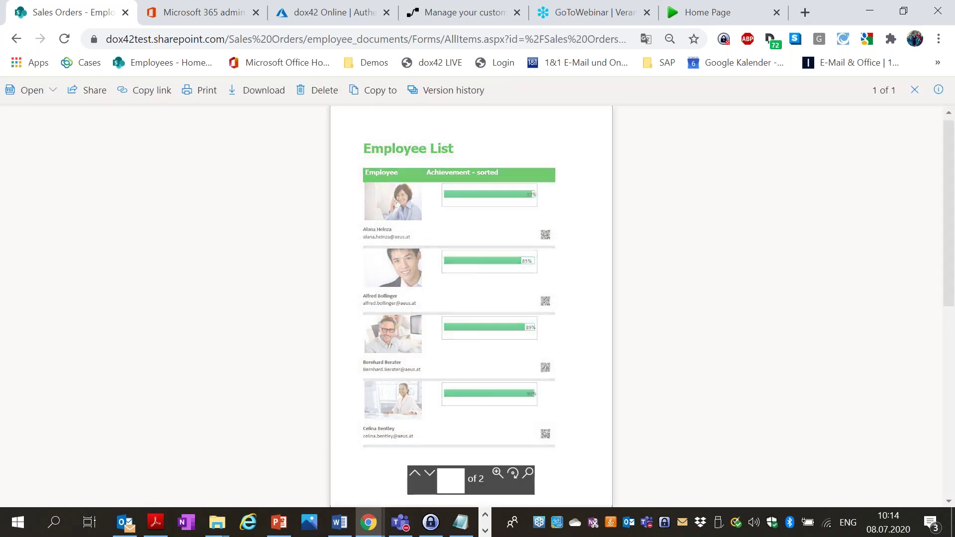
pyautogui.scroll(-10, 466, 217)
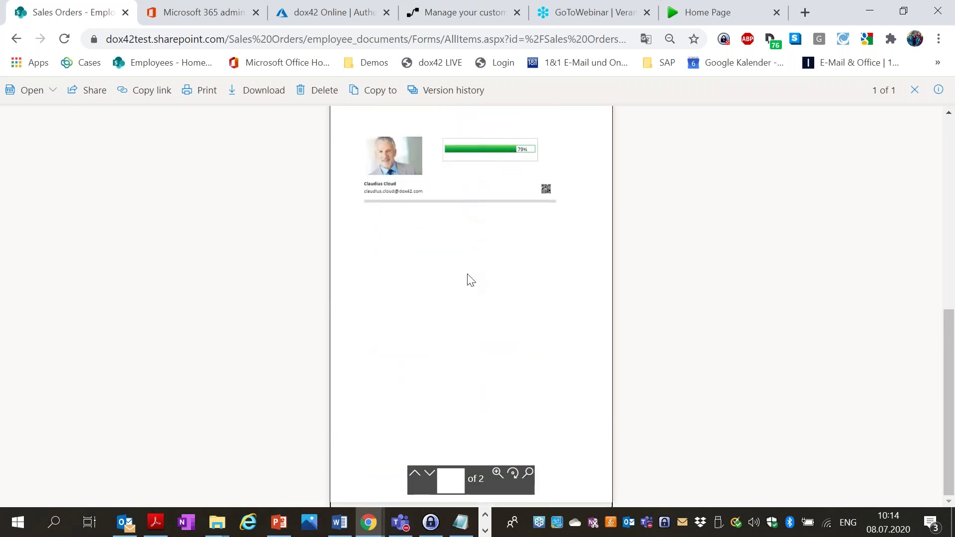
pyautogui.scroll(10, 469, 280)
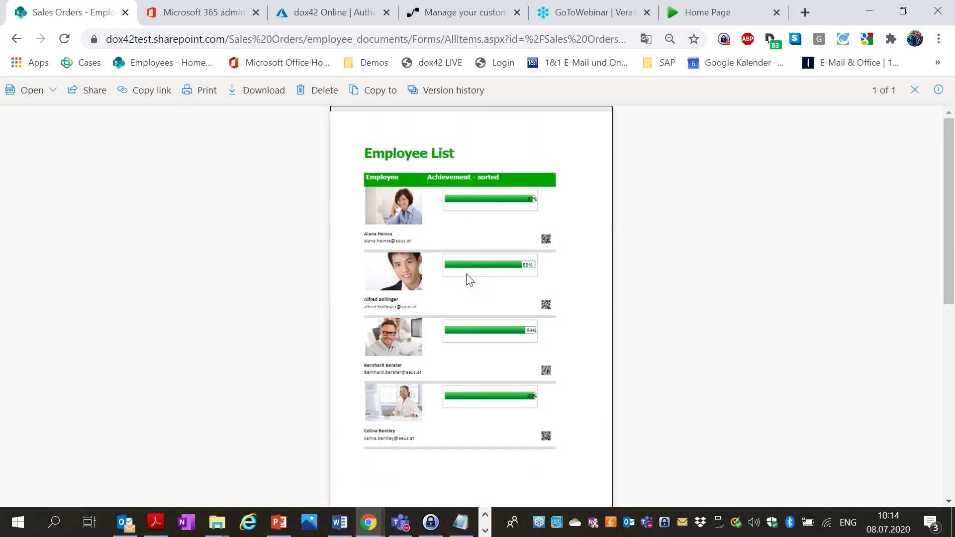
pyautogui.click(916, 93)
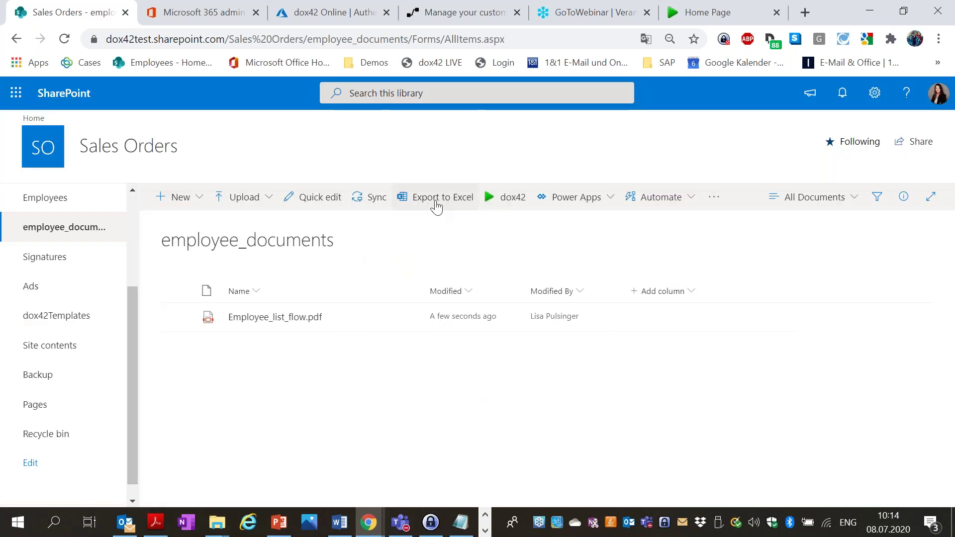
pyautogui.click(451, 13)
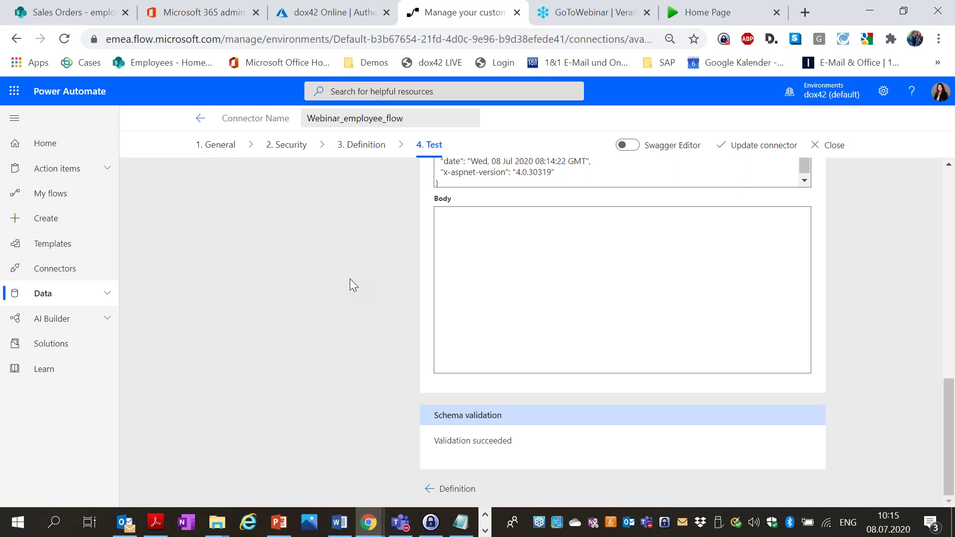
# Create automated flow Employee_webinar_flow using the SharePoint 'When an item is created or modified' trigger.
pyautogui.click(69, 203)
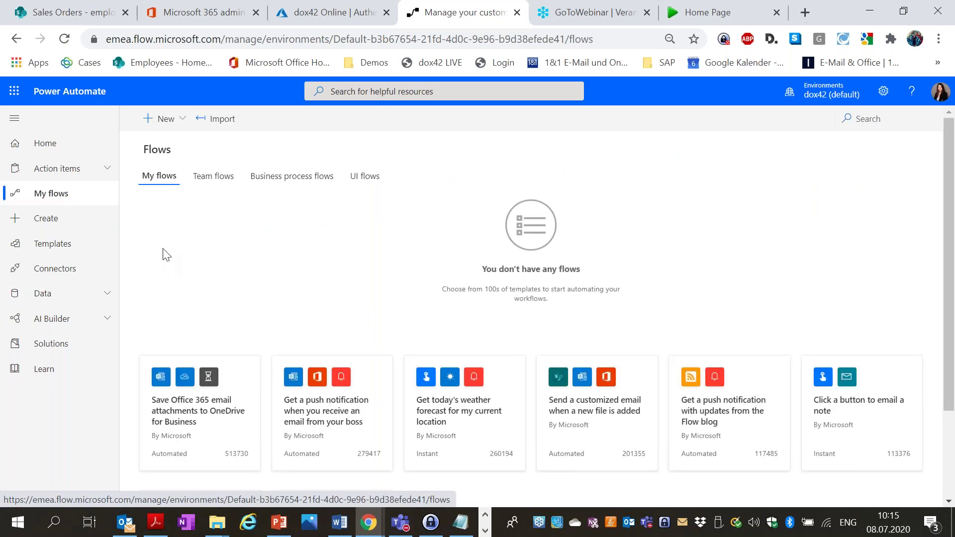
pyautogui.click(182, 122)
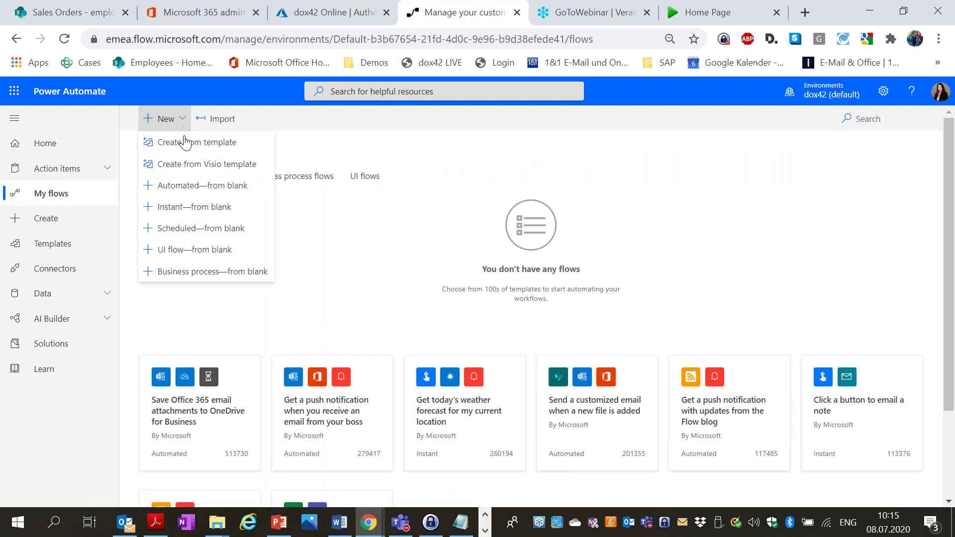
pyautogui.click(195, 191)
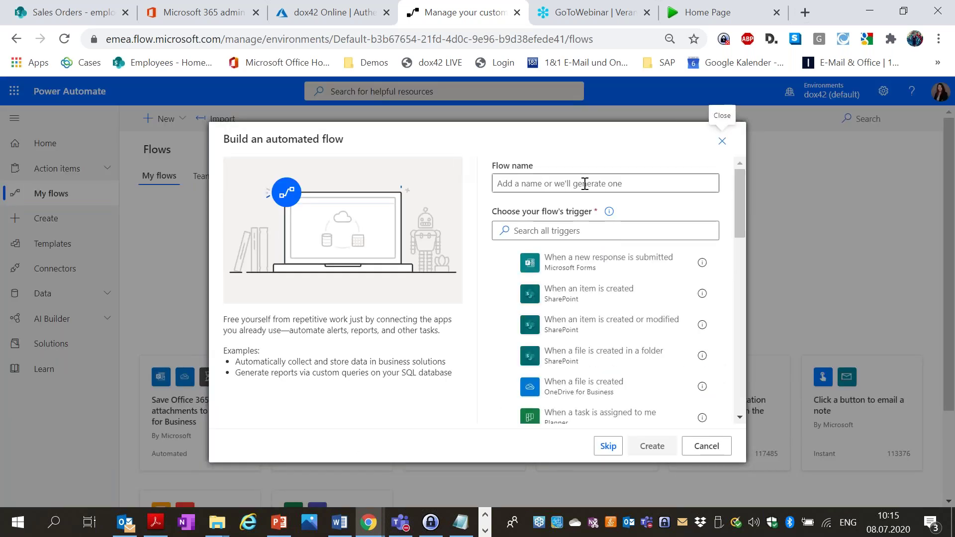
pyautogui.click(585, 182)
pyautogui.write('Empl')
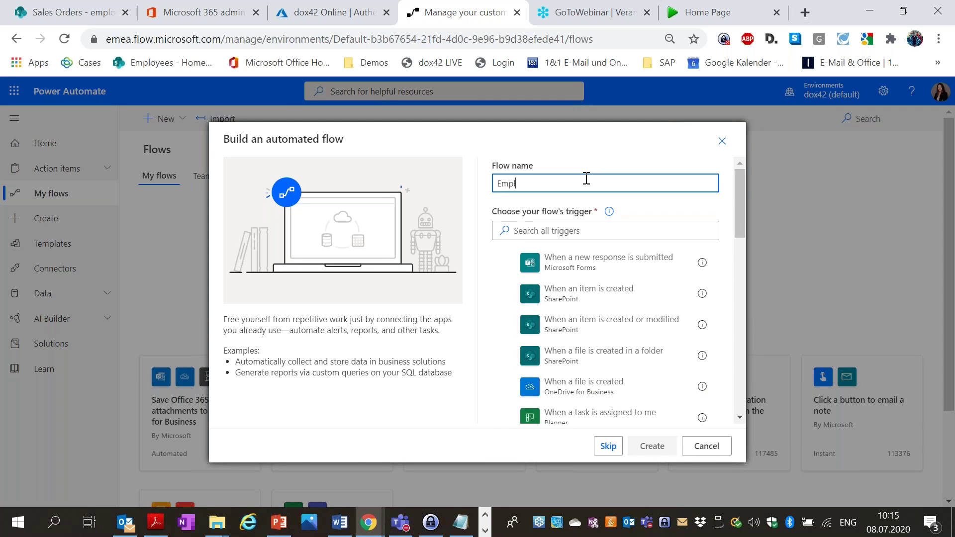
pyautogui.write('oyee_webinar_flow')
pyautogui.click(670, 226)
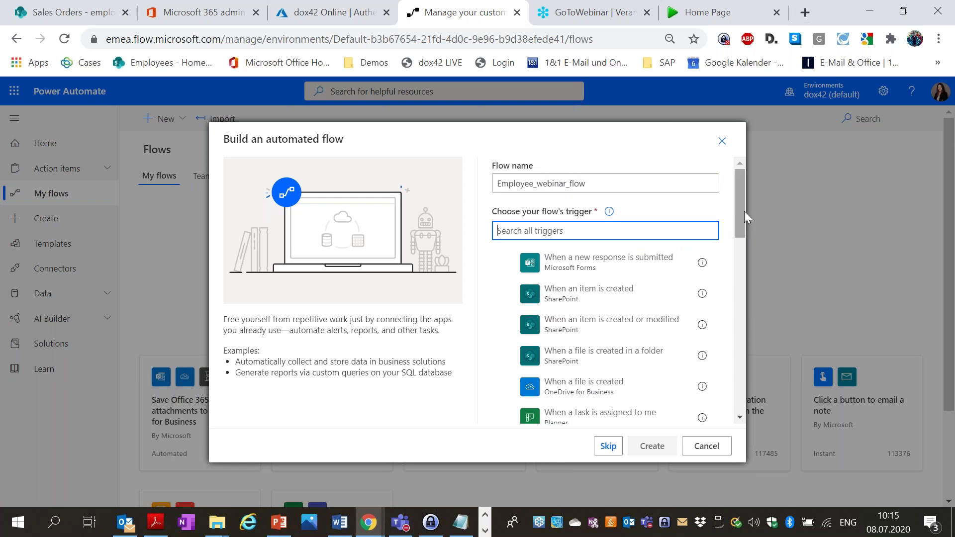
pyautogui.moveTo(739, 211); pyautogui.dragTo(745, 193)
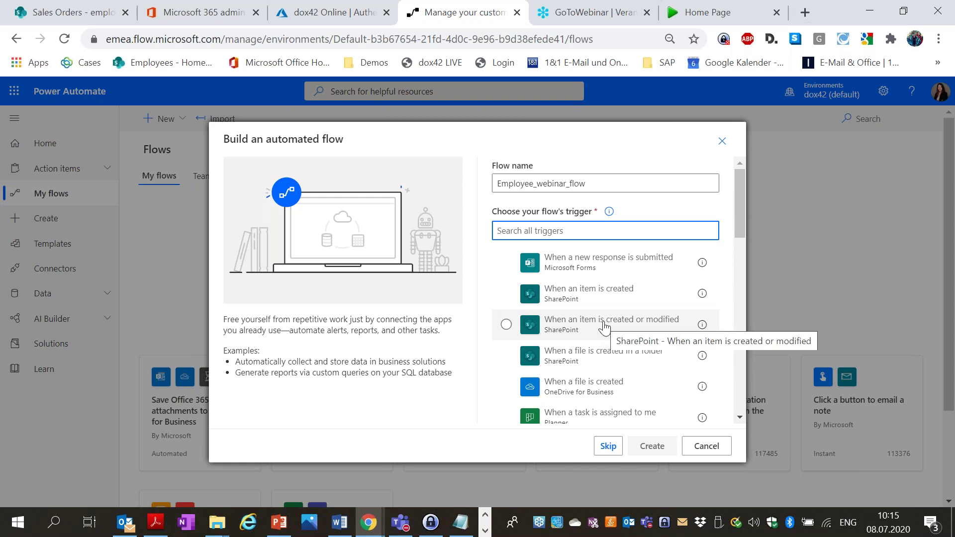
pyautogui.click(572, 331)
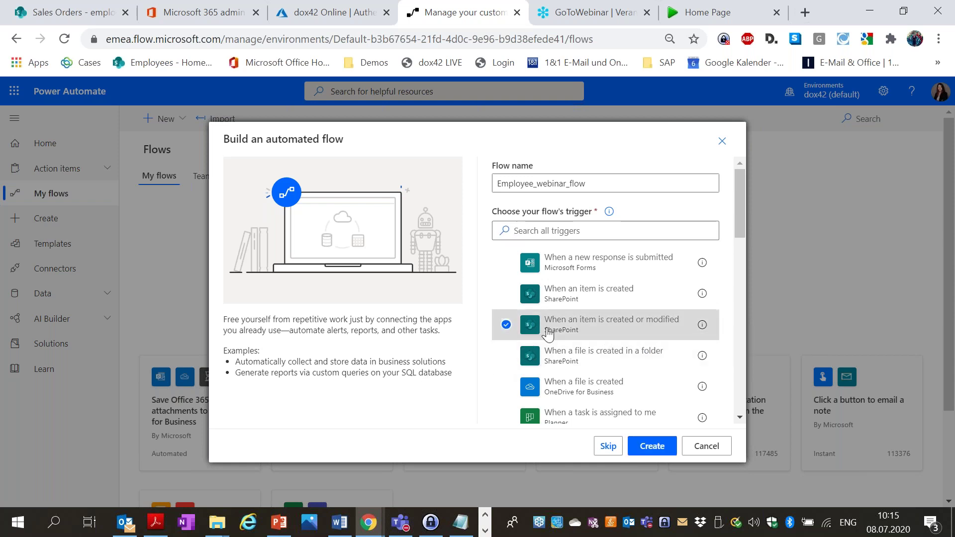
pyautogui.click(652, 446)
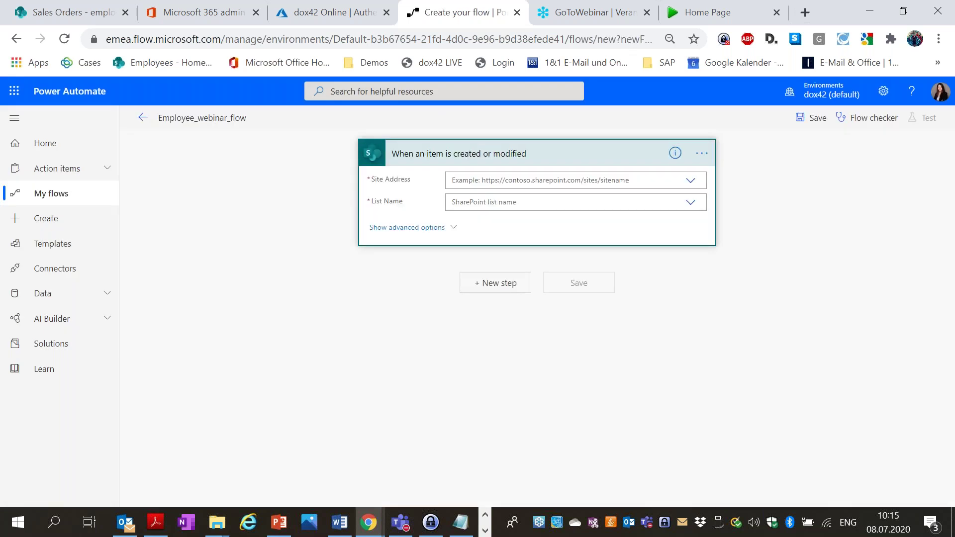
# Set the trigger's site address to the Sales Orders site.
pyautogui.click(601, 180)
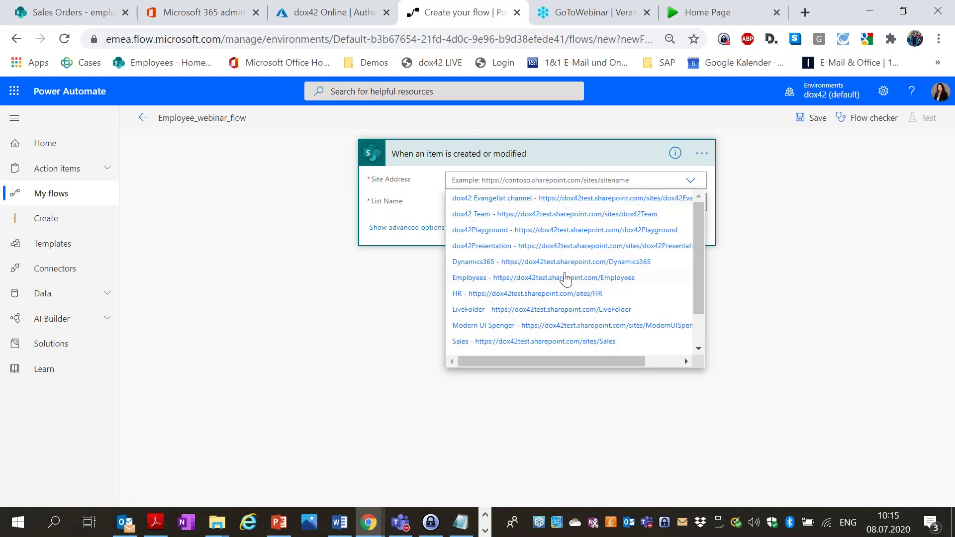
pyautogui.scroll(-1, 559, 299)
pyautogui.click(553, 317)
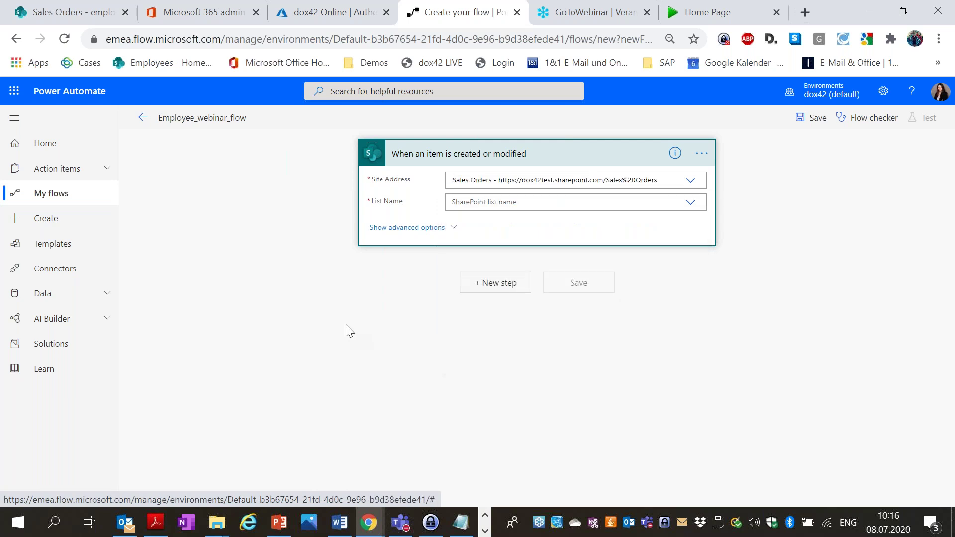
pyautogui.click(501, 203)
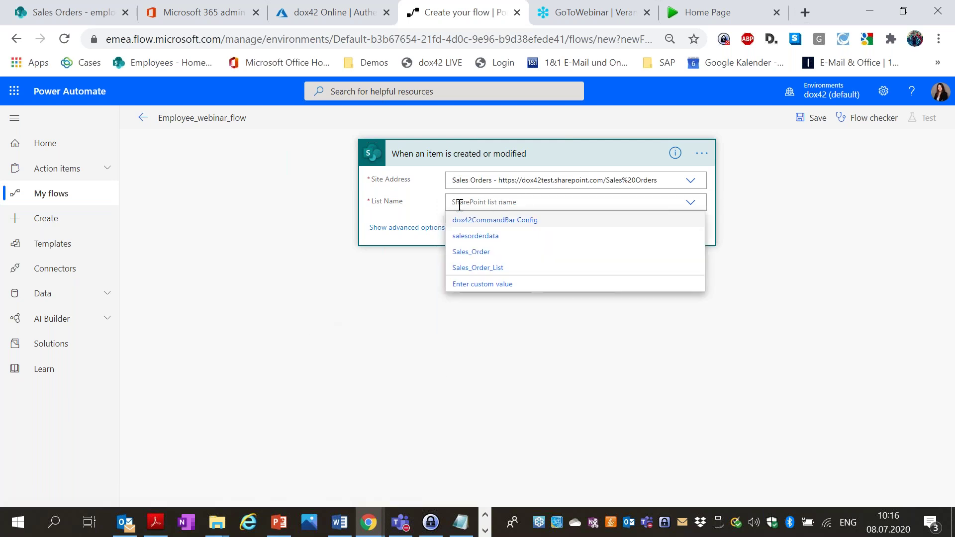
pyautogui.click(258, 209)
# Confirm the Employees library name in SharePoint and enter Employees as the custom list name.
pyautogui.click(79, 12)
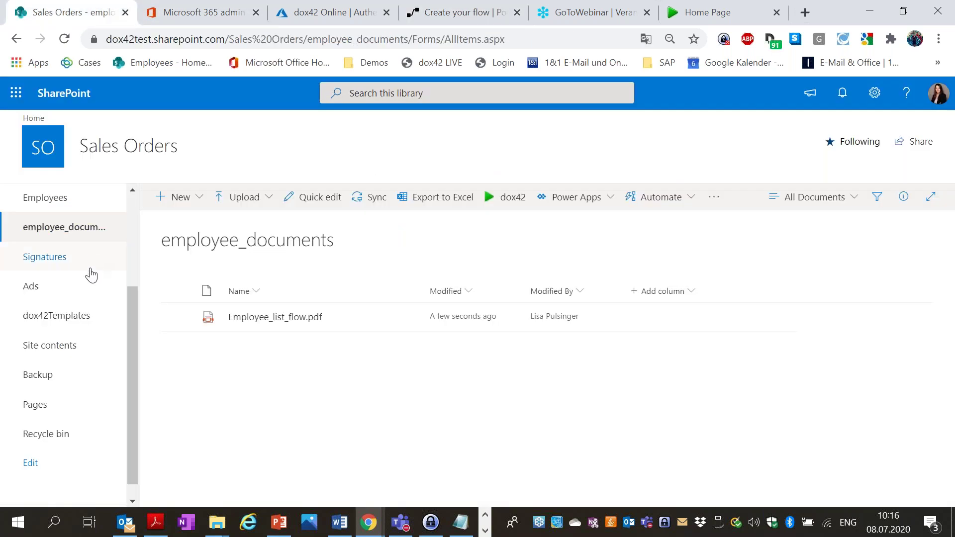
pyautogui.scroll(3, 81, 311)
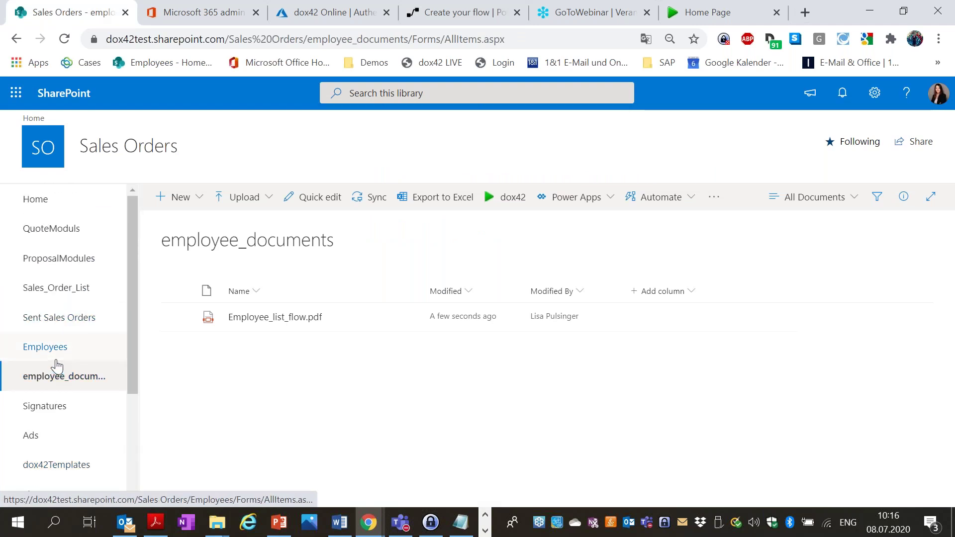
pyautogui.click(57, 360)
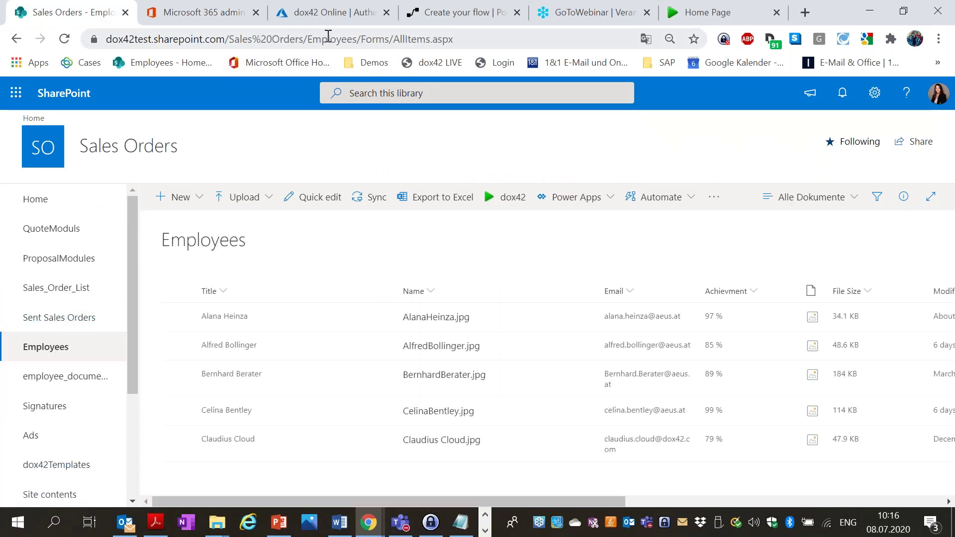
pyautogui.click(501, 7)
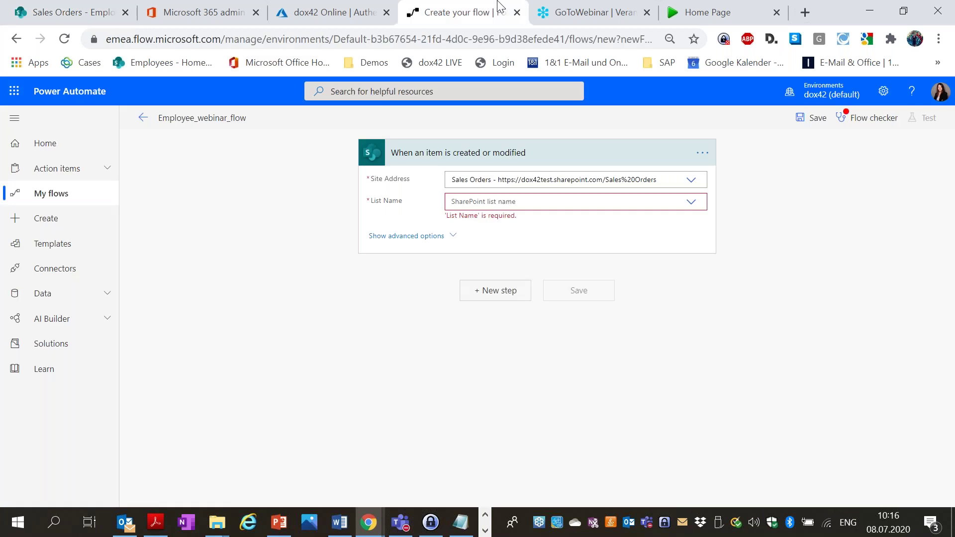
pyautogui.click(535, 203)
pyautogui.write('Employees')
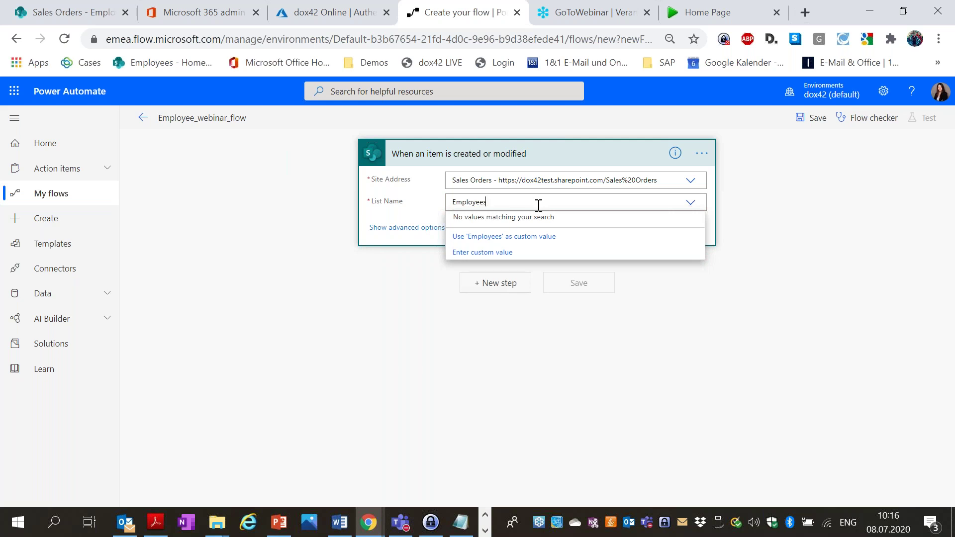
pyautogui.click(544, 243)
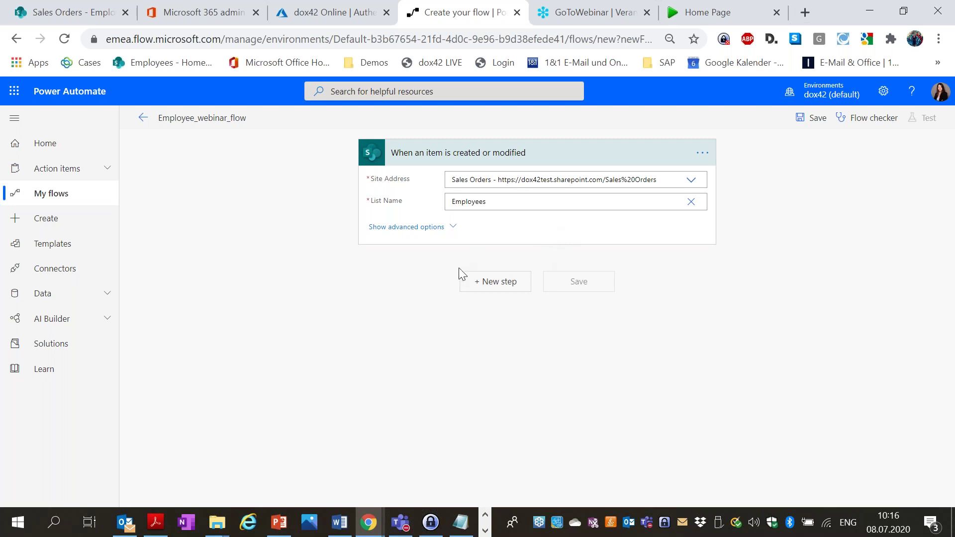
pyautogui.click(495, 282)
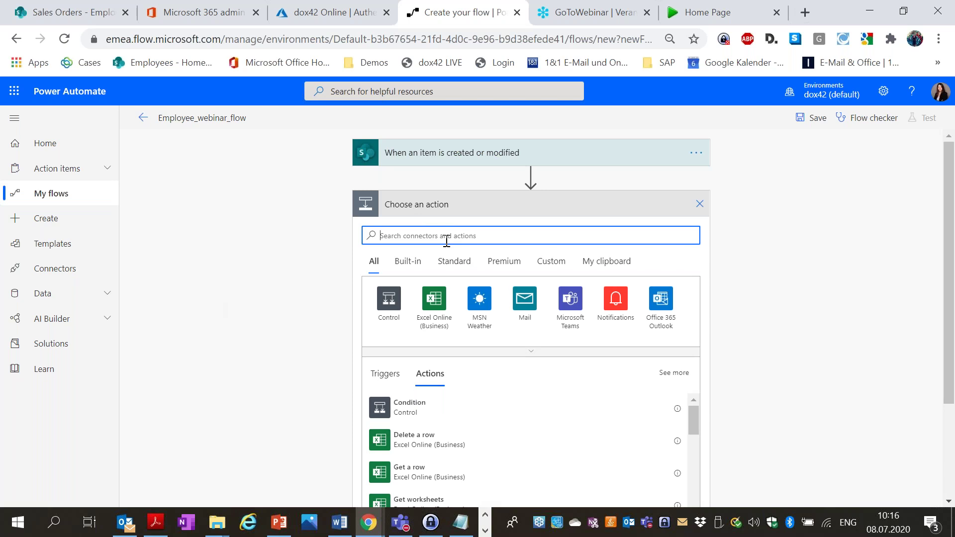
# Search 'dox42 webin' to find the Webinar_employee_flow connector's actions.
pyautogui.write('dox42')
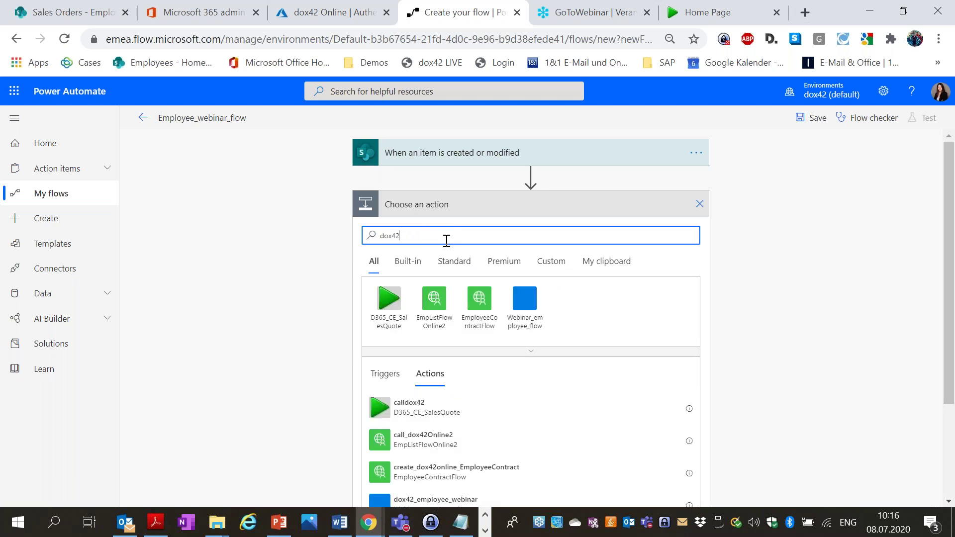
pyautogui.click(522, 304)
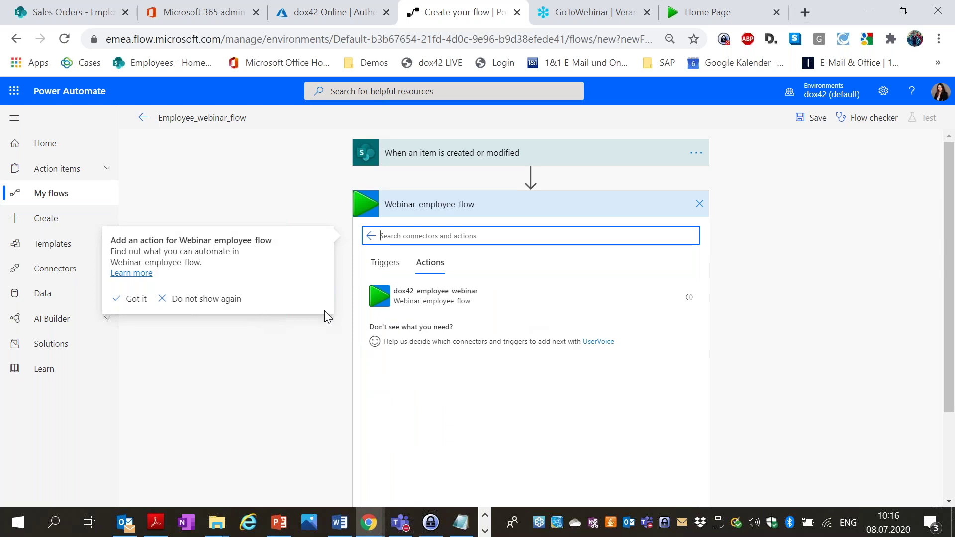
pyautogui.click(789, 285)
pyautogui.scroll(-2, 769, 267)
pyautogui.scroll(2, 770, 267)
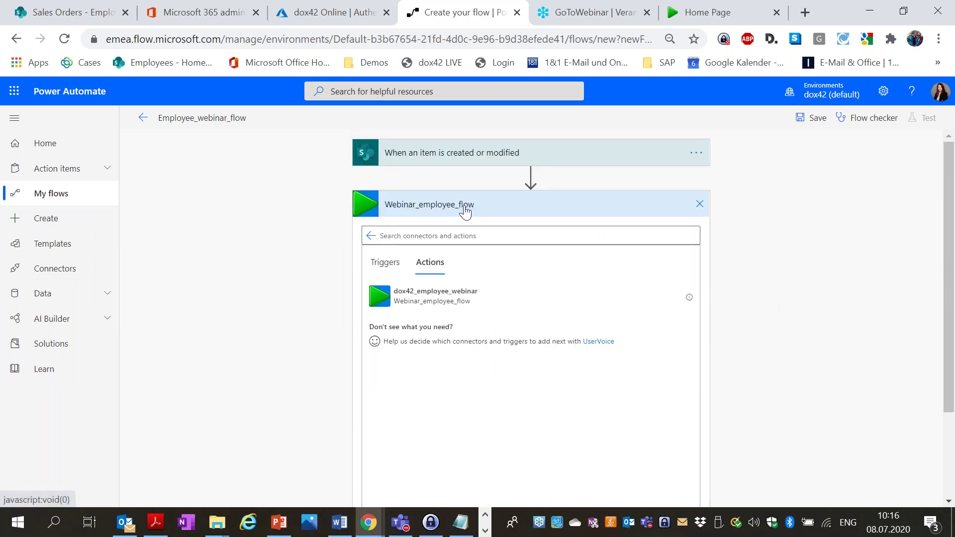
pyautogui.click(369, 239)
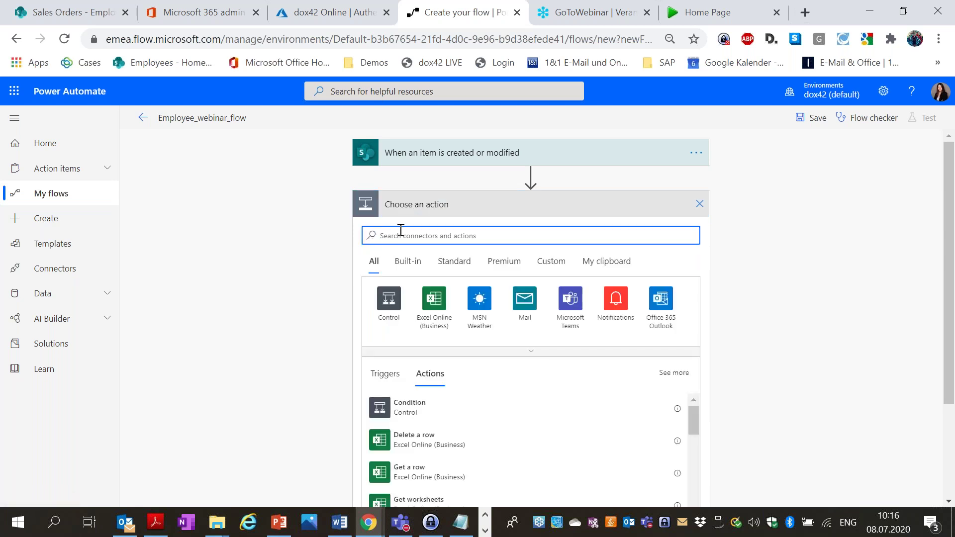
pyautogui.write('dox')
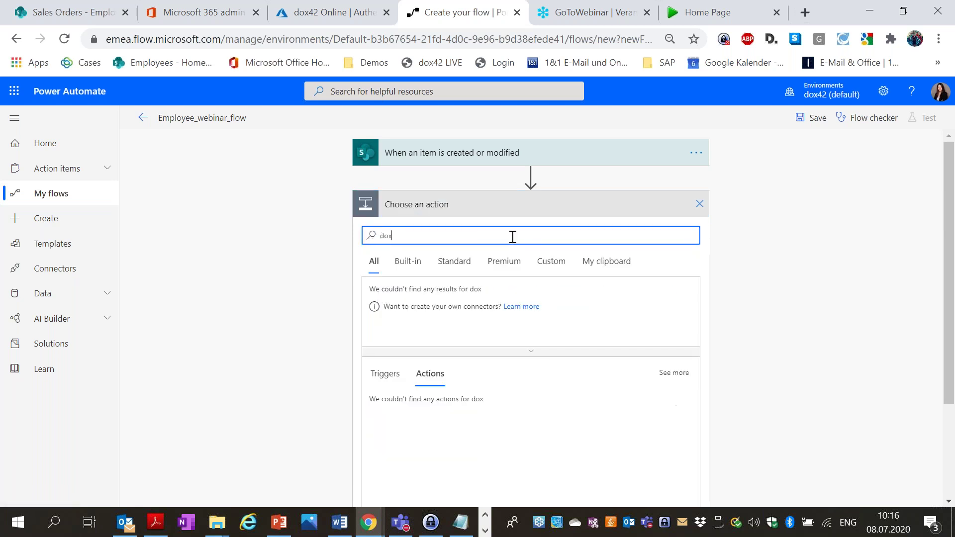
pyautogui.write('42 webin')
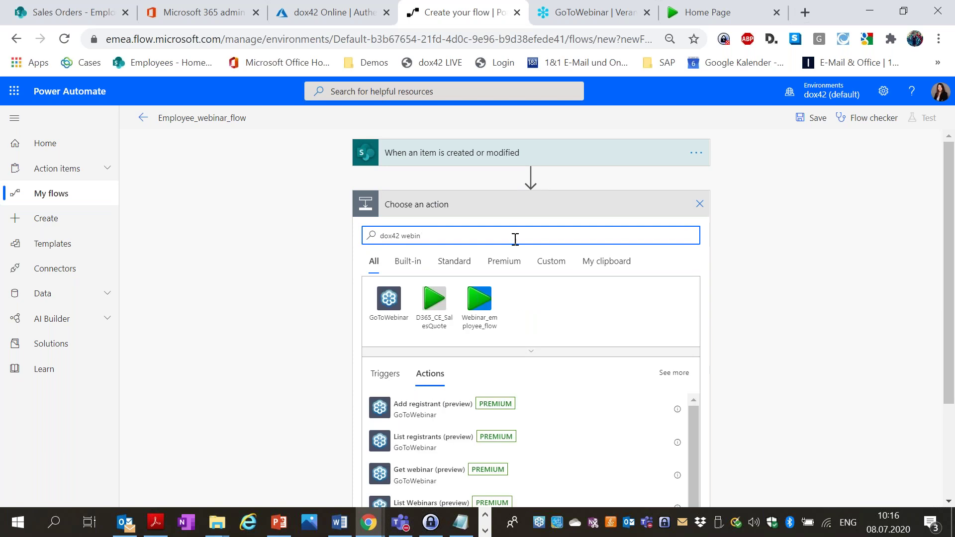
pyautogui.click(481, 304)
# Add the dox42_employee_webinar action after the trigger and save the flow.
pyautogui.click(835, 256)
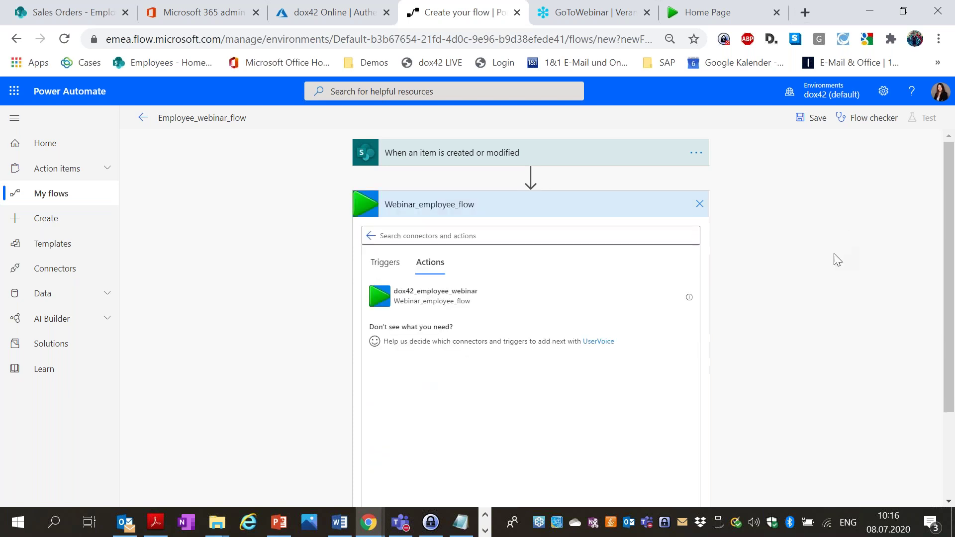
pyautogui.scroll(-3, 833, 258)
pyautogui.scroll(3, 833, 263)
pyautogui.click(803, 120)
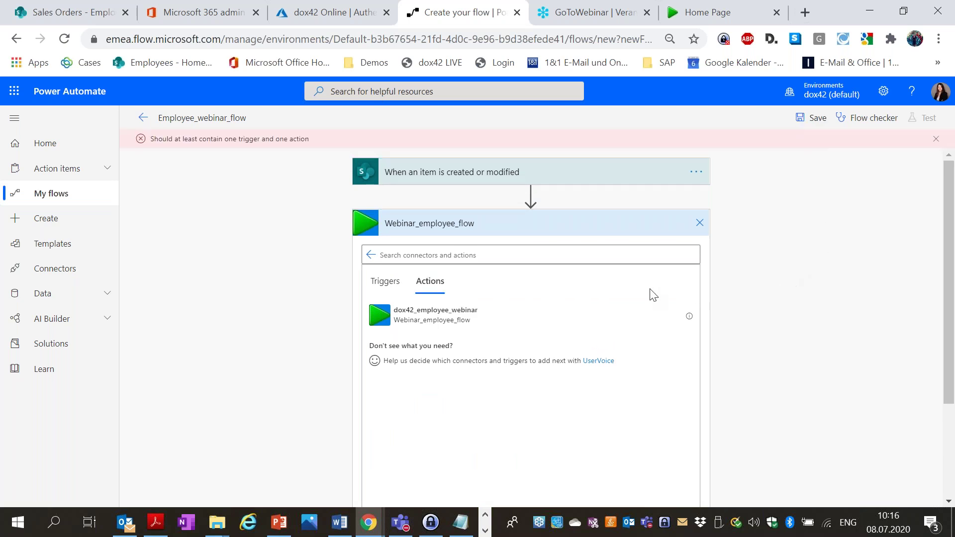
pyautogui.click(458, 319)
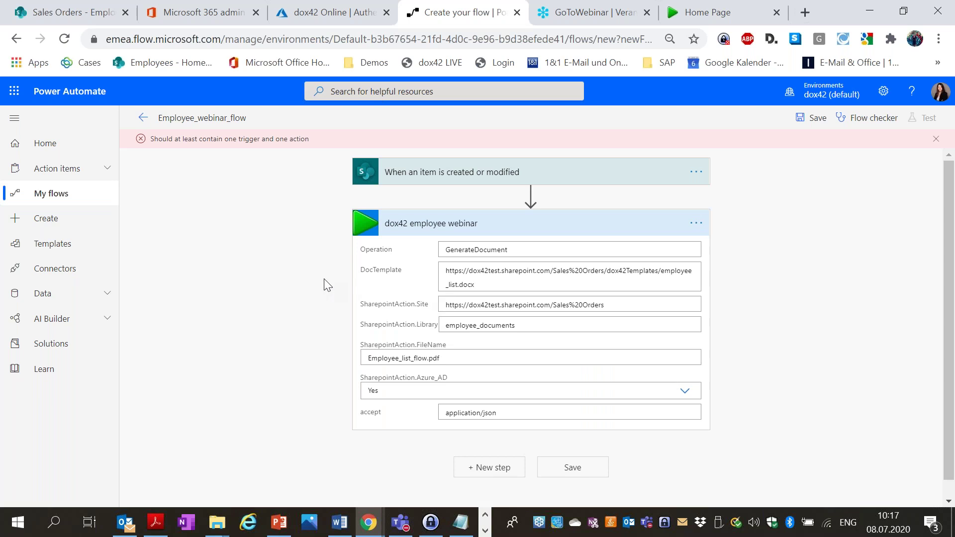
pyautogui.click(573, 467)
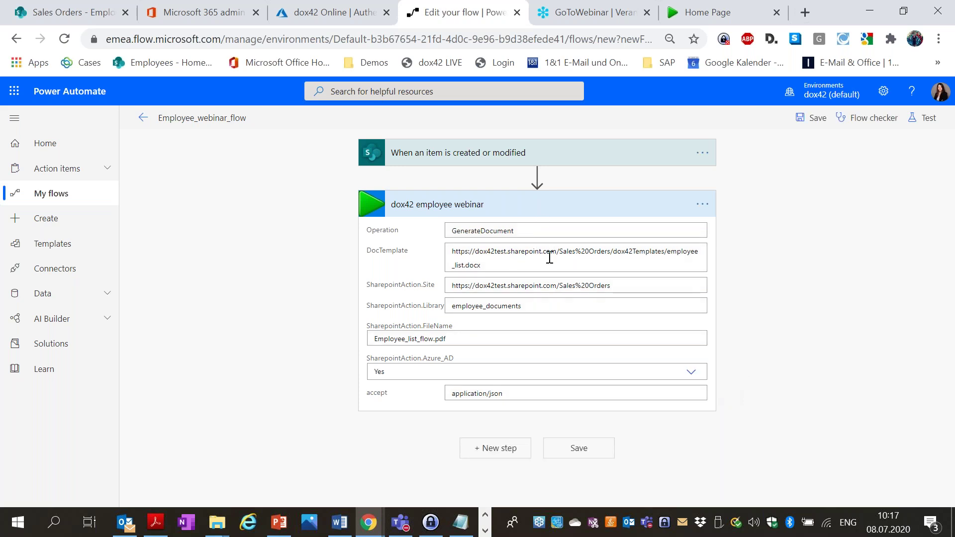
pyautogui.click(817, 116)
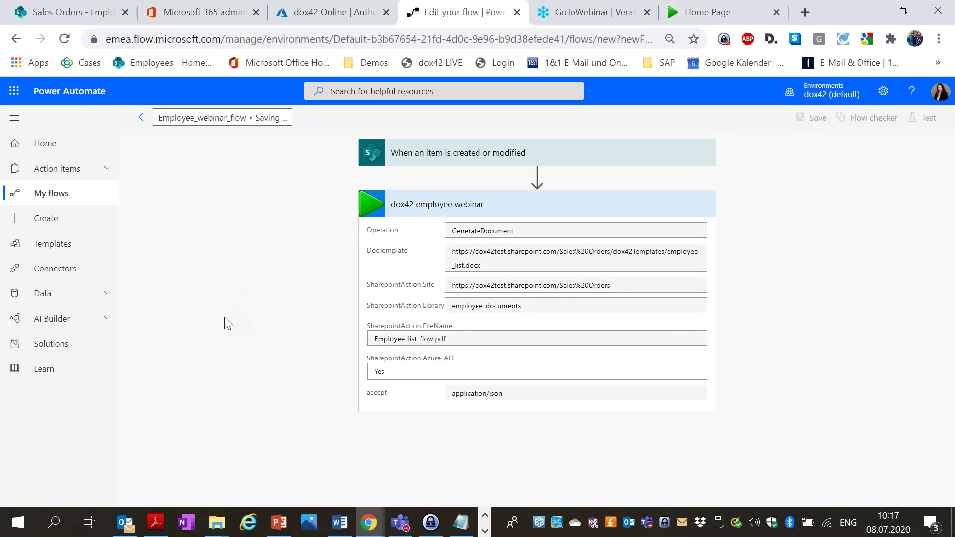
# Leave the editor, open Employee_webinar_flow's details, and switch to SharePoint's Employees library.
pyautogui.click(65, 197)
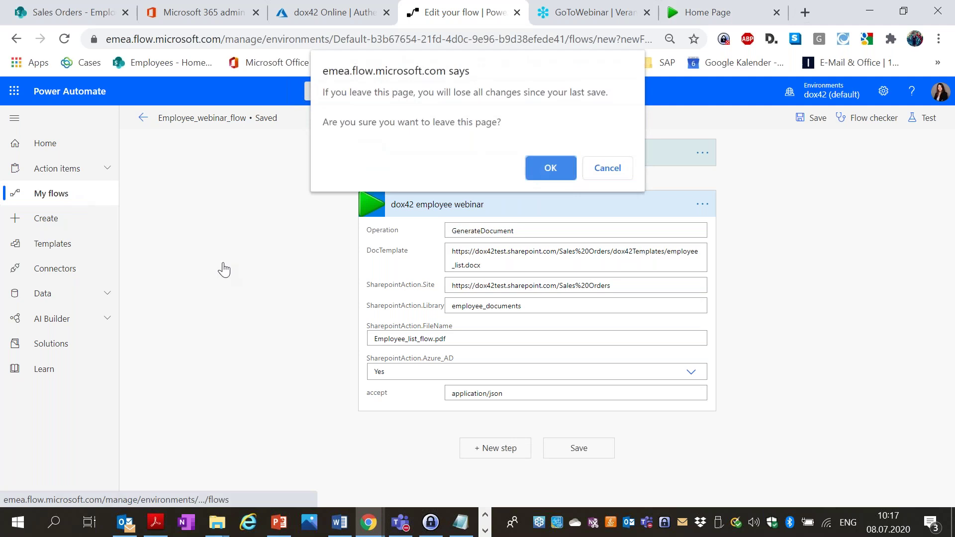
pyautogui.click(563, 164)
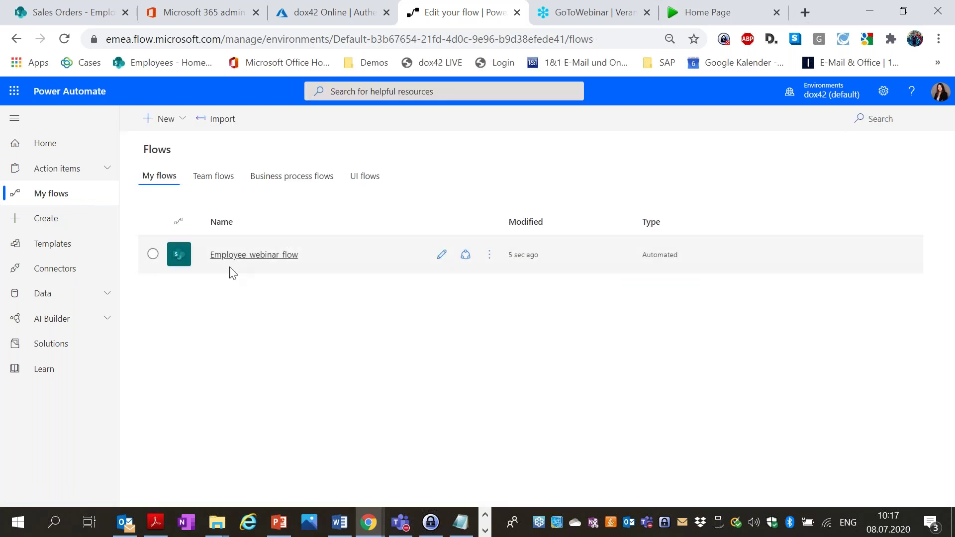
pyautogui.click(262, 254)
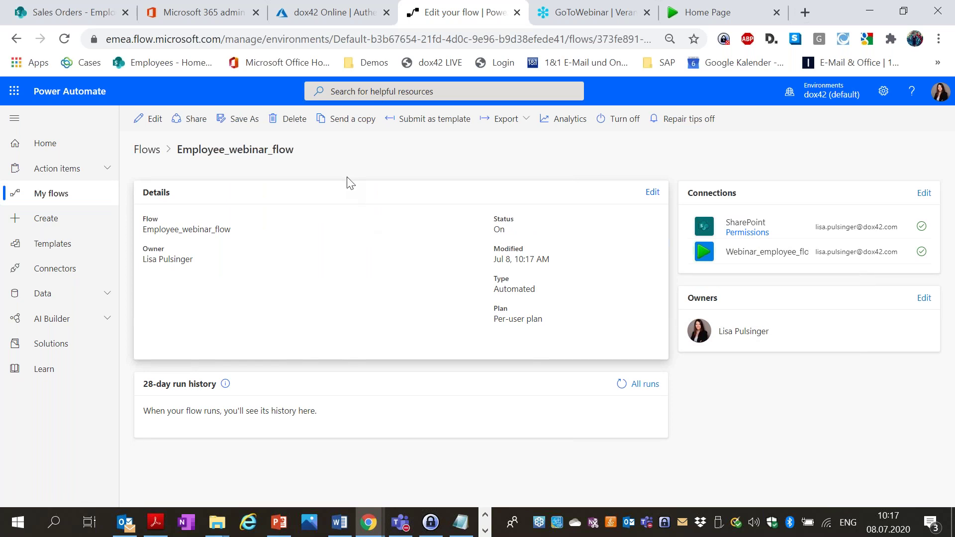
pyautogui.click(67, 15)
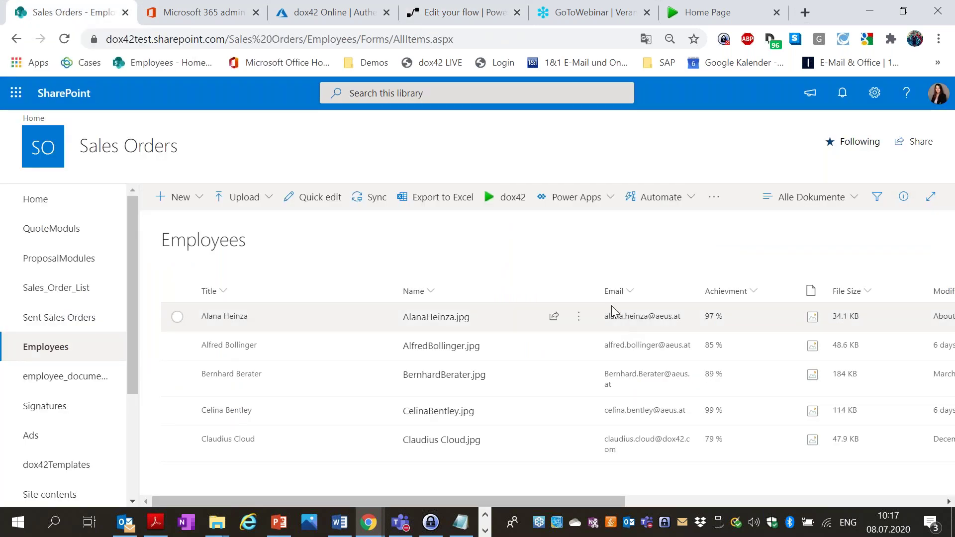
# Change the first employee's Achievement from 97 to 99 in its properties pane.
pyautogui.click(222, 316)
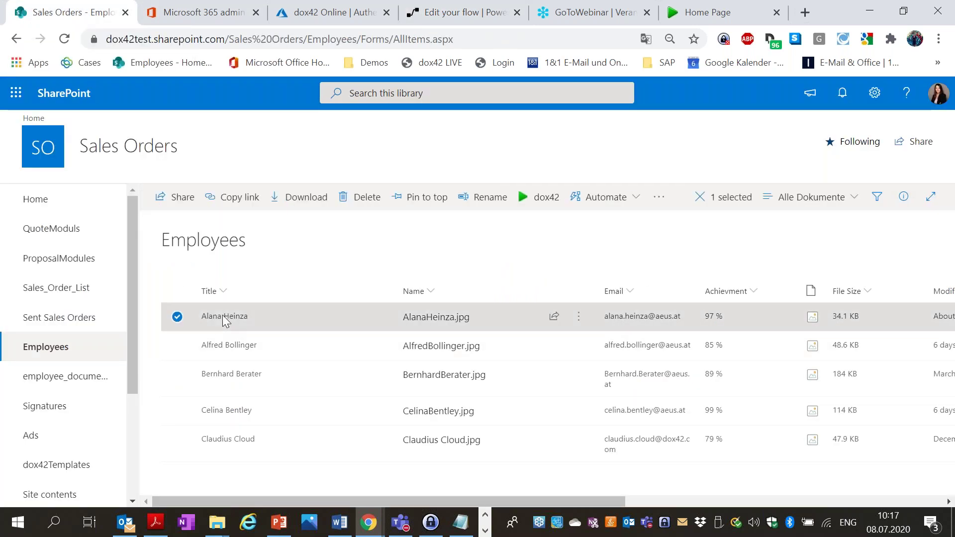
pyautogui.click(223, 316)
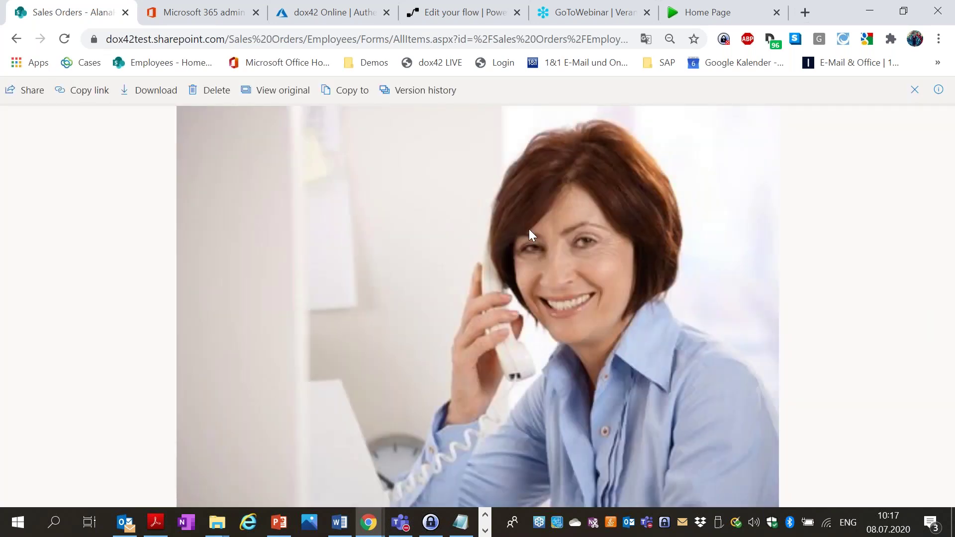
pyautogui.click(937, 90)
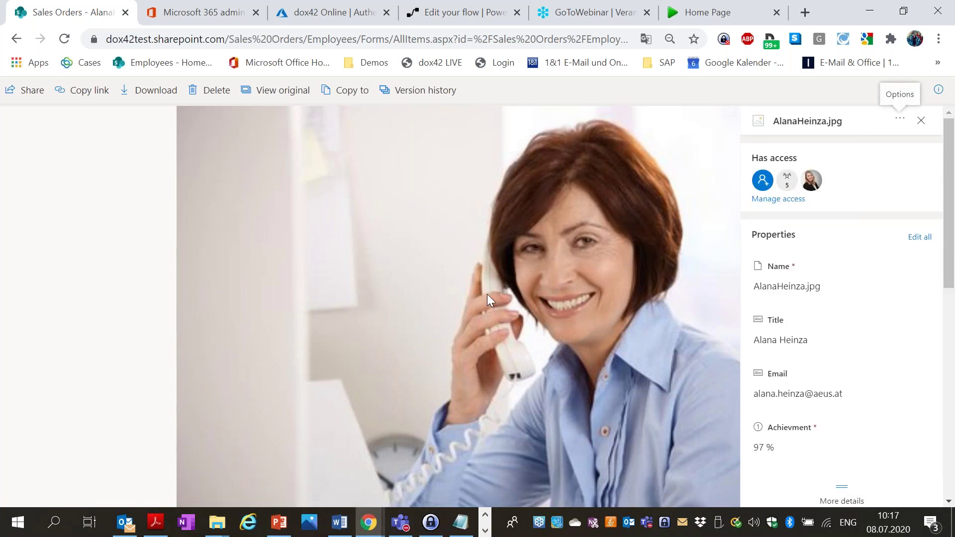
pyautogui.click(796, 442)
pyautogui.moveTo(776, 446); pyautogui.dragTo(754, 451)
pyautogui.write('99')
pyautogui.click(941, 440)
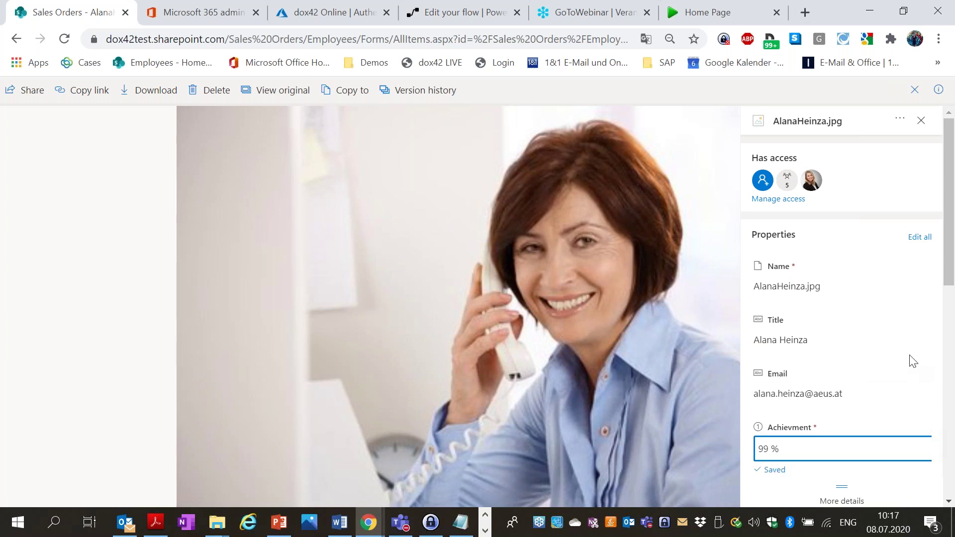
pyautogui.click(795, 450)
pyautogui.click(914, 90)
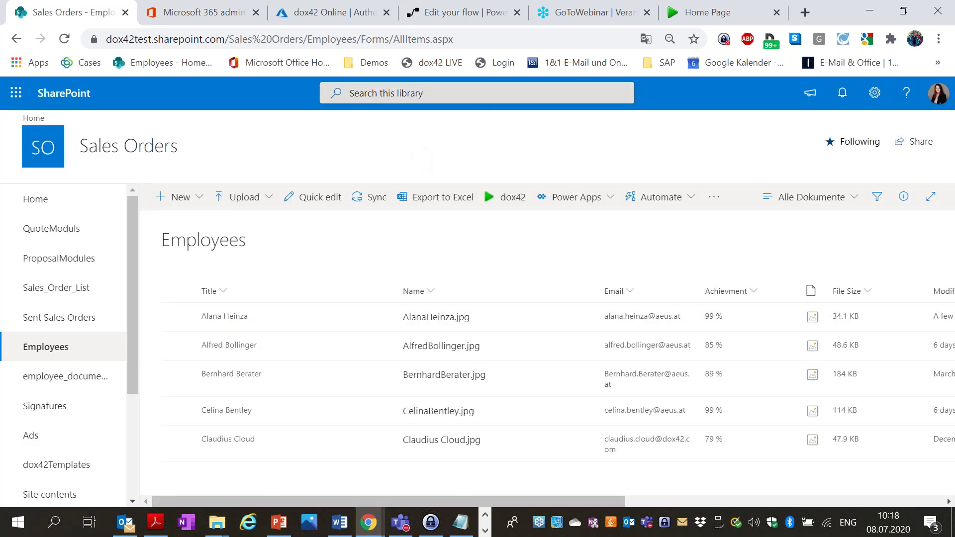
# Reload Employee_webinar_flow and refresh its run history to confirm the new 3-second run succeeded.
pyautogui.click(338, 12)
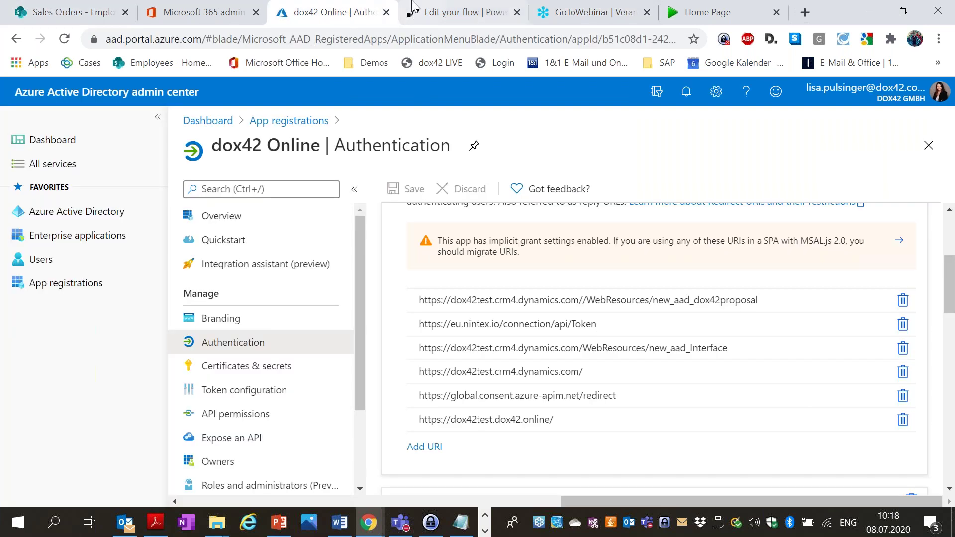
pyautogui.click(448, 6)
pyautogui.click(447, 38)
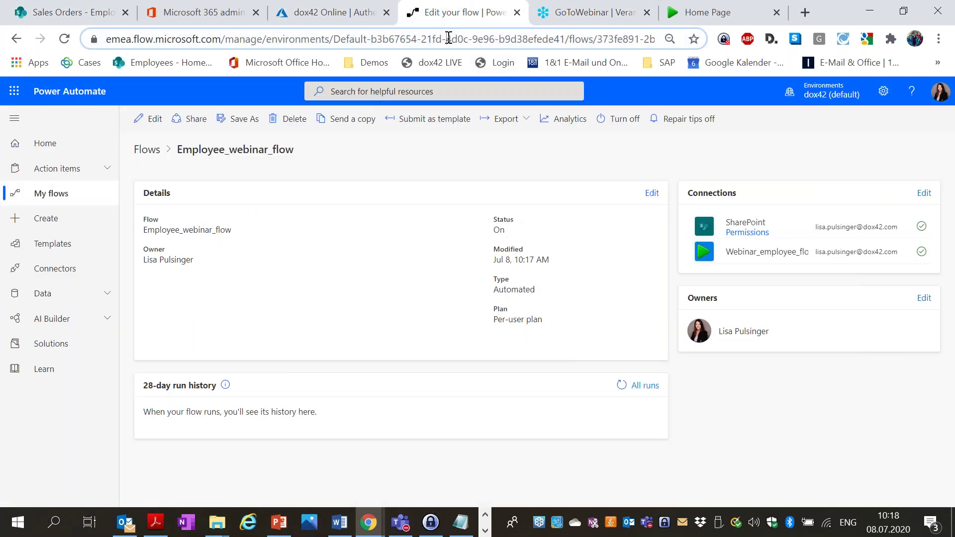
pyautogui.press('Return')
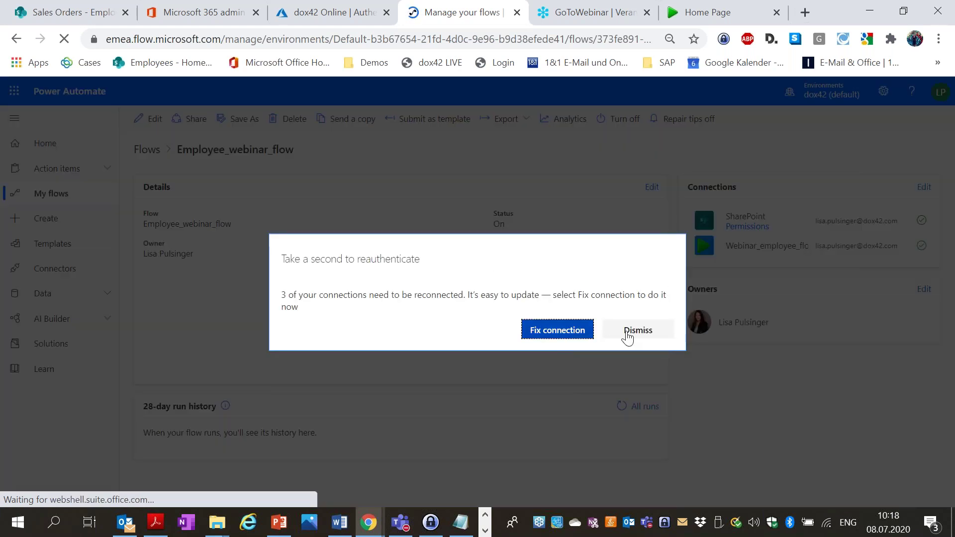
pyautogui.click(635, 335)
pyautogui.click(646, 406)
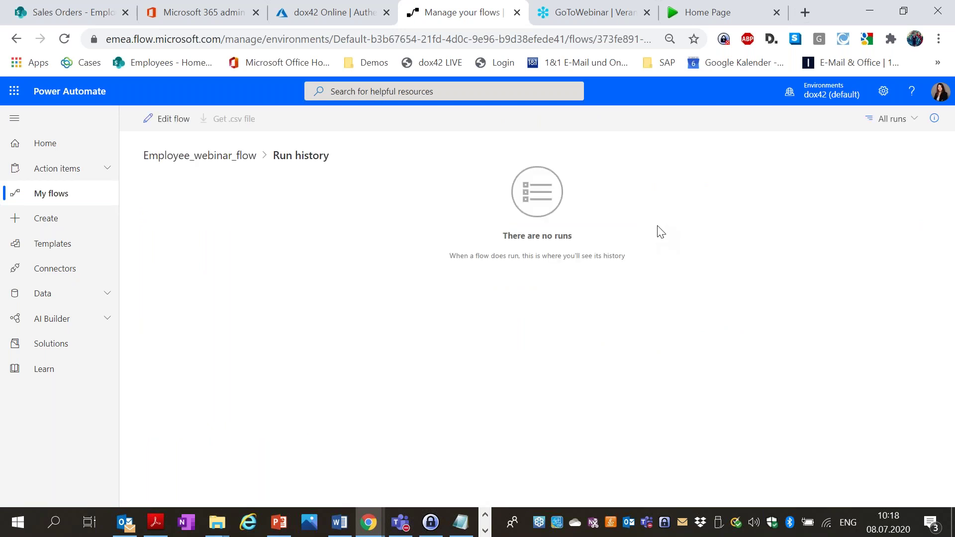
pyautogui.click(188, 157)
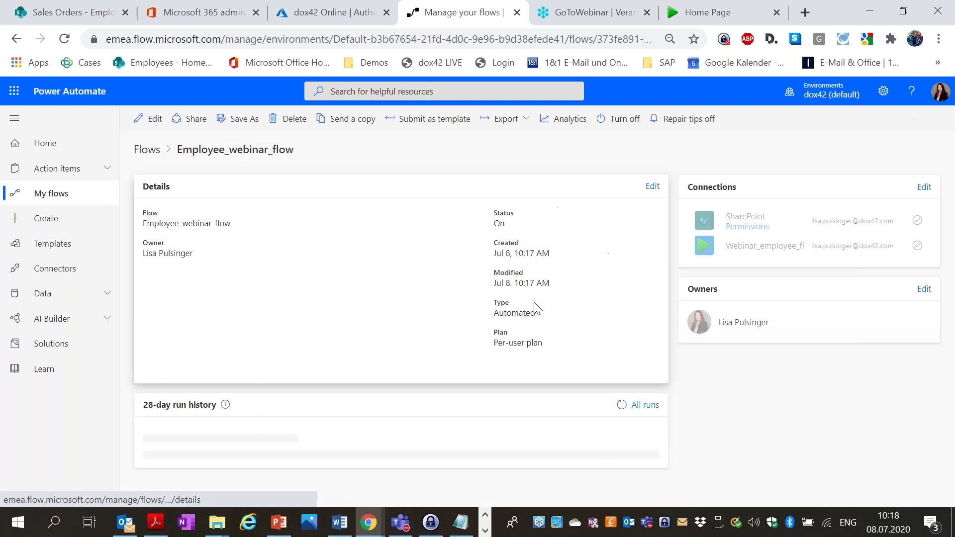
pyautogui.click(621, 405)
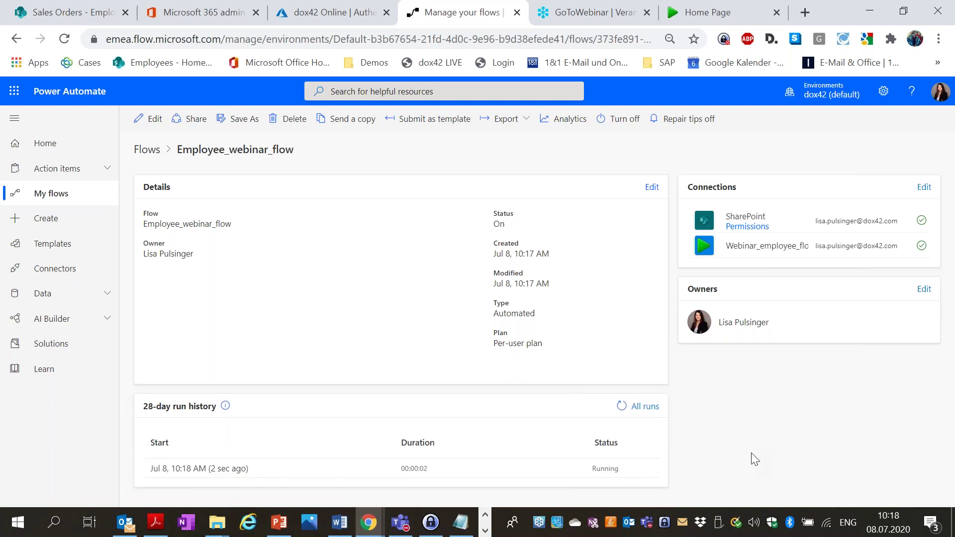
pyautogui.click(641, 405)
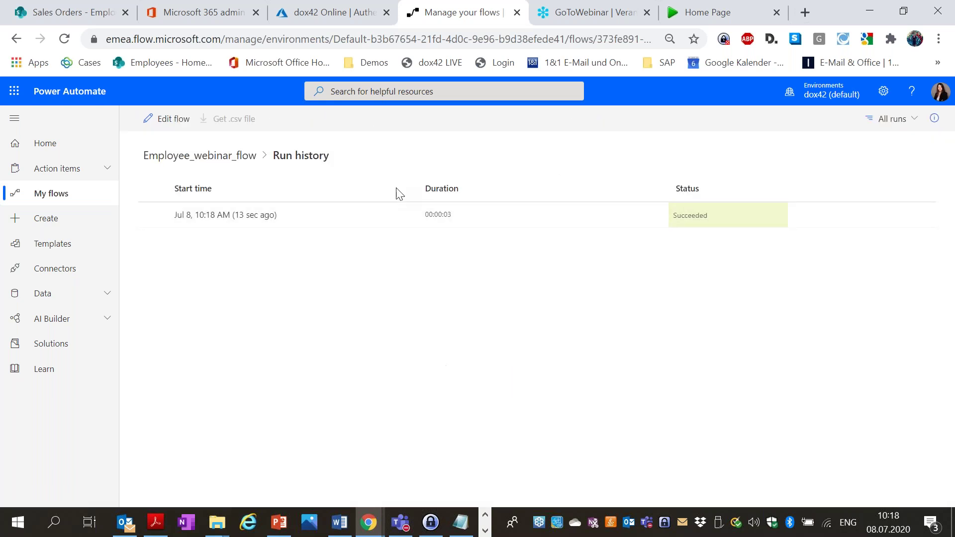
pyautogui.click(77, 10)
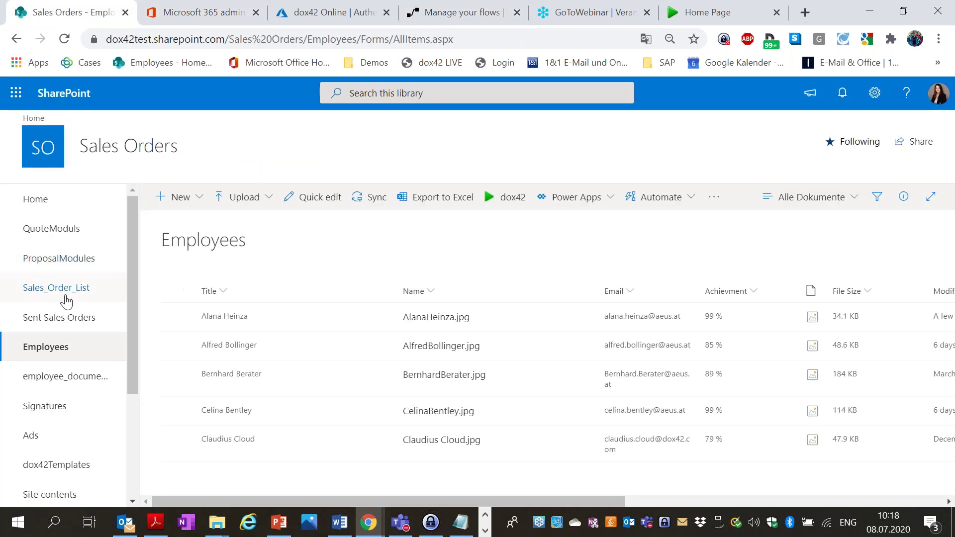
# View the regenerated Employee_list_flow.pdf in employee_documents at 100% zoom, then close it.
pyautogui.click(76, 377)
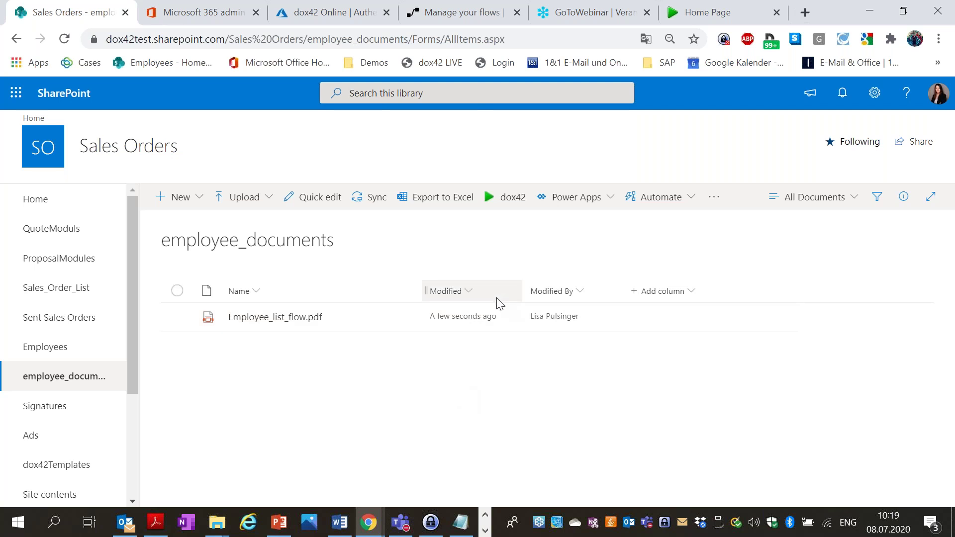
pyautogui.click(275, 317)
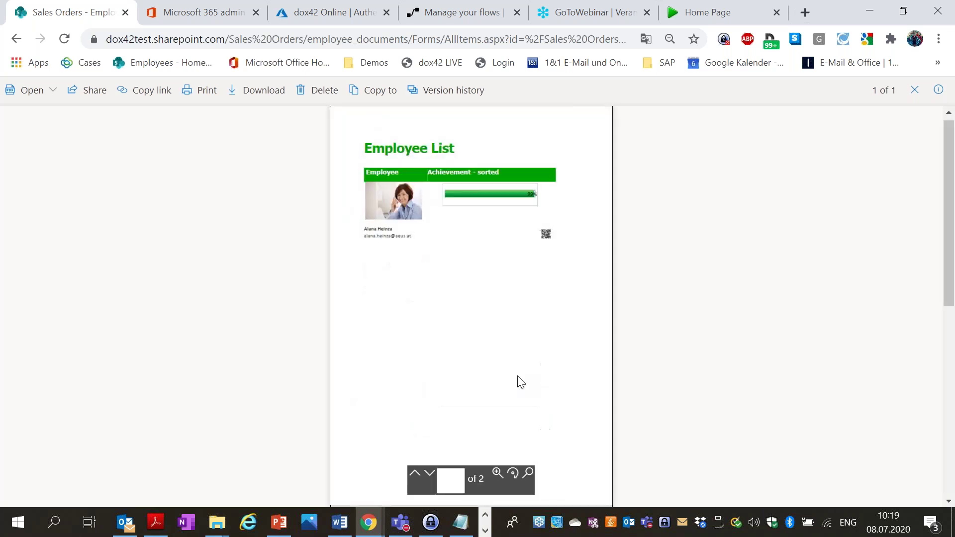
pyautogui.click(495, 474)
pyautogui.click(544, 358)
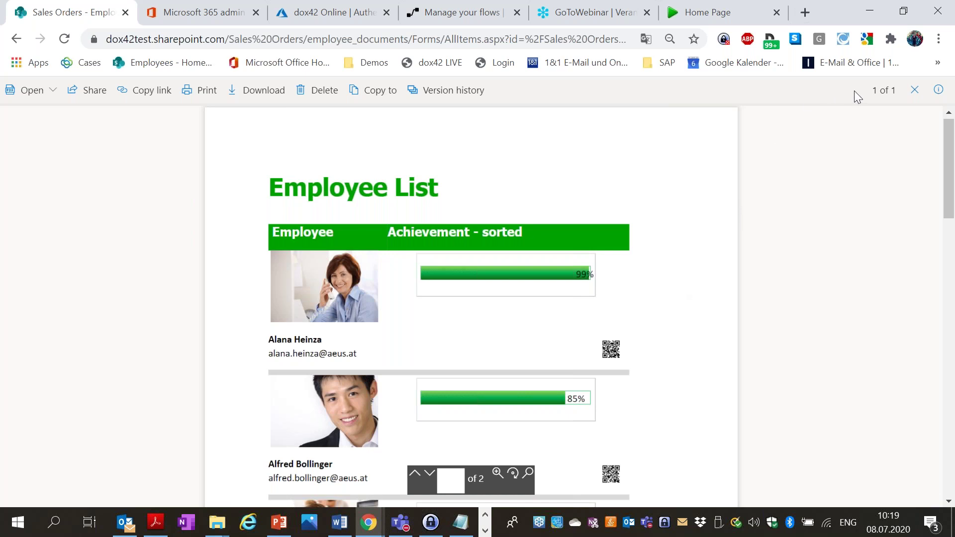
pyautogui.click(914, 90)
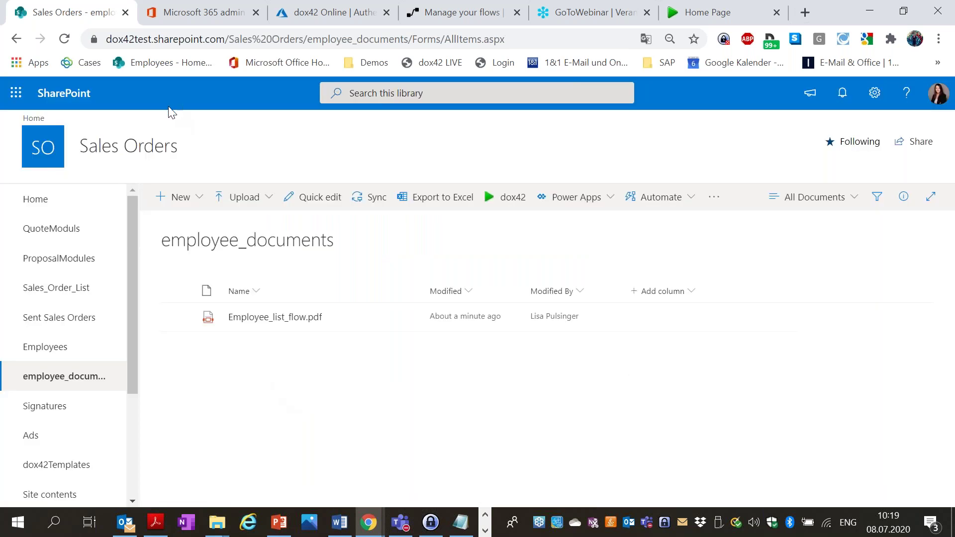
# Open the SalesQuote2SharePoint flow from Team flows in the editor.
pyautogui.click(331, 11)
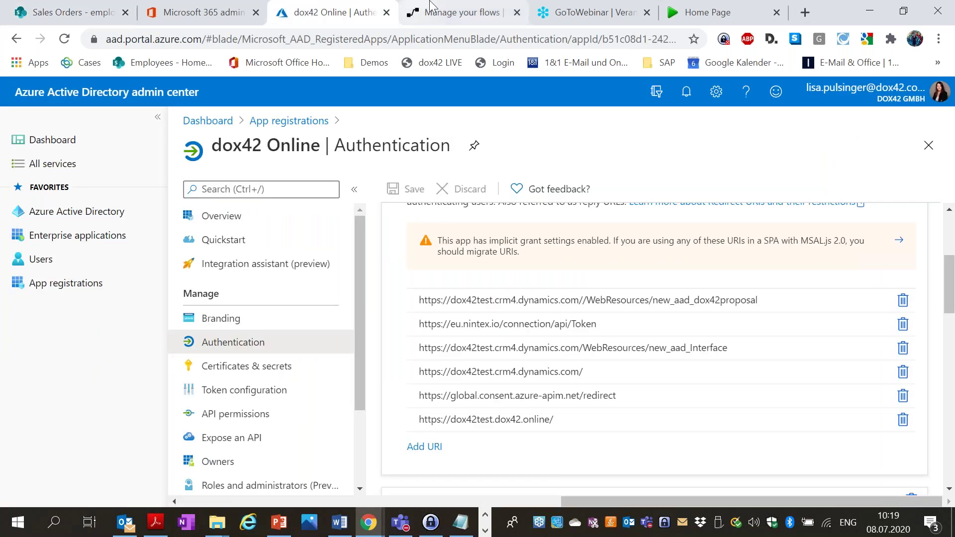
pyautogui.click(430, 6)
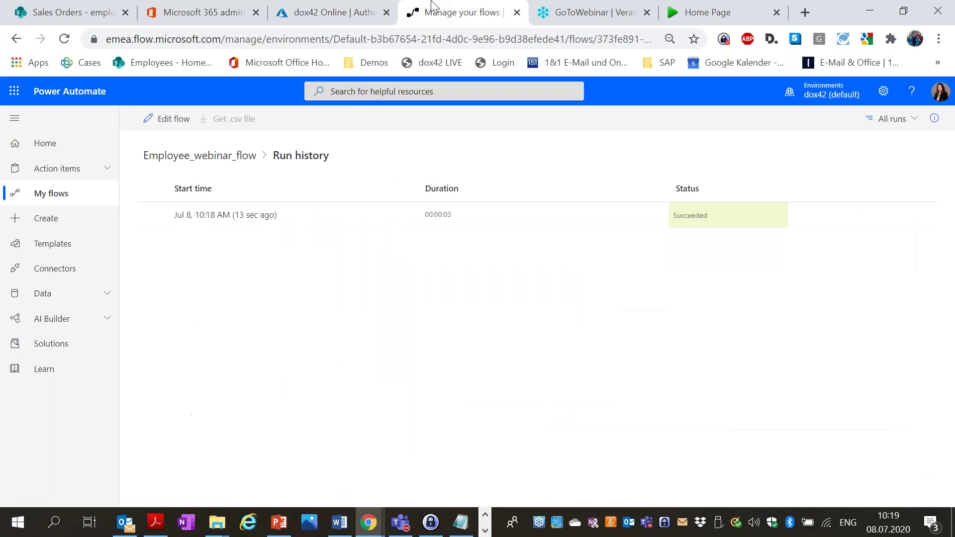
pyautogui.click(36, 202)
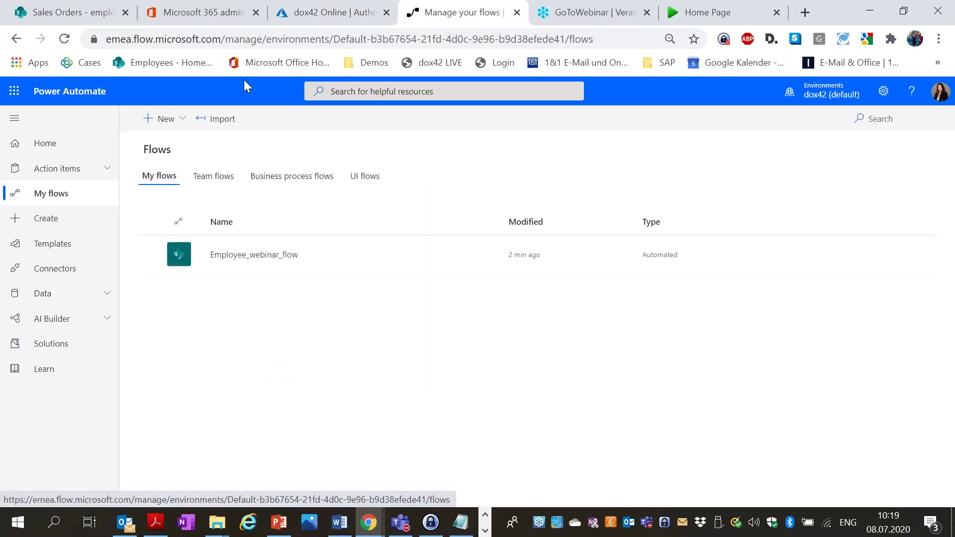
pyautogui.click(212, 178)
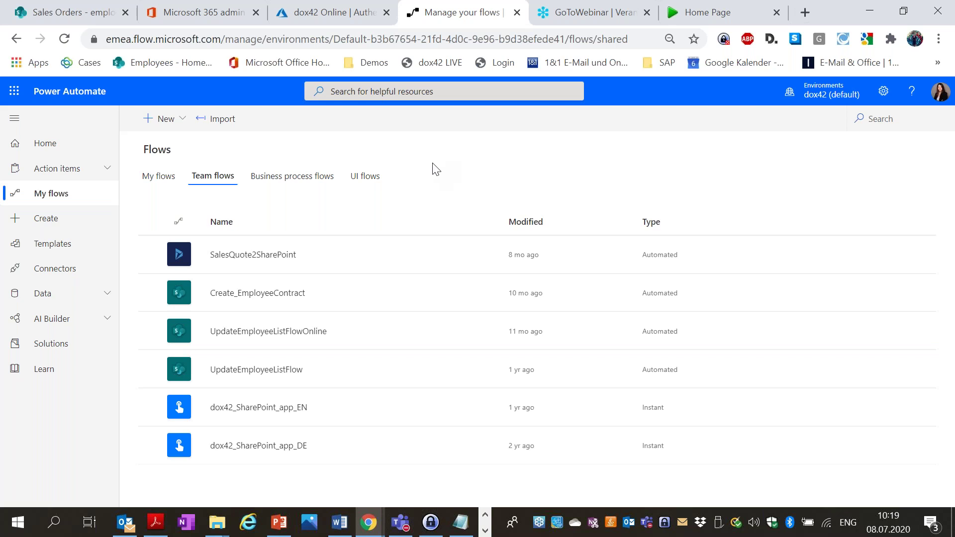
pyautogui.click(271, 256)
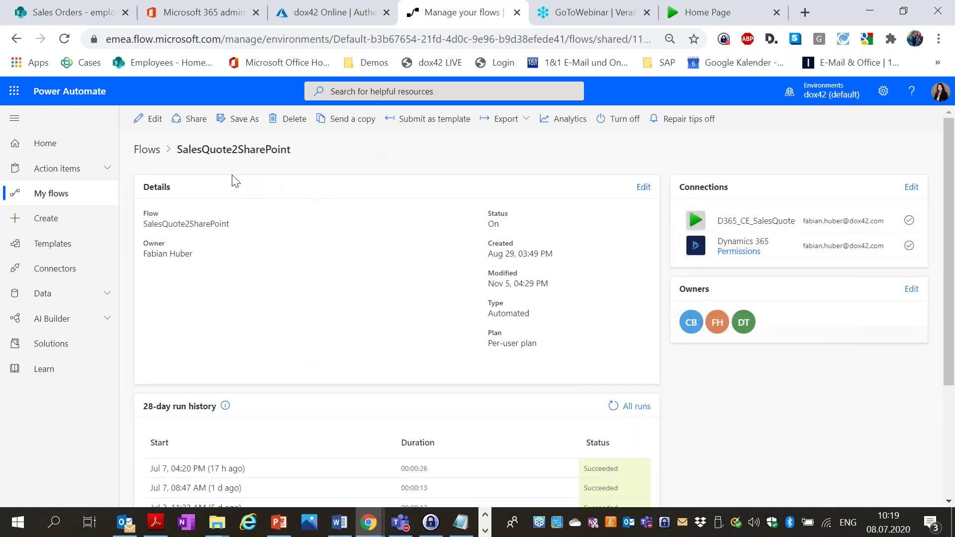
pyautogui.click(145, 120)
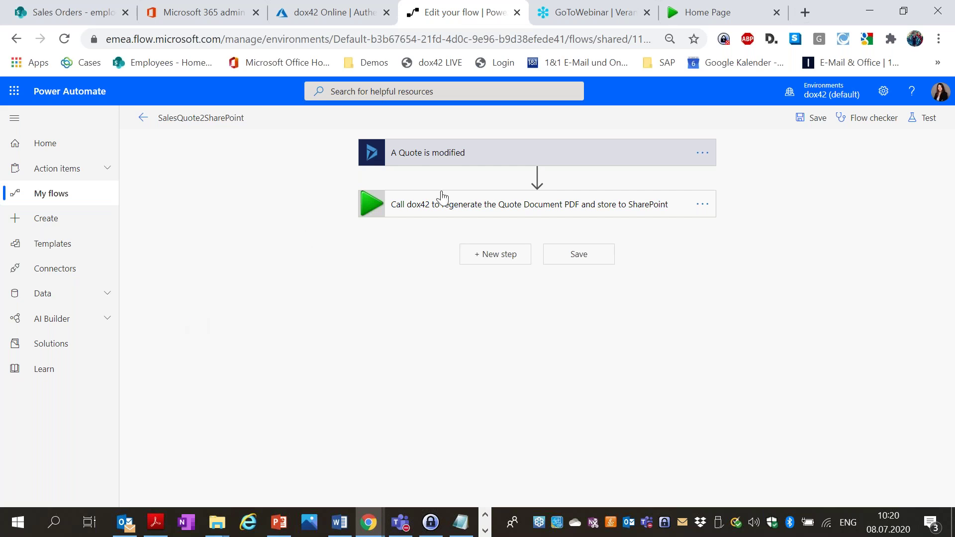
# Expand the 'Call dox42 to regenerate the Quote Document PDF' step, review its fields, then go to Office home.
pyautogui.click(477, 206)
pyautogui.scroll(-3, 198, 221)
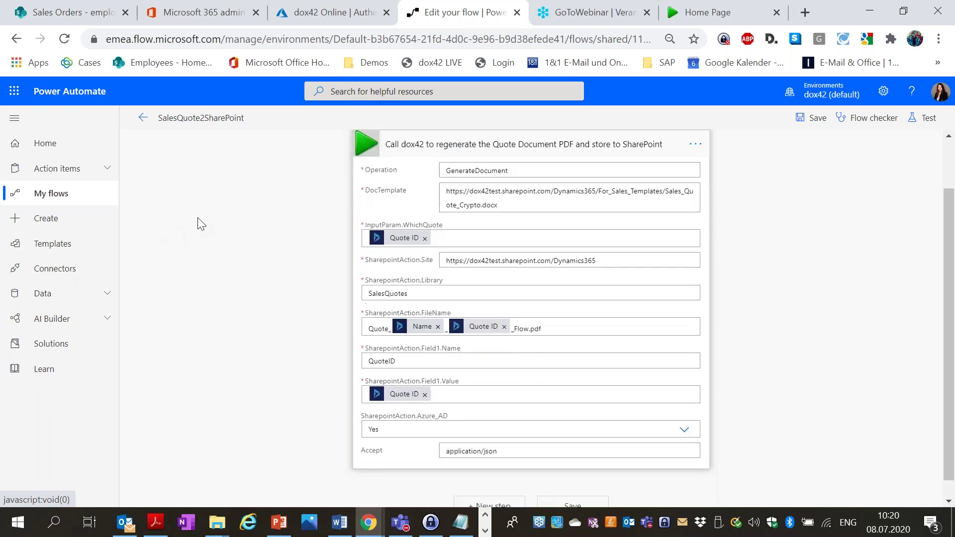
pyautogui.scroll(3, 682, 273)
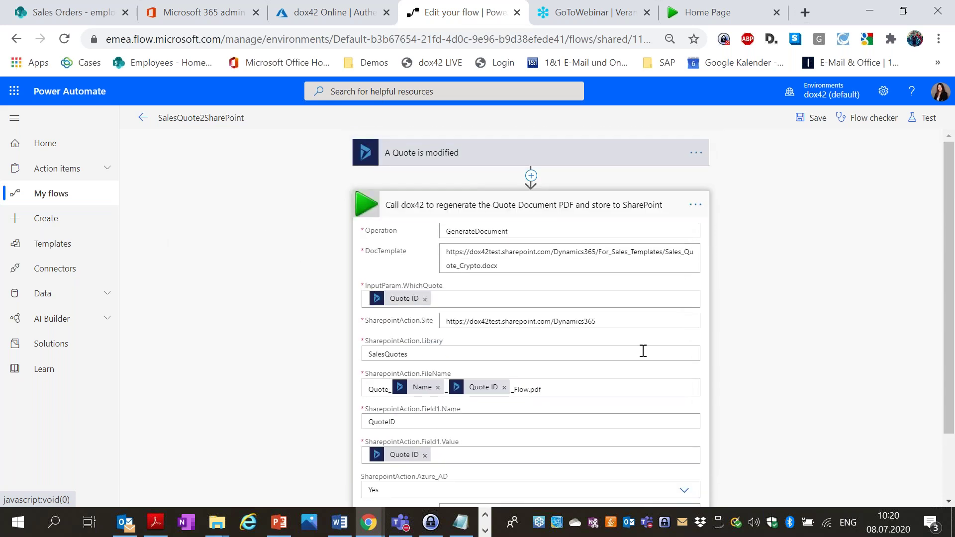
pyautogui.scroll(-2, 846, 254)
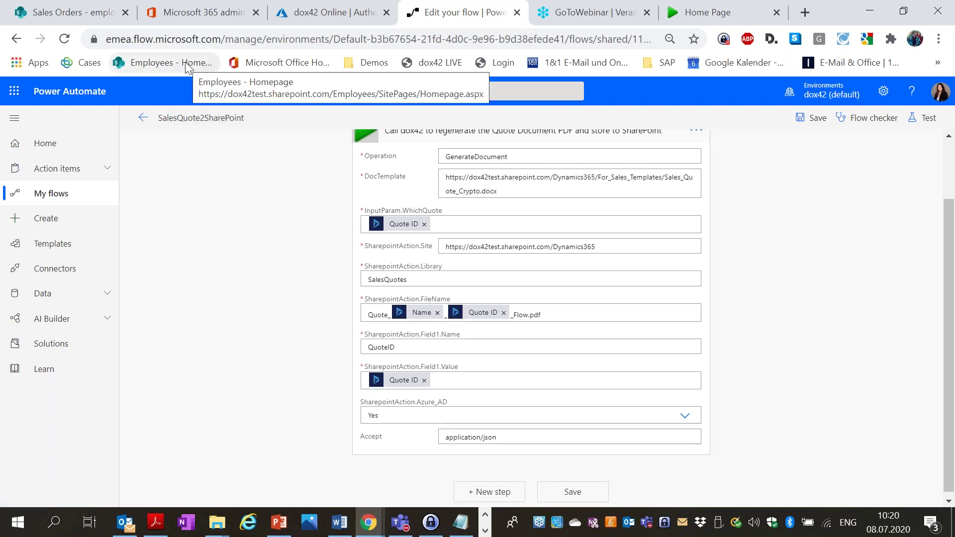
pyautogui.click(242, 62)
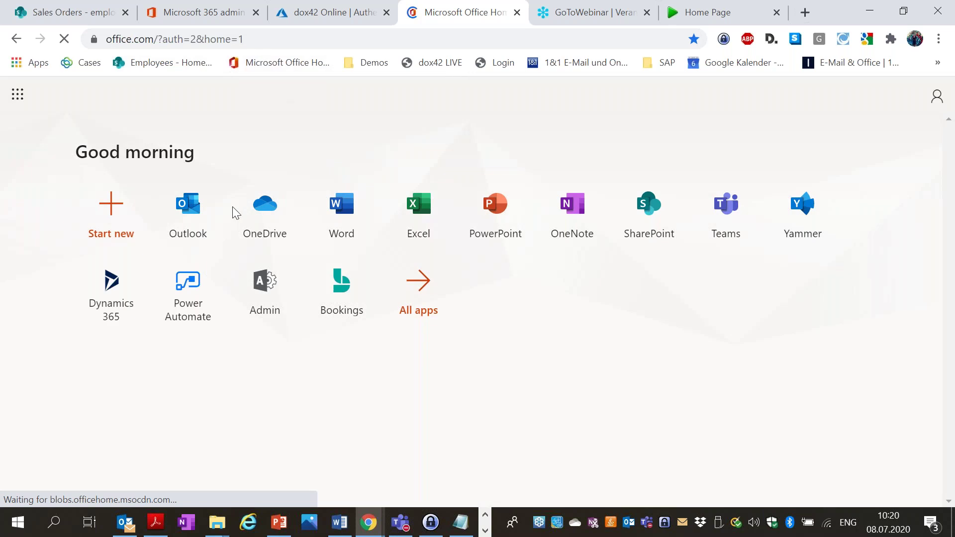
# Preview the Solar Panels quote PDF in the dox42 Templates for Dynamics 365 SalesQuotes library.
pyautogui.click(358, 65)
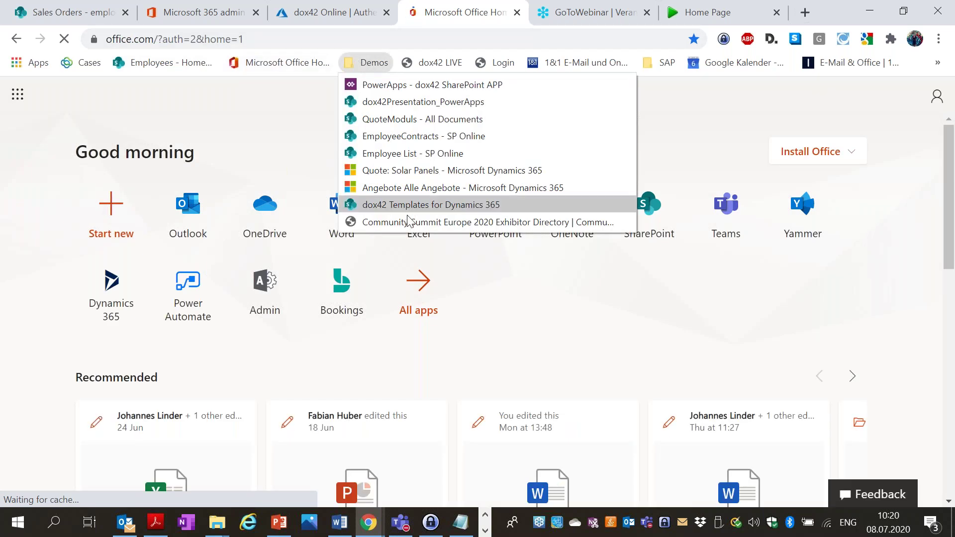
pyautogui.click(404, 207)
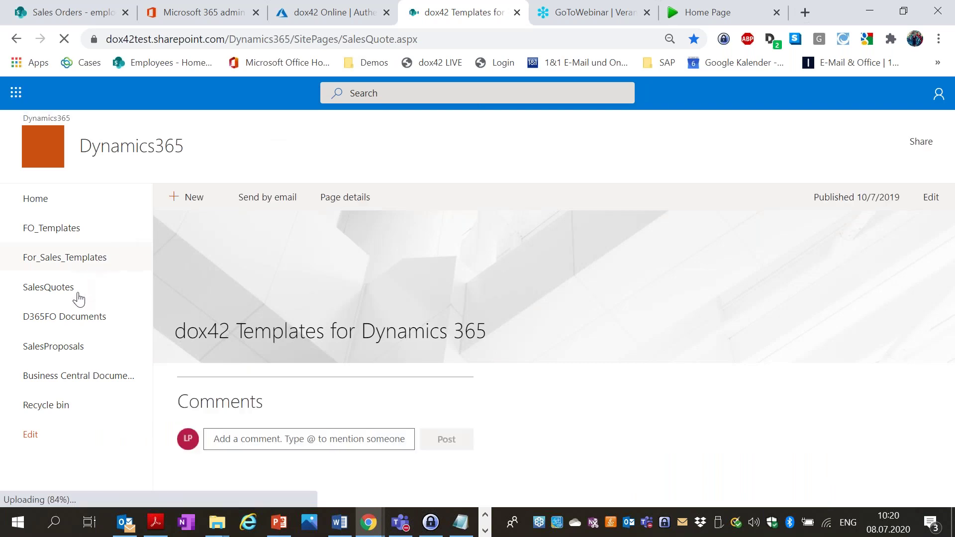
pyautogui.click(48, 287)
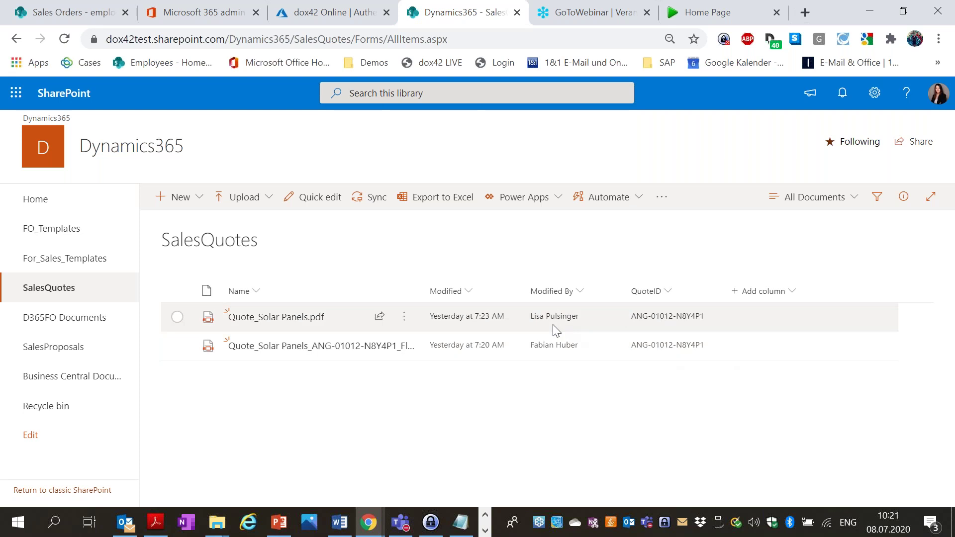
pyautogui.click(239, 346)
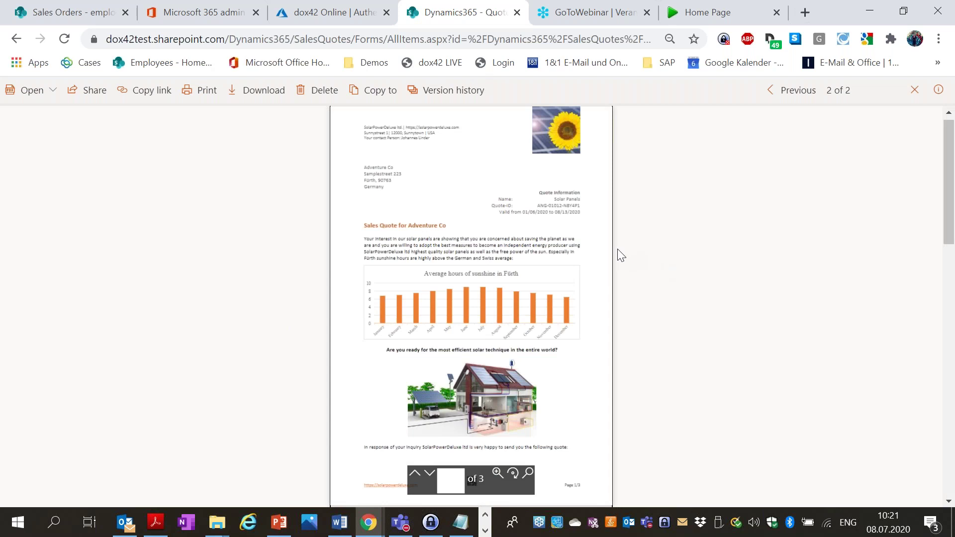
pyautogui.scroll(-15, 617, 250)
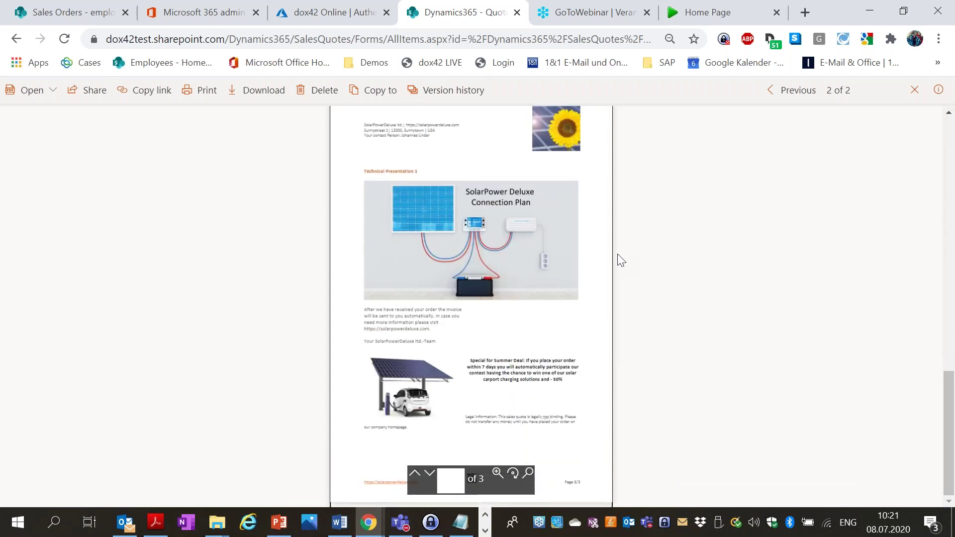
pyautogui.scroll(10, 617, 254)
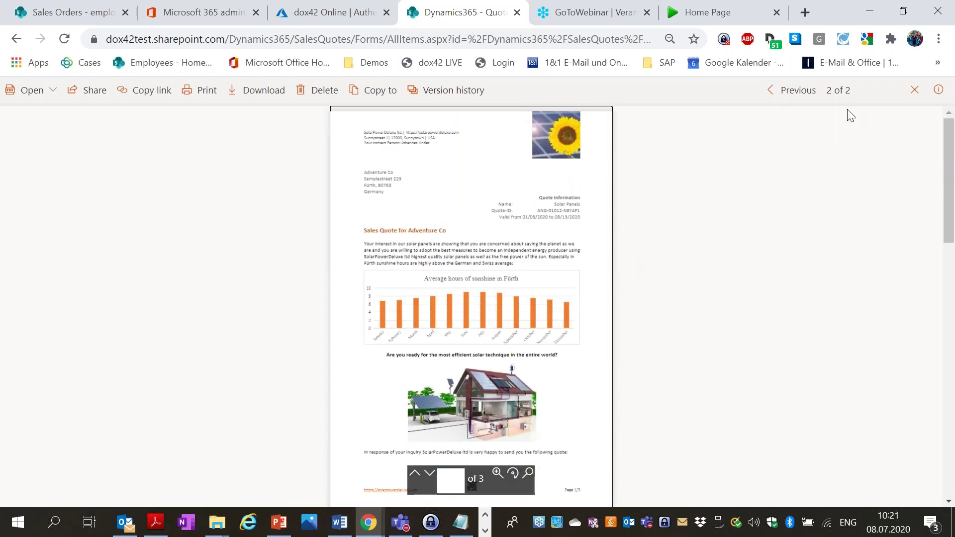
# Close the quote preview and start the PowerPoint slideshow at the Agenda slide.
pyautogui.click(914, 90)
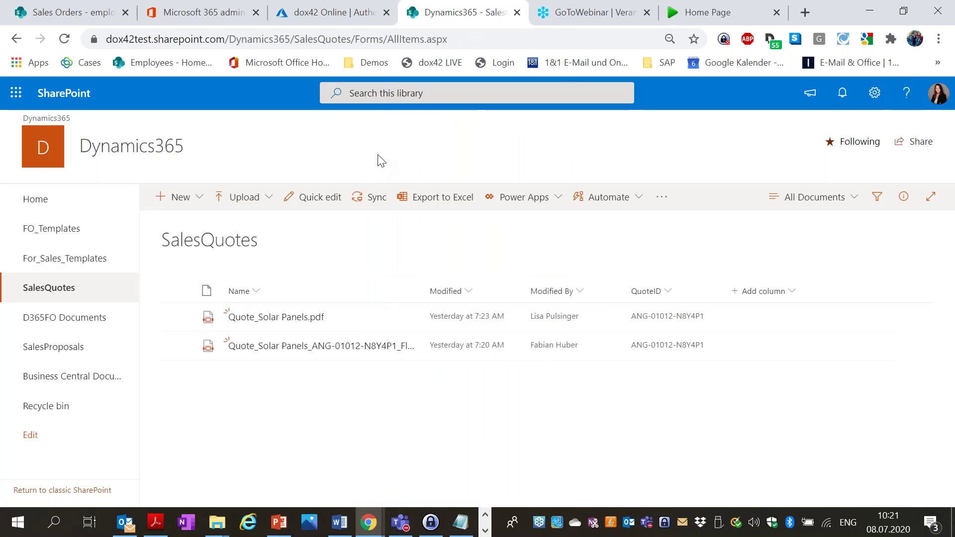
pyautogui.click(279, 523)
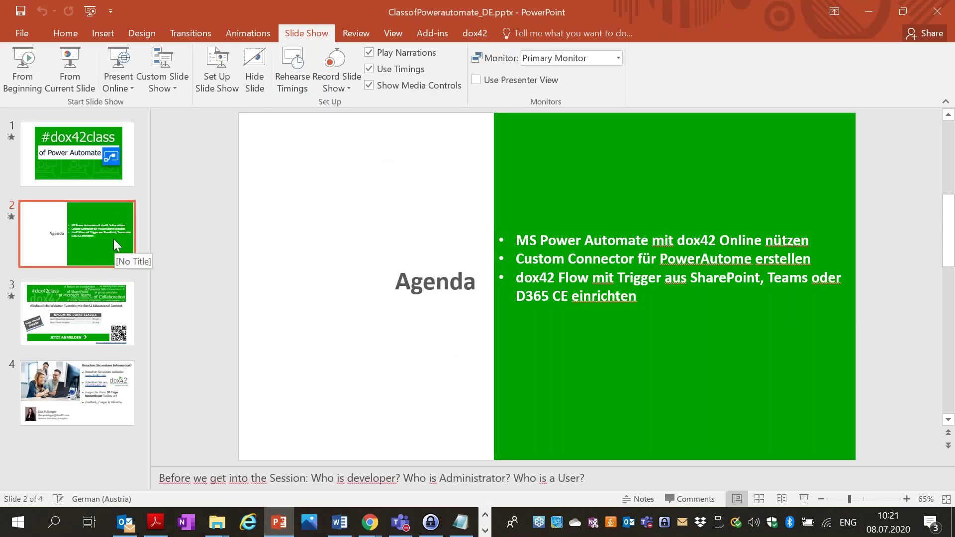
pyautogui.hotkey('shift', 'F5')
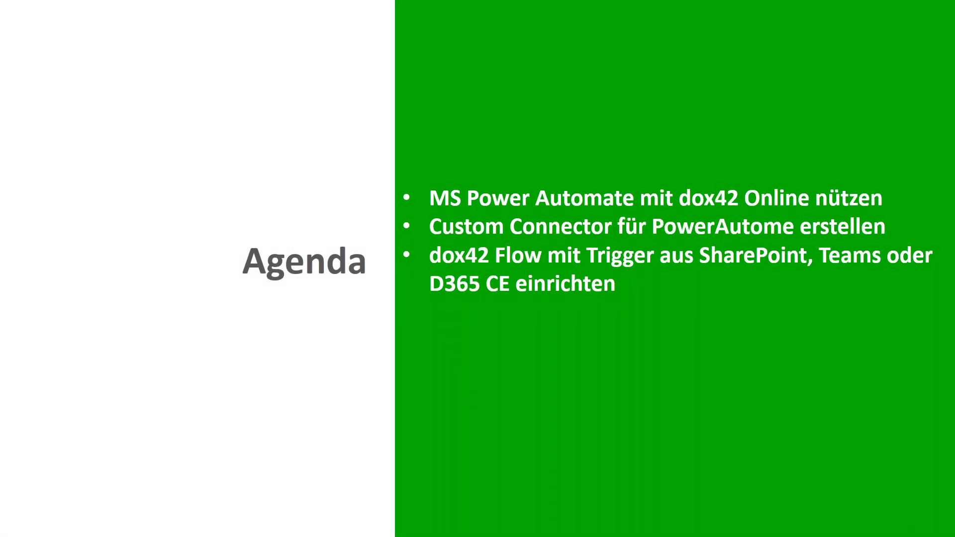